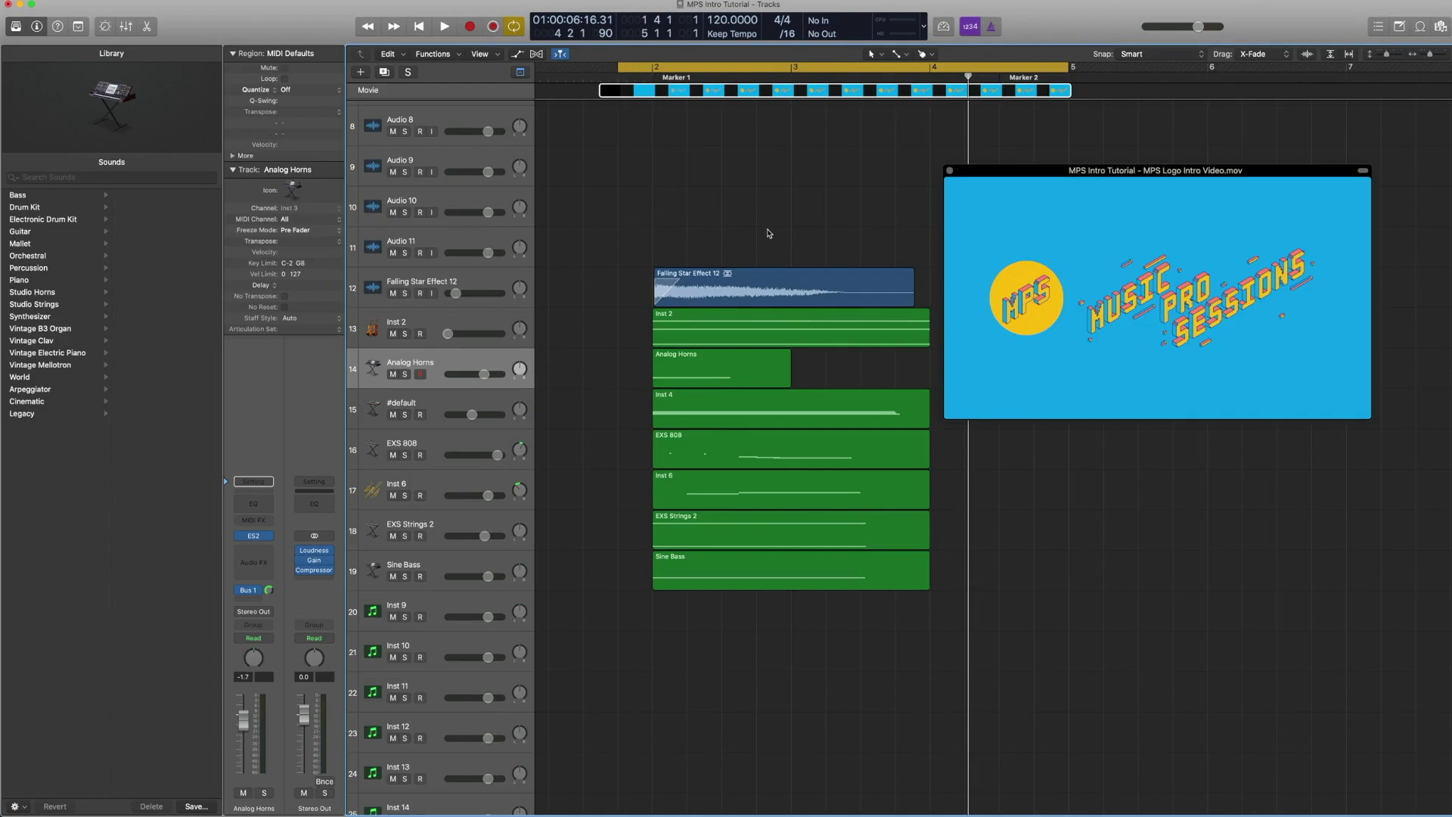
Play the whole audio logo arrangement twice, briefly selecting then deselecting all eight regions
key(space)
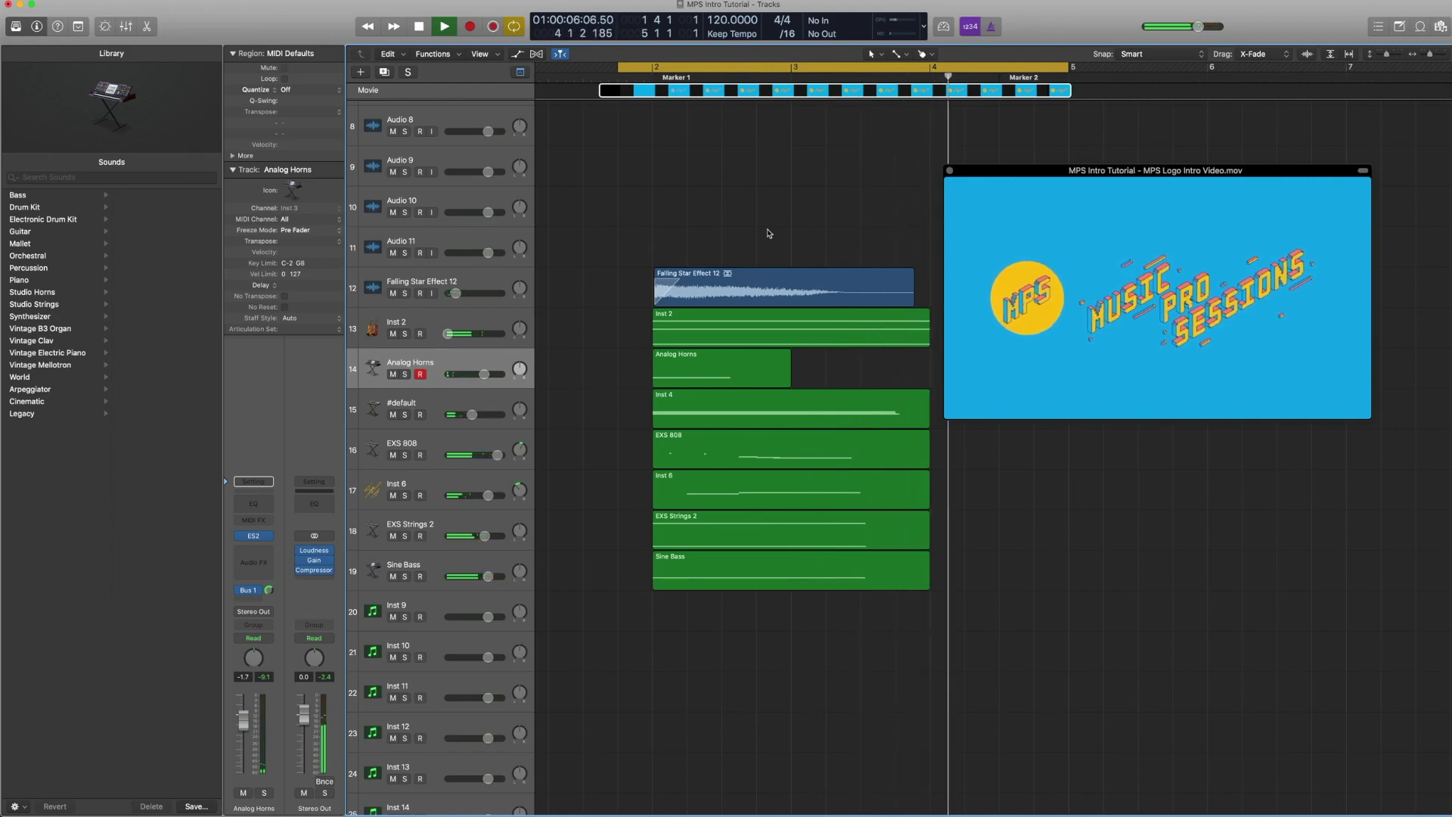
key(space)
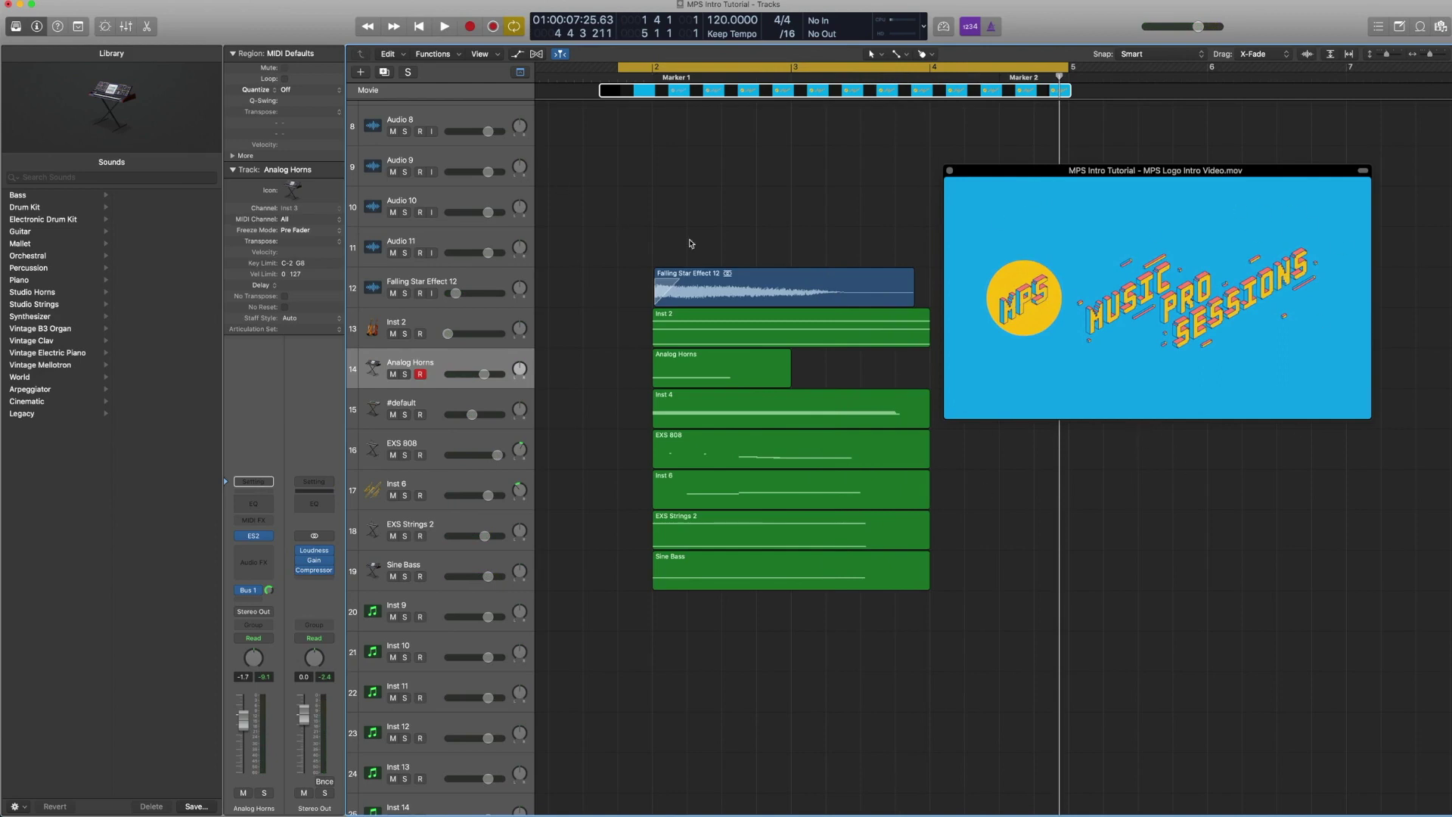
drag(692, 244, 692, 609)
click(916, 655)
key(space)
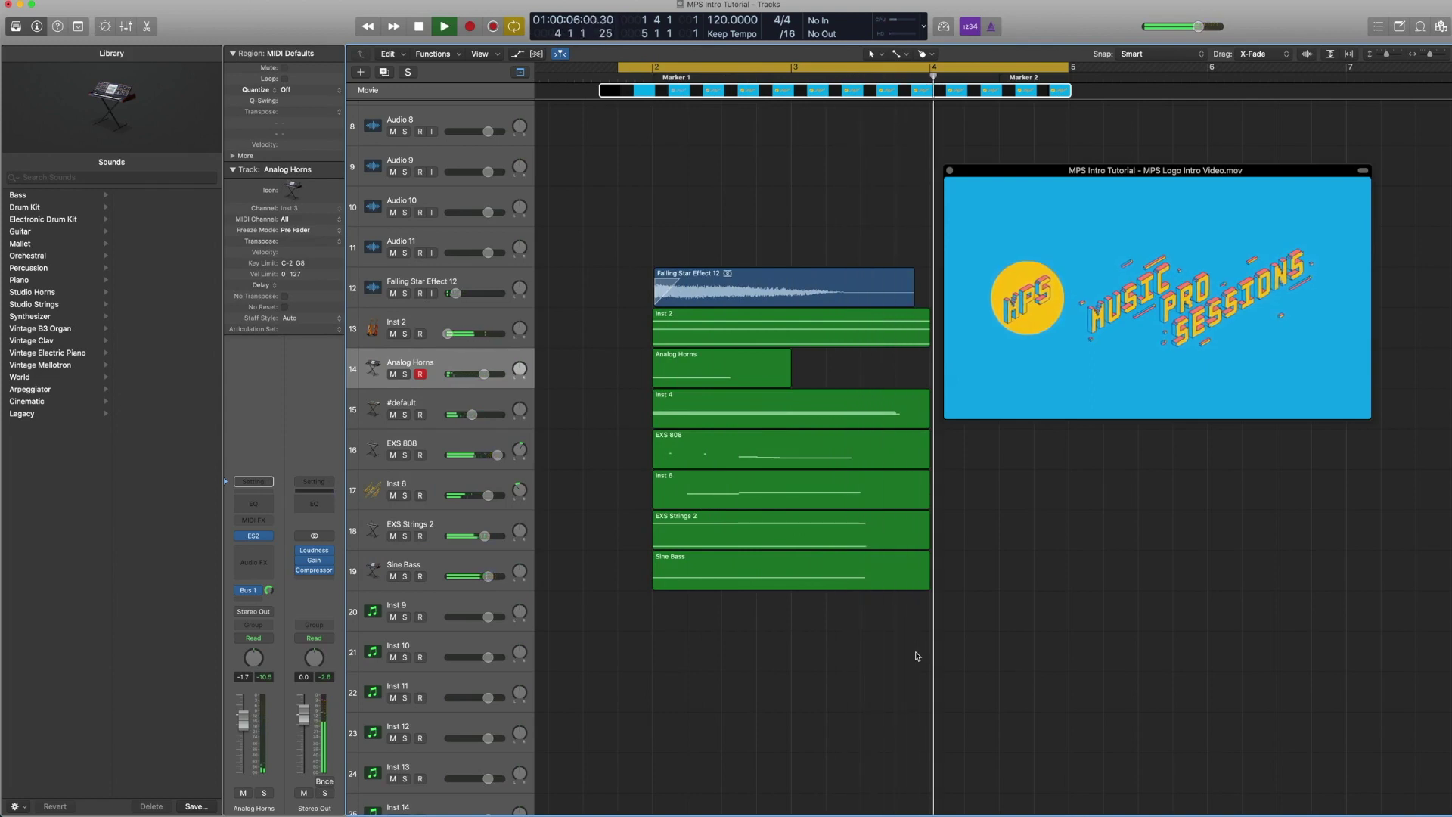
key(space)
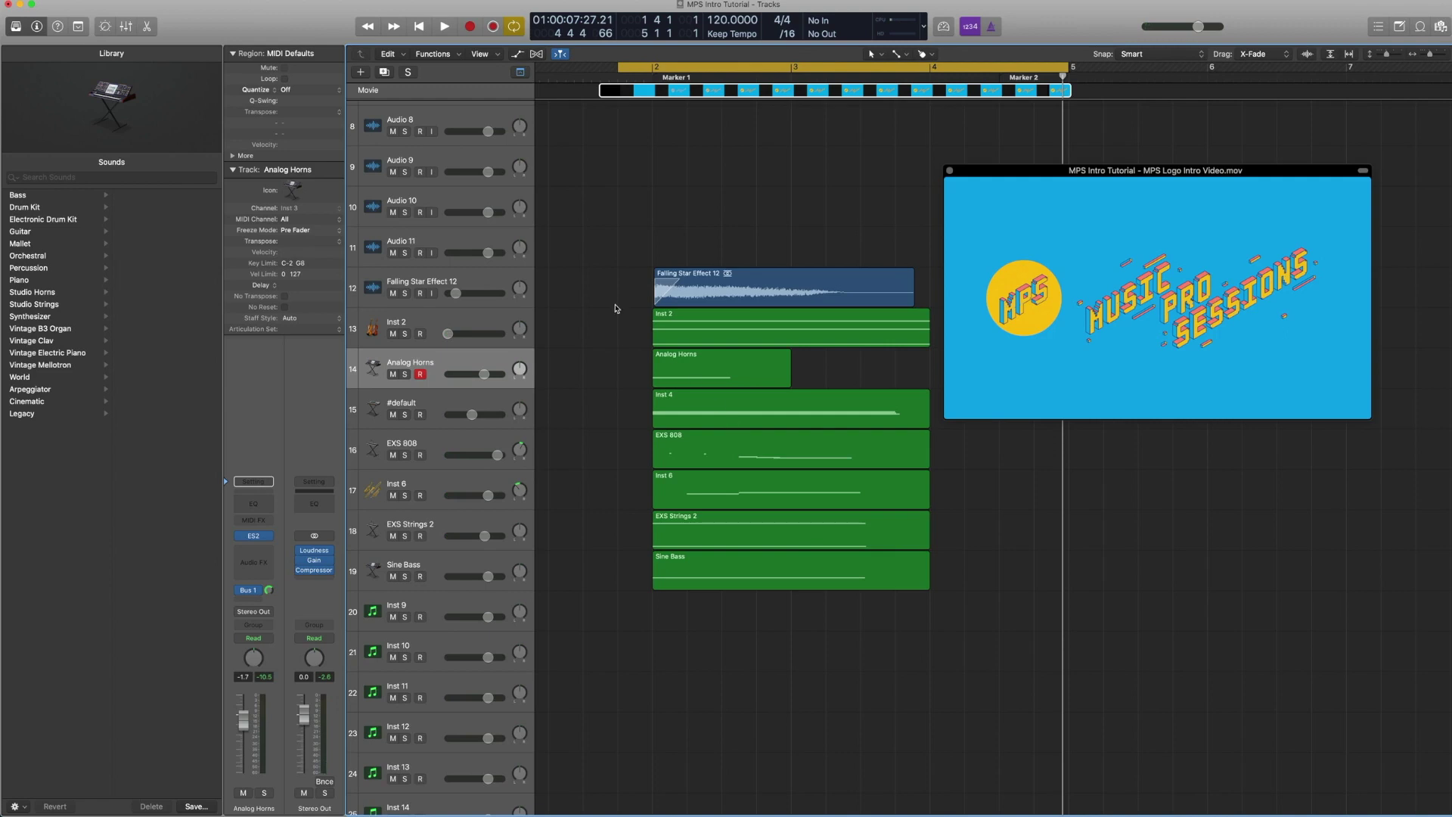
Solo Inst 2, EXS Strings 2 and Inst 6 and play just those string tracks
scroll(617, 309, right, 1)
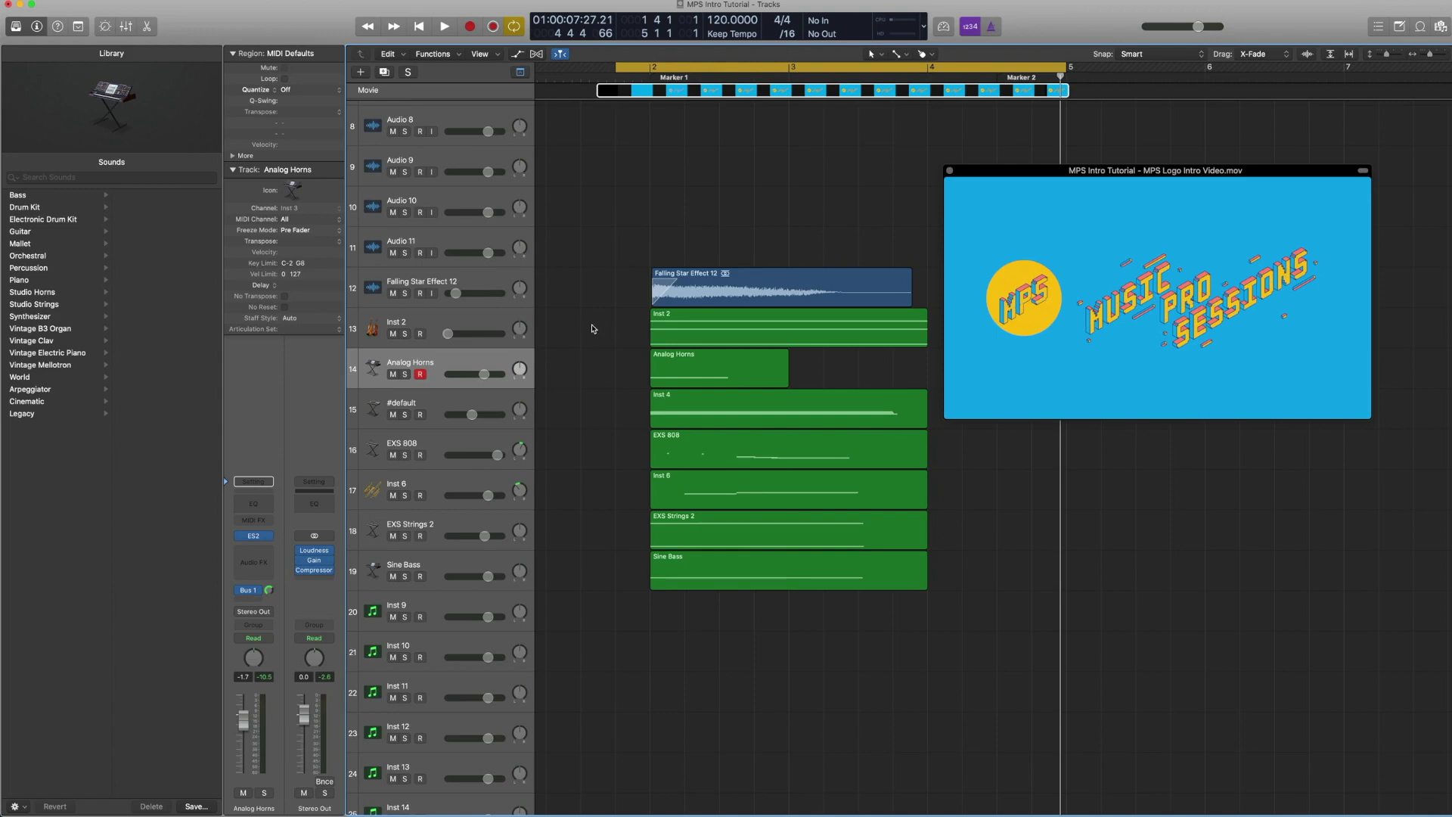
click(459, 324)
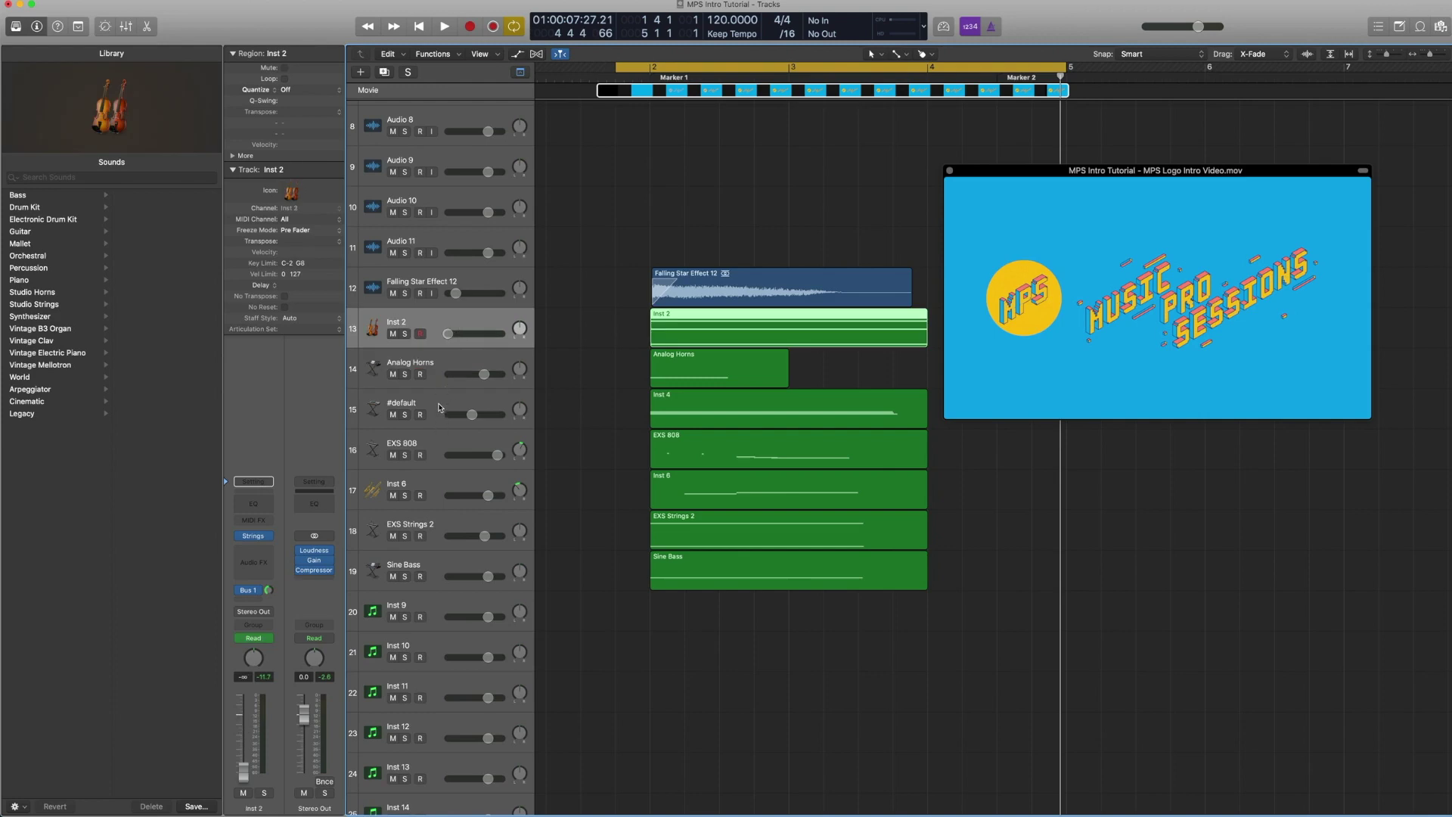
super+click(438, 529)
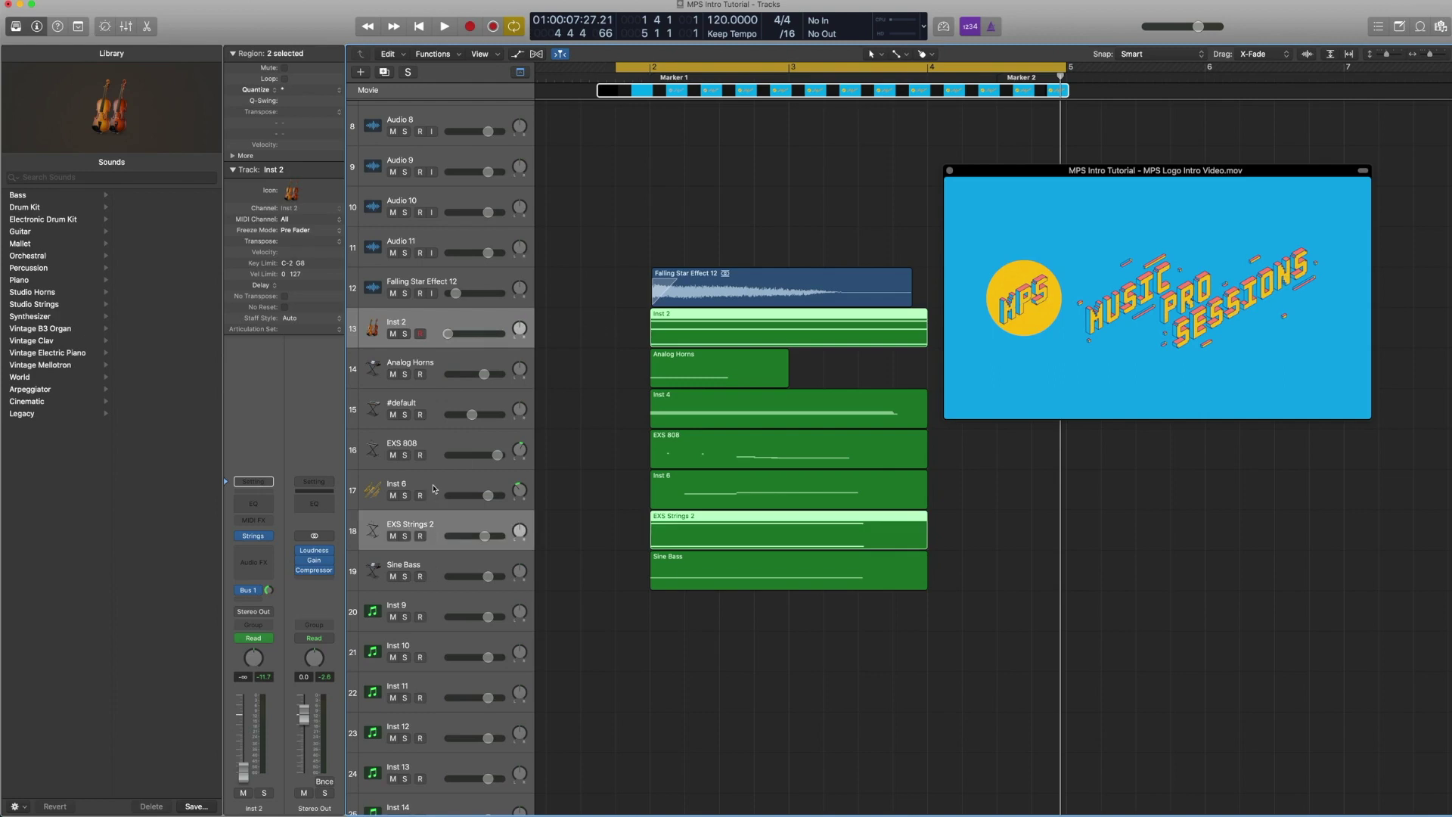
super+click(412, 498)
click(406, 497)
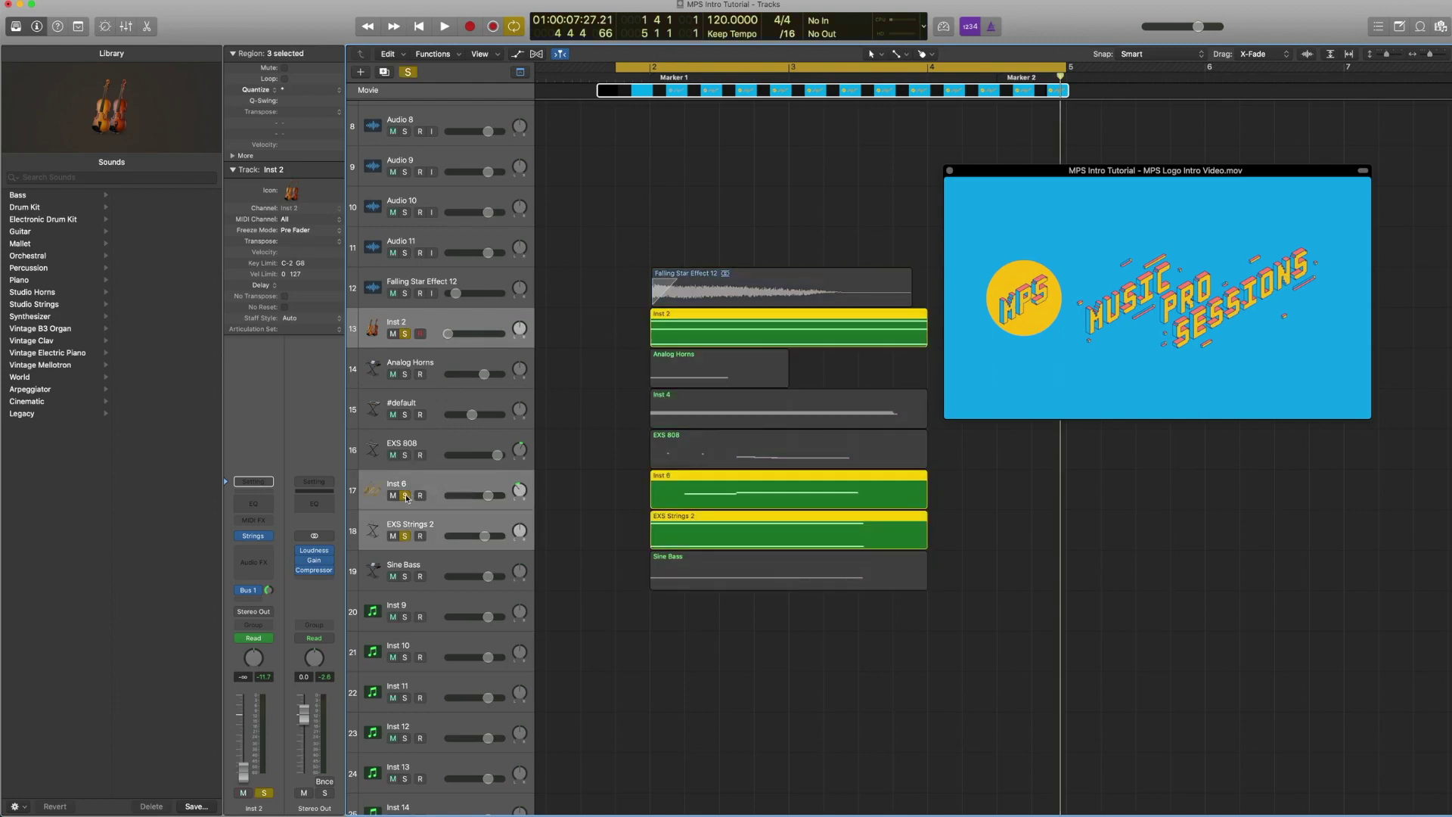
key(space)
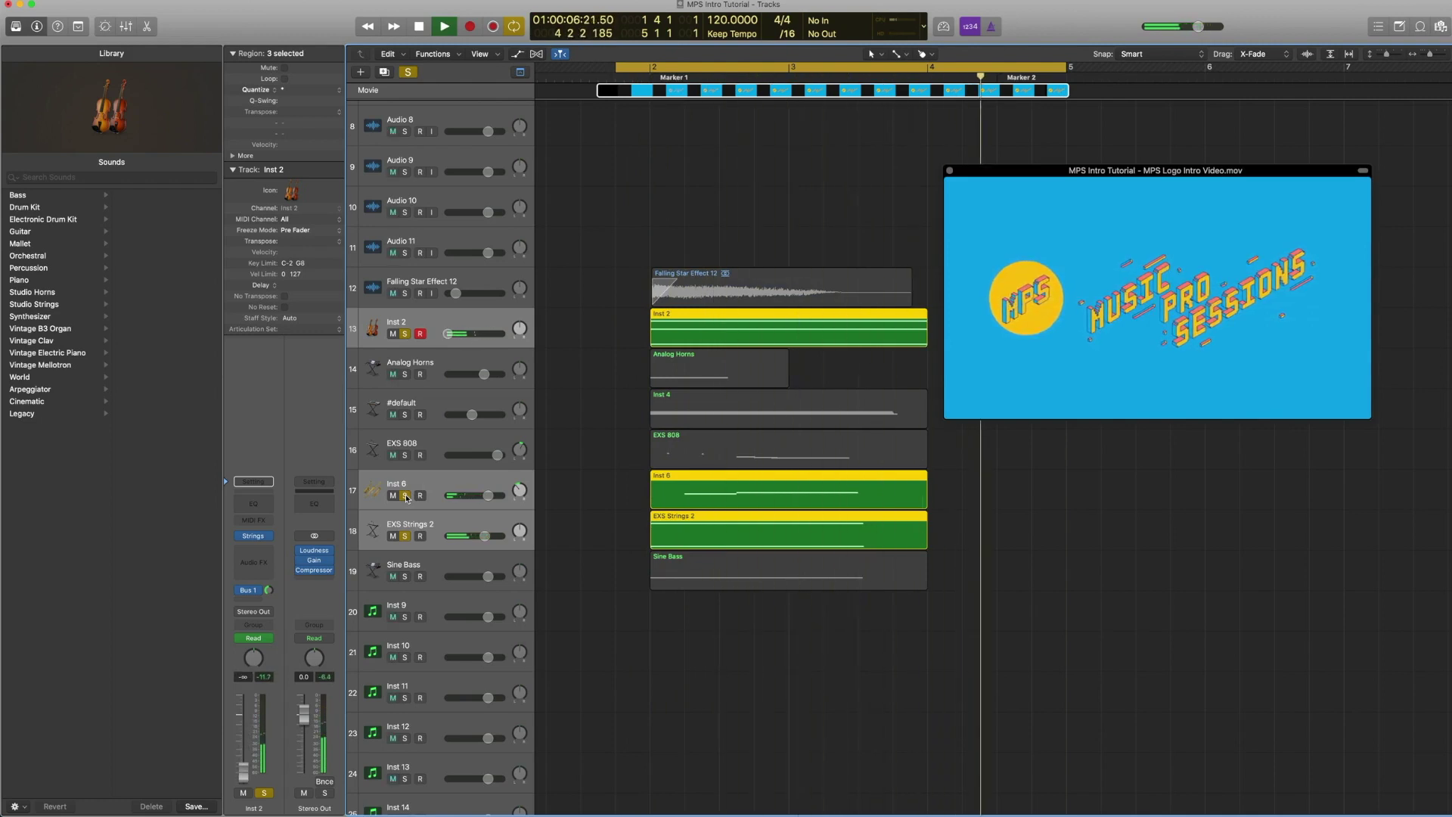
key(space)
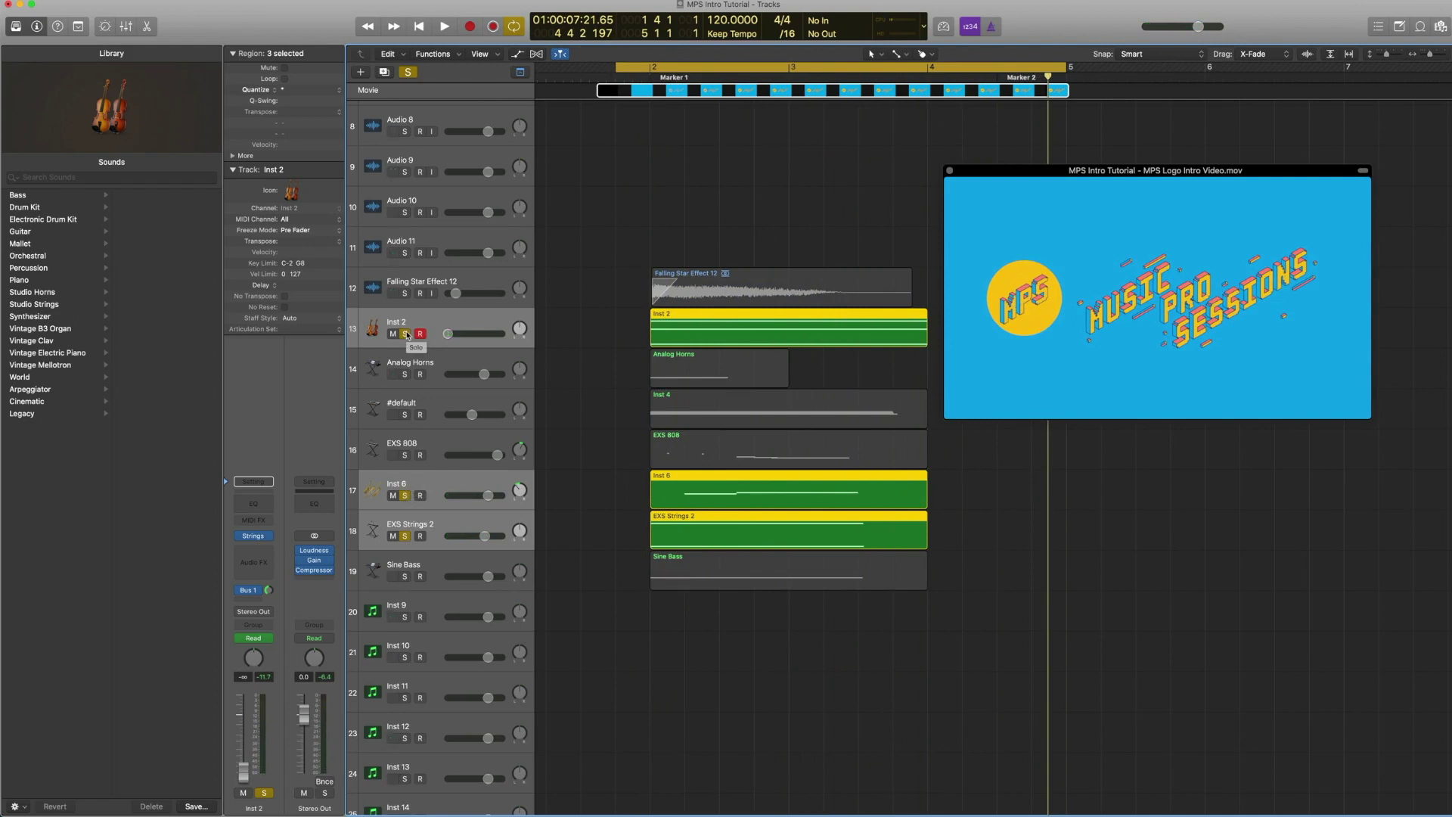
Unsolo the strings, then solo and play Analog Horns, #default, EXS 808, Sine Bass and Falling Star Effect 12
click(407, 334)
click(433, 357)
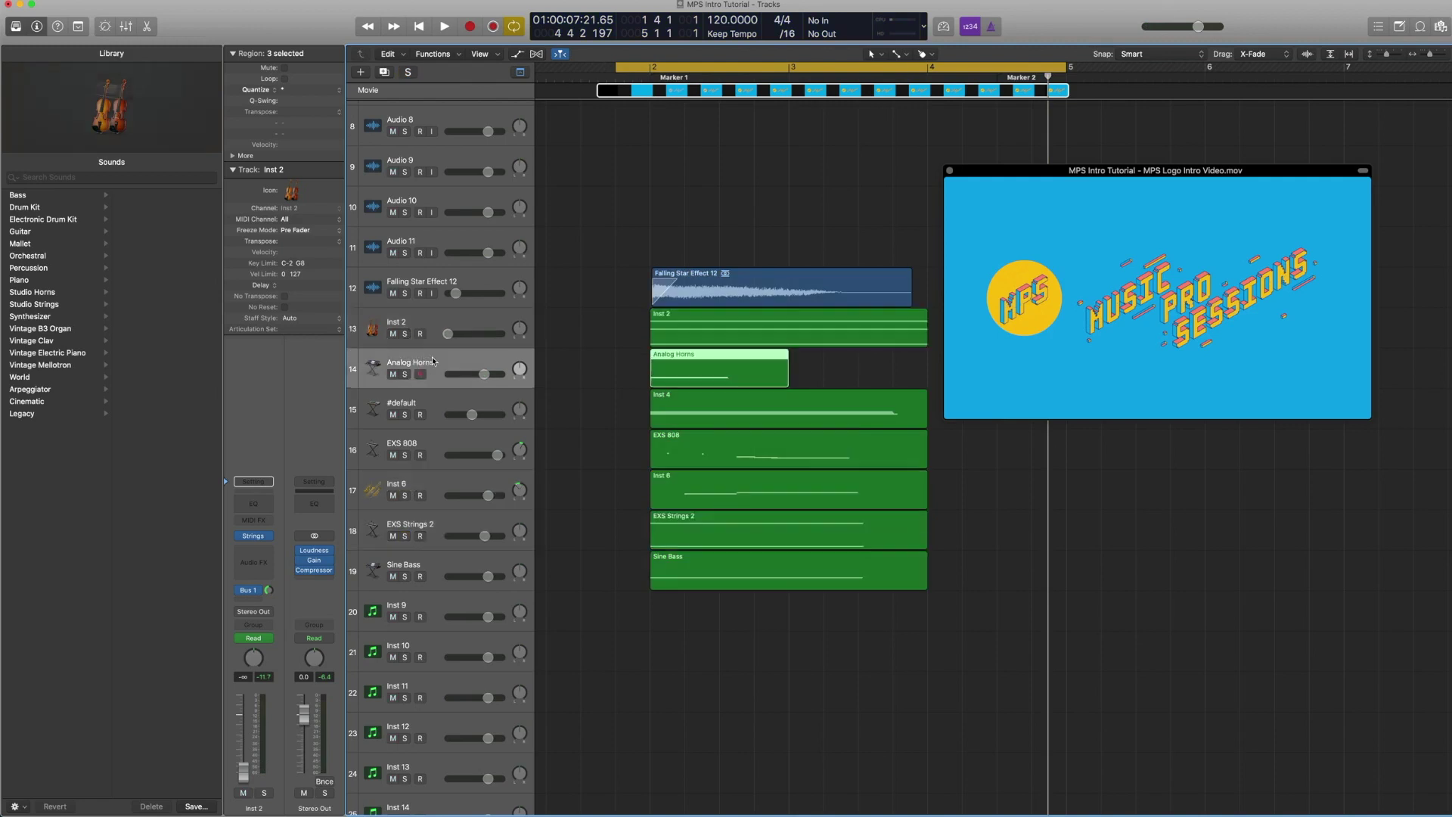
shift+click(434, 414)
shift+click(434, 455)
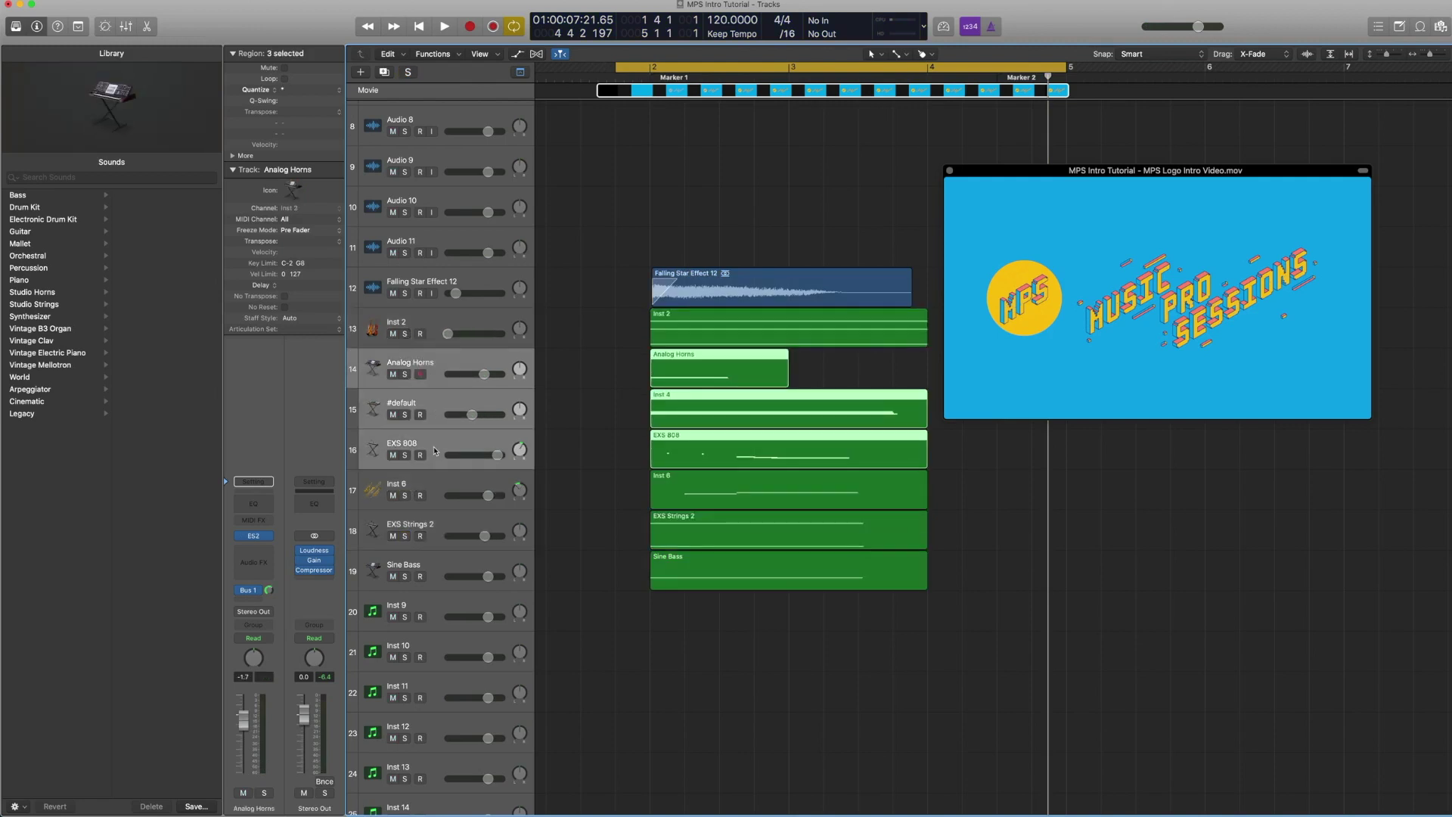
shift+click(437, 561)
shift+click(445, 278)
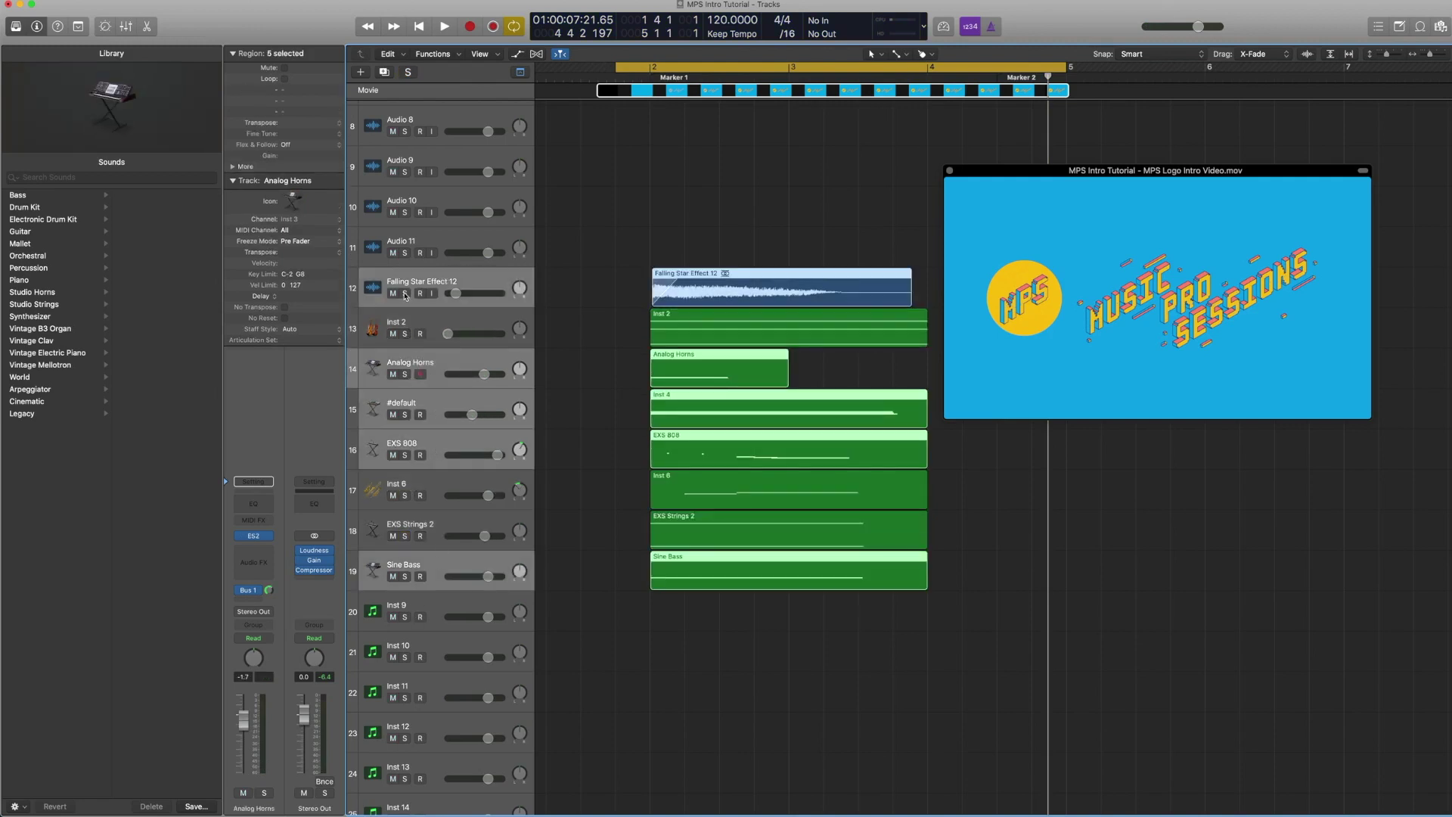
click(406, 294)
key(space)
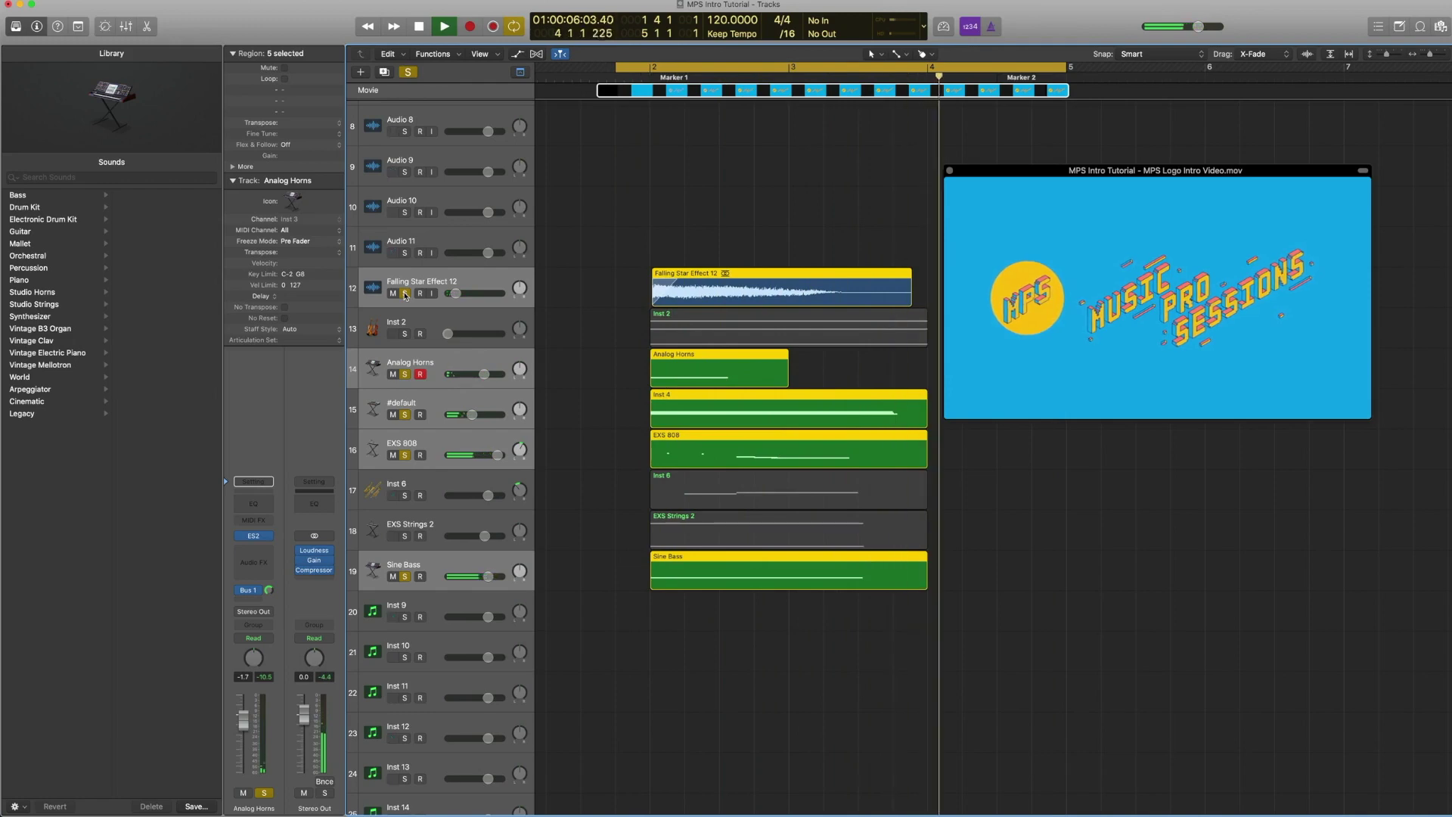
key(space)
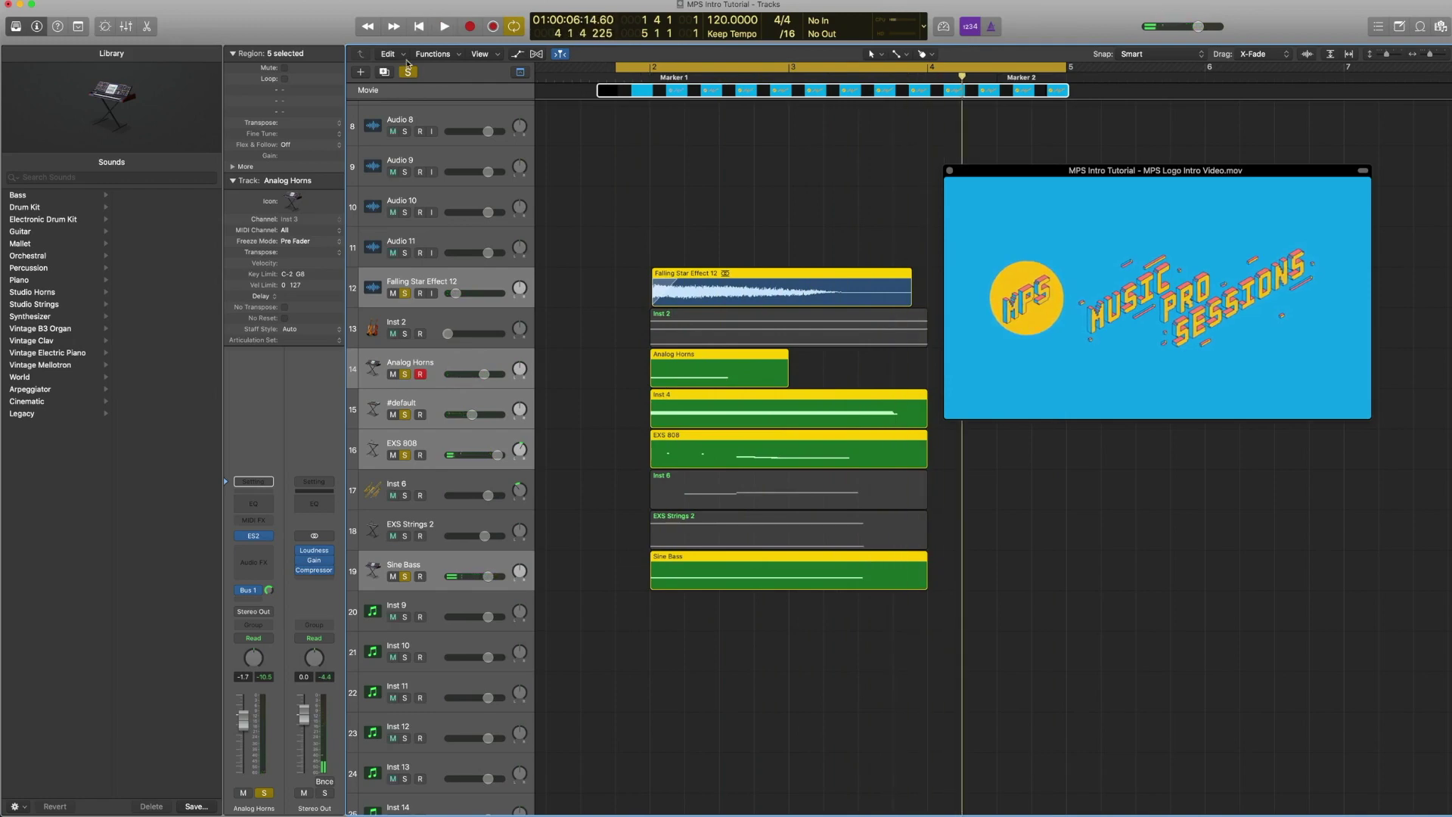
Switch off all solos and select every region in the arrangement
click(408, 72)
click(623, 221)
key(super+a)
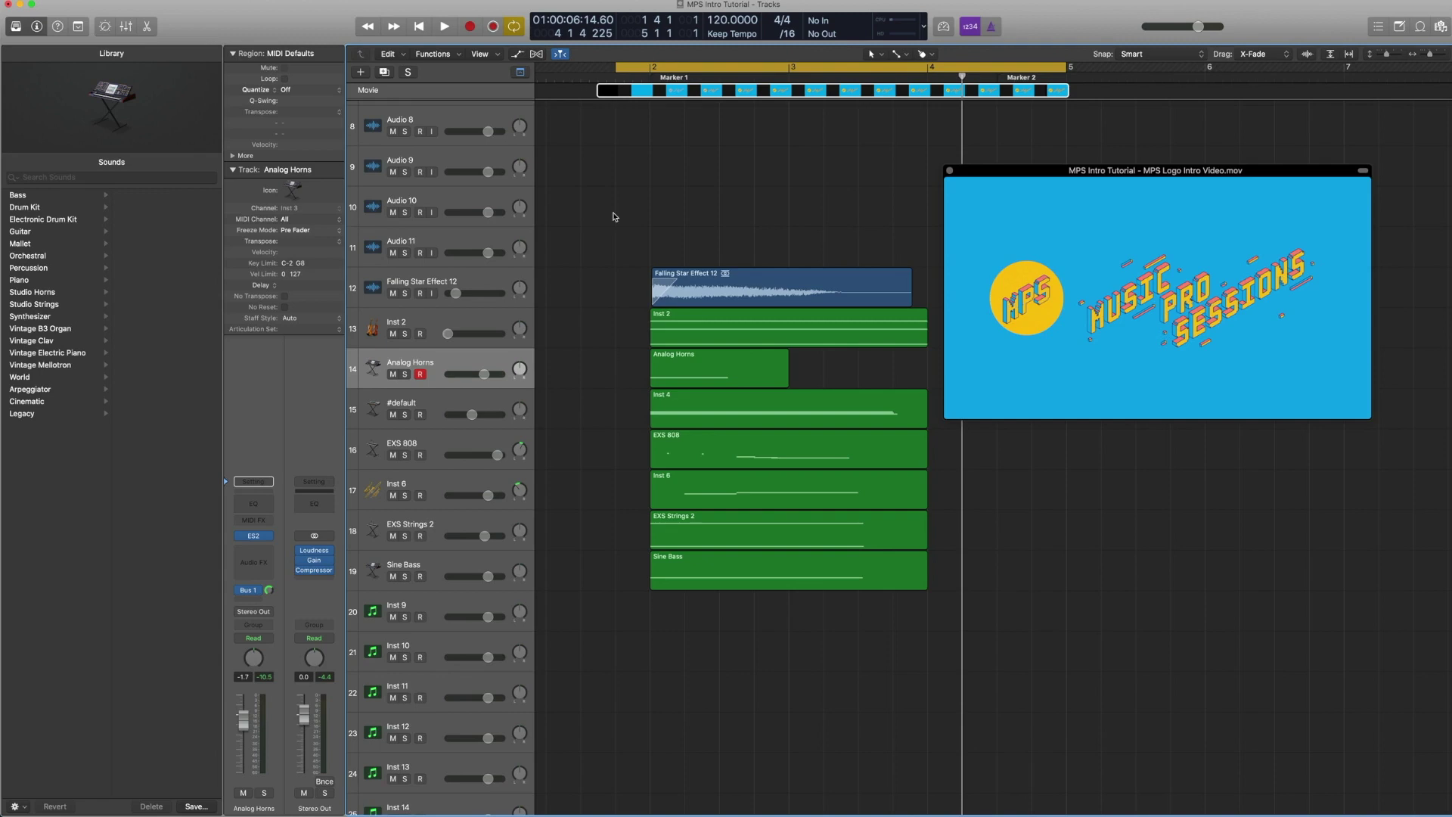
click(649, 77)
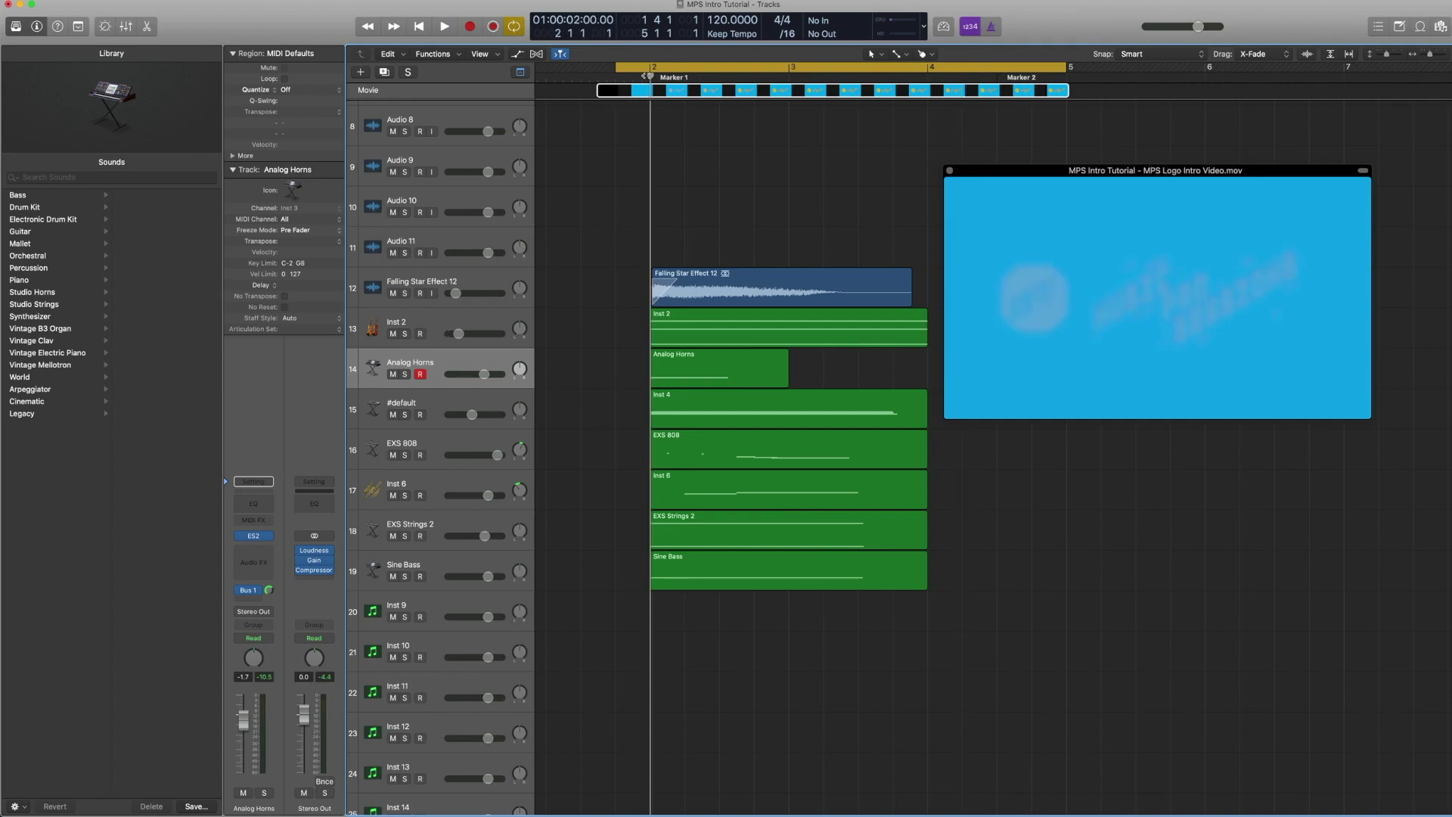
drag(648, 77, 1016, 79)
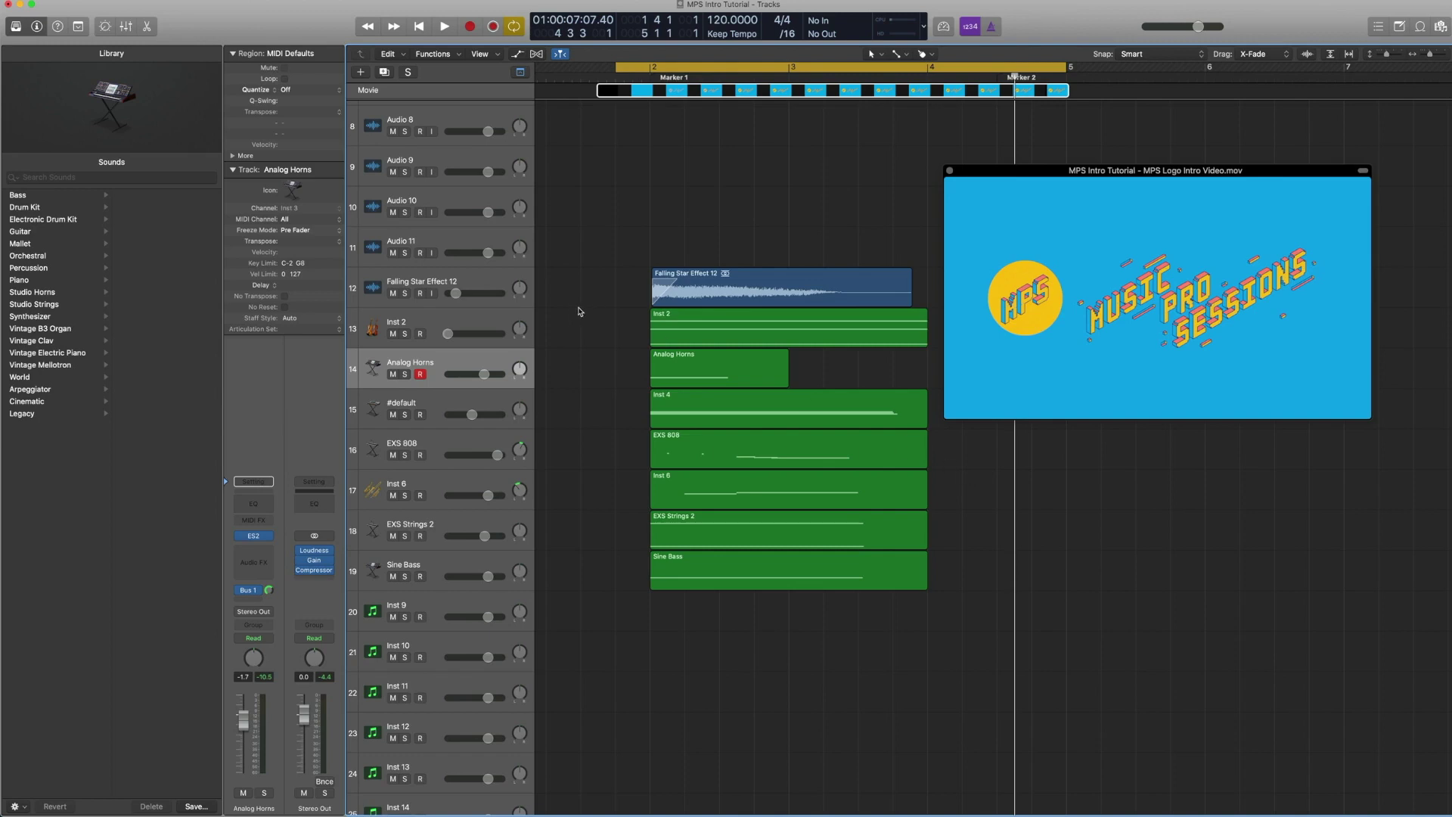
Open the Inst 2 region in the Piano Roll and its Studio Strings instrument window
click(436, 314)
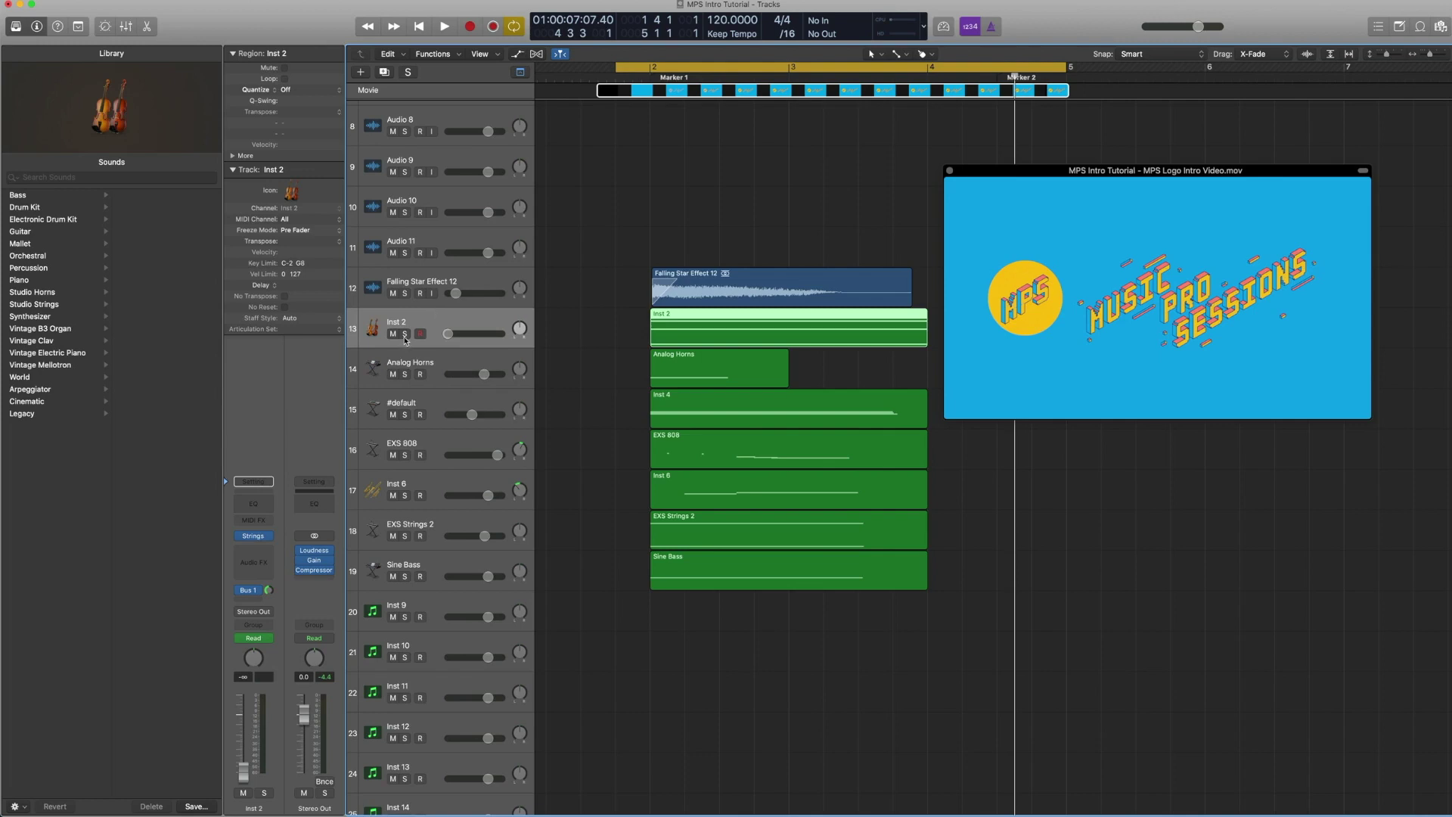
double_click(669, 322)
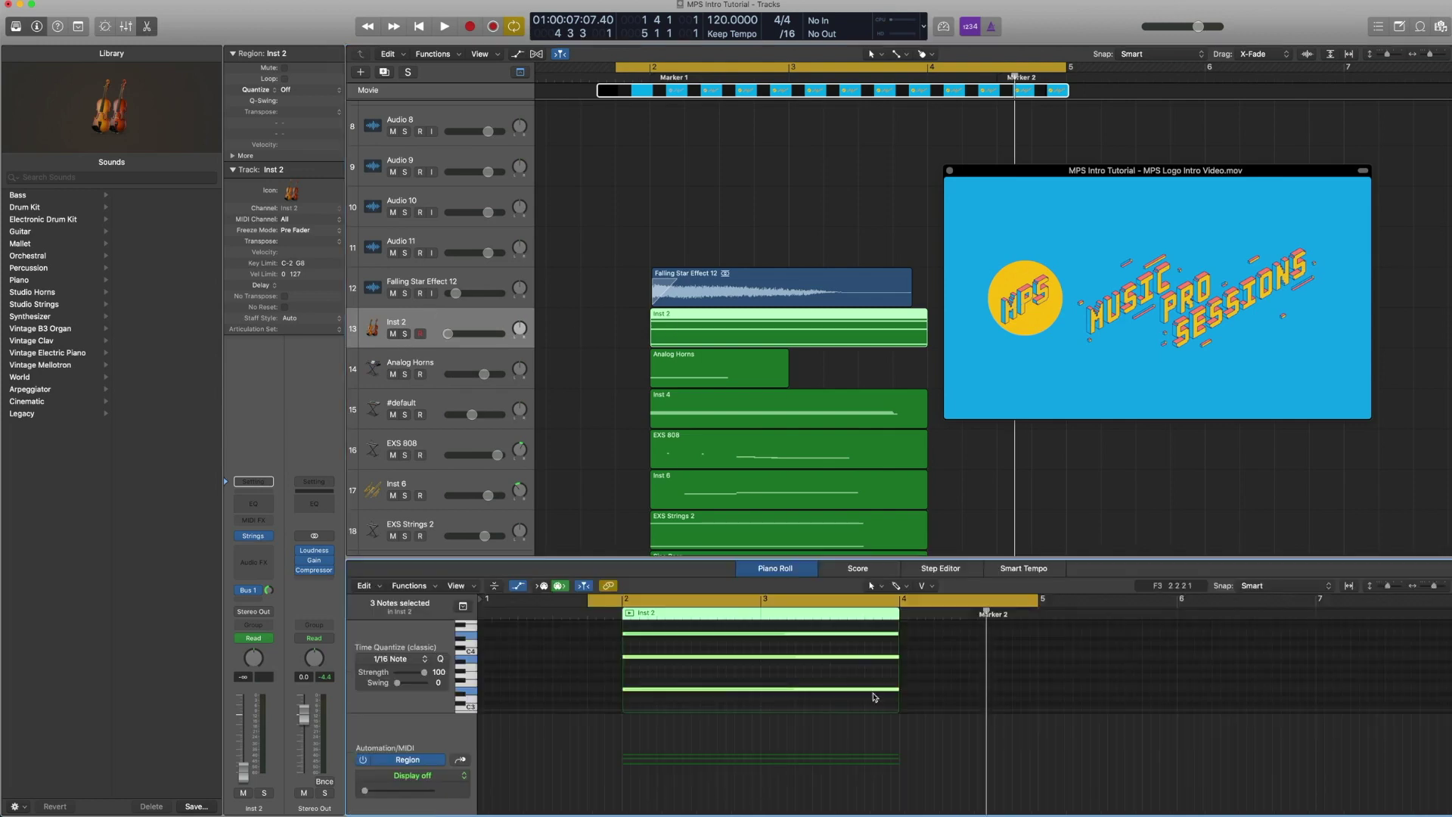
scroll(877, 671, down, 2)
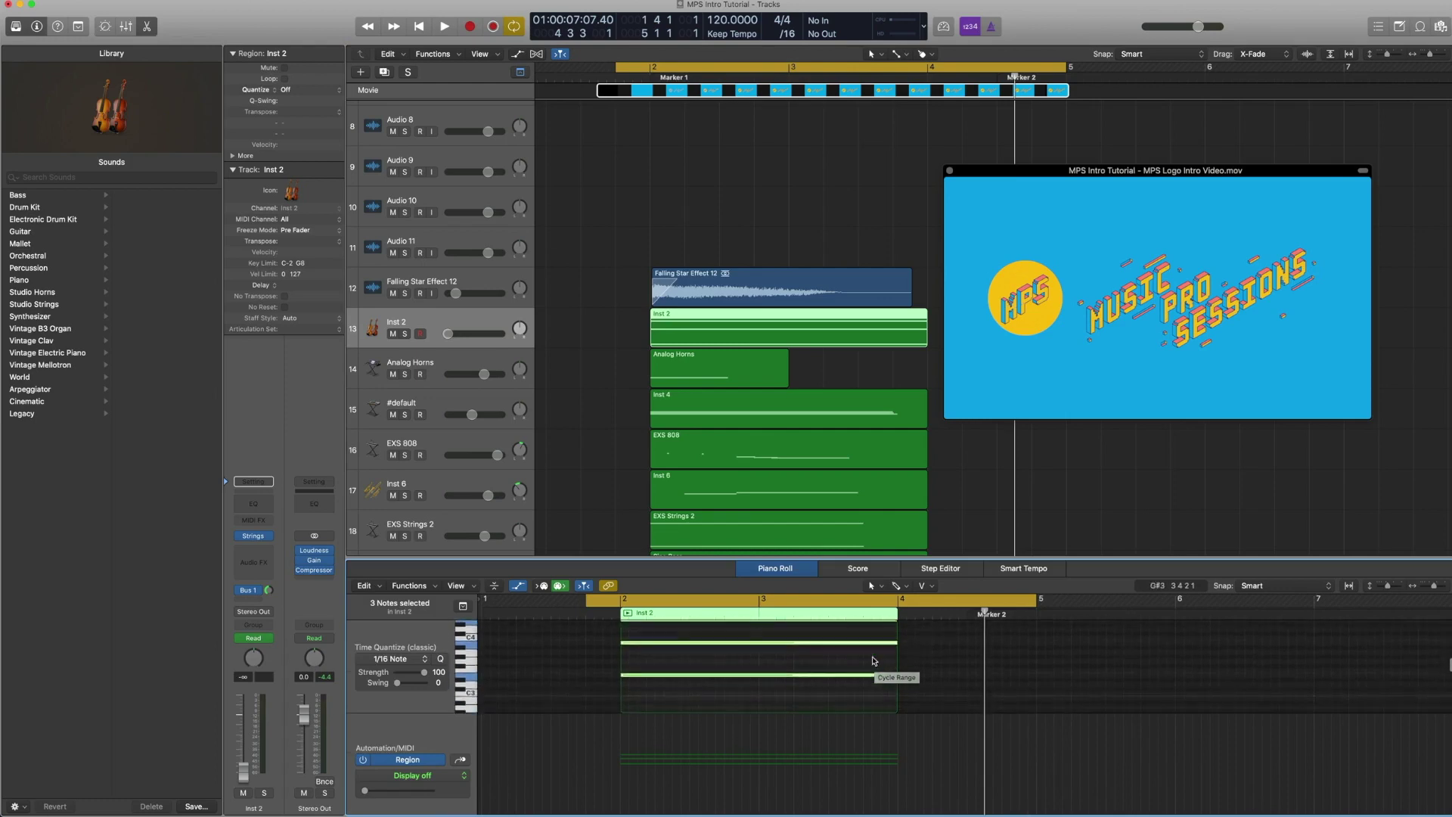
scroll(876, 662, up, 10)
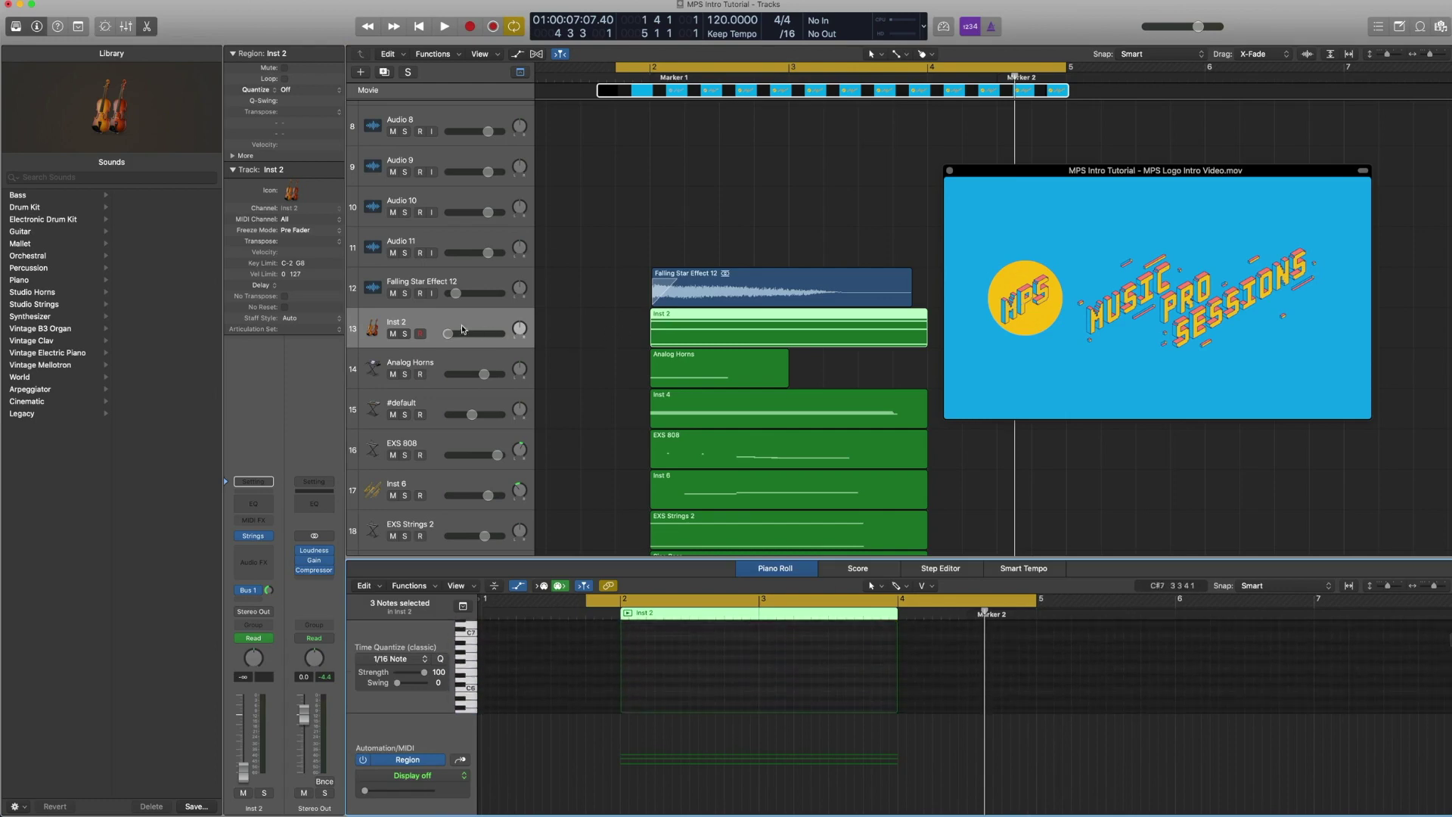
click(266, 537)
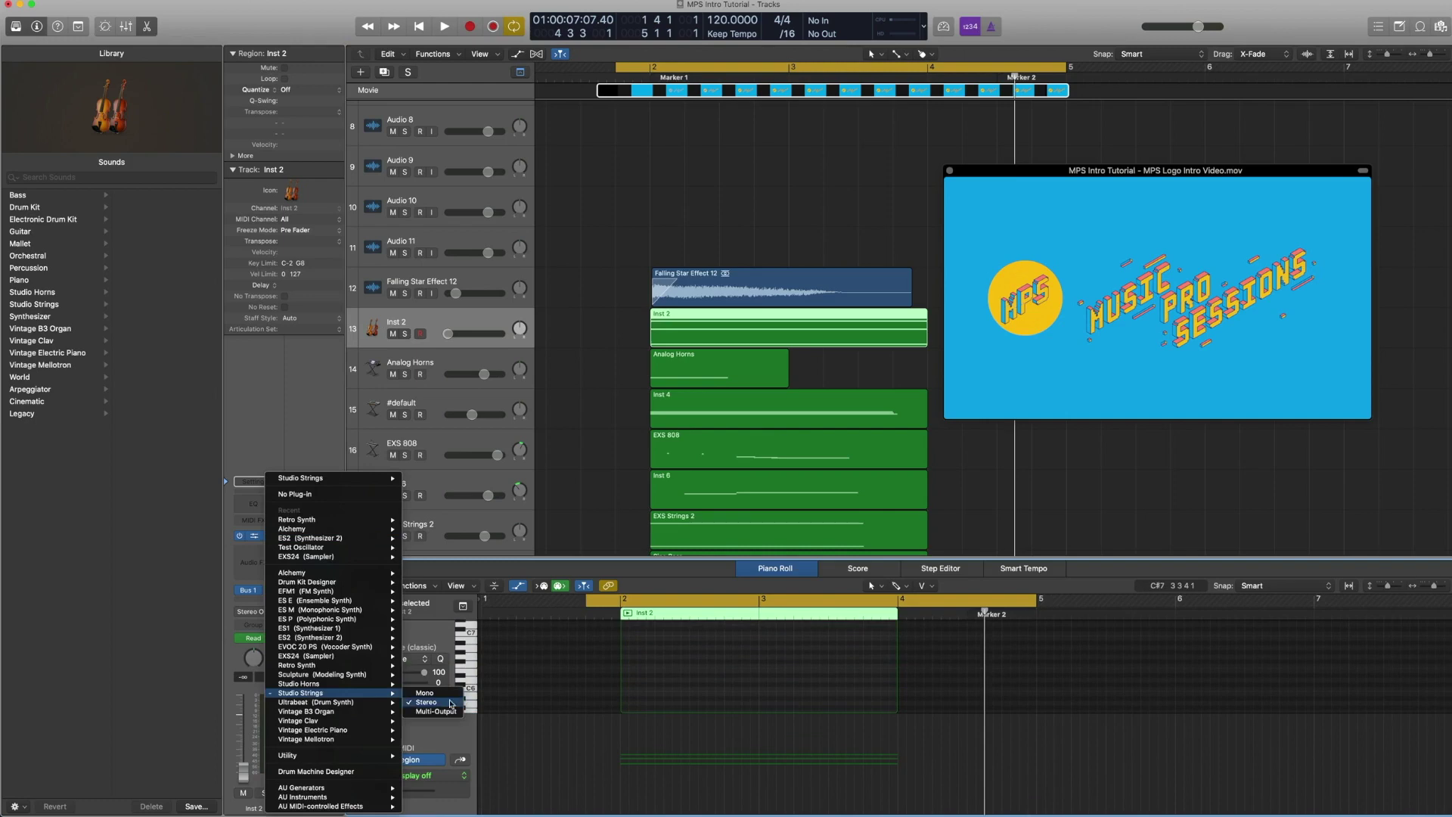
click(301, 478)
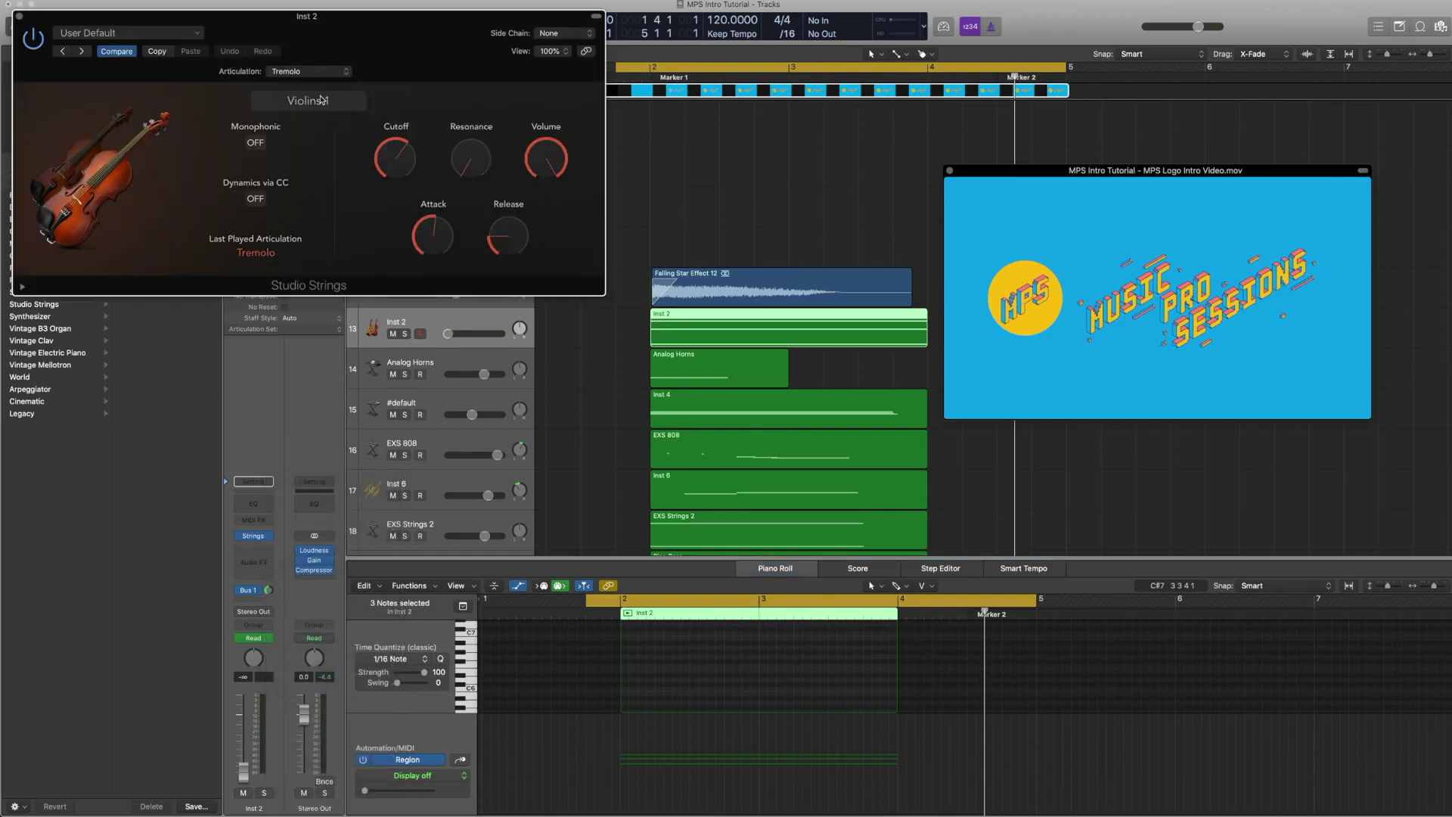
Solo Inst 2, play from the new playhead, and select its three sustained string notes
key(ctrl+s)
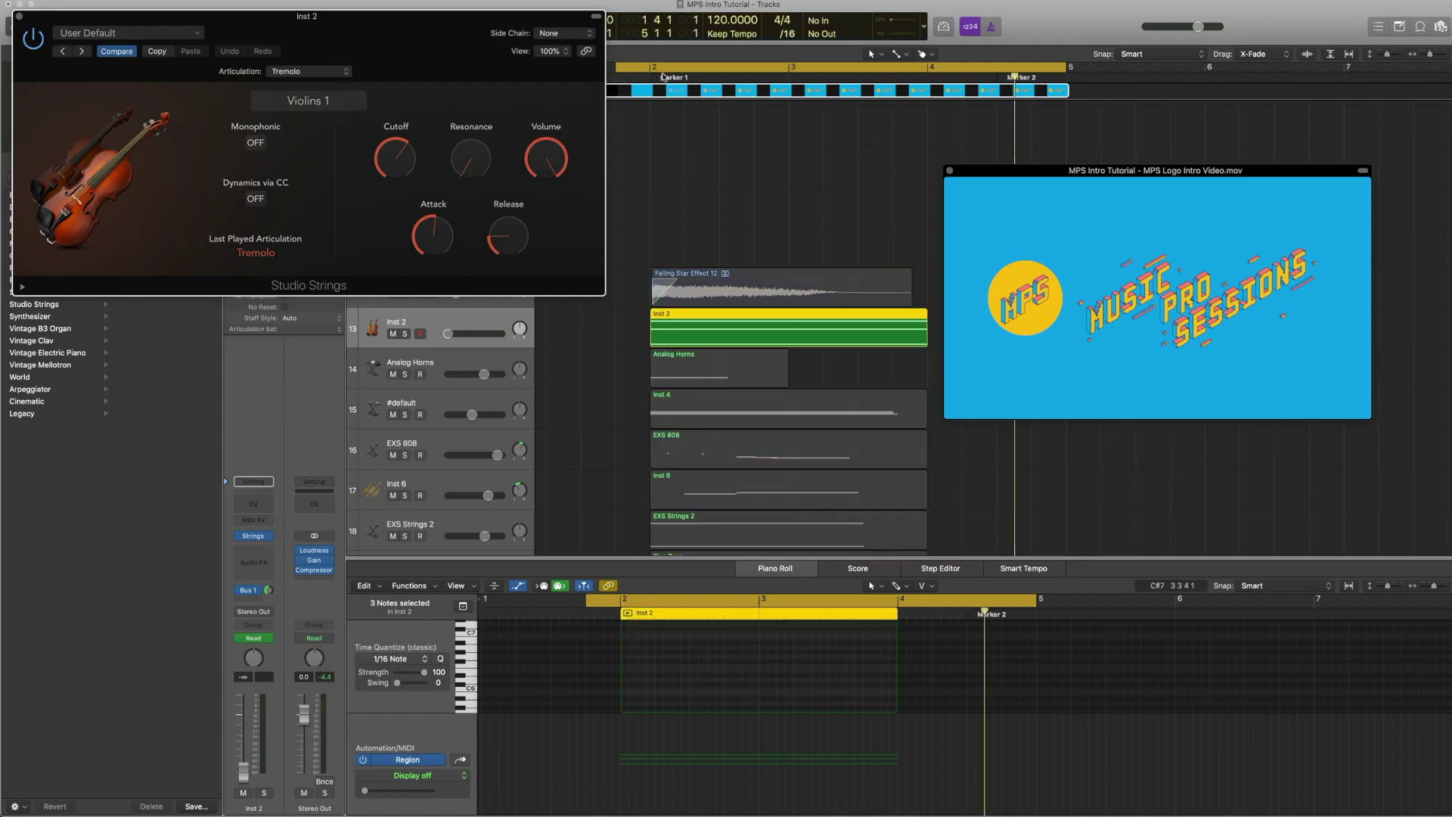
click(663, 76)
key(space)
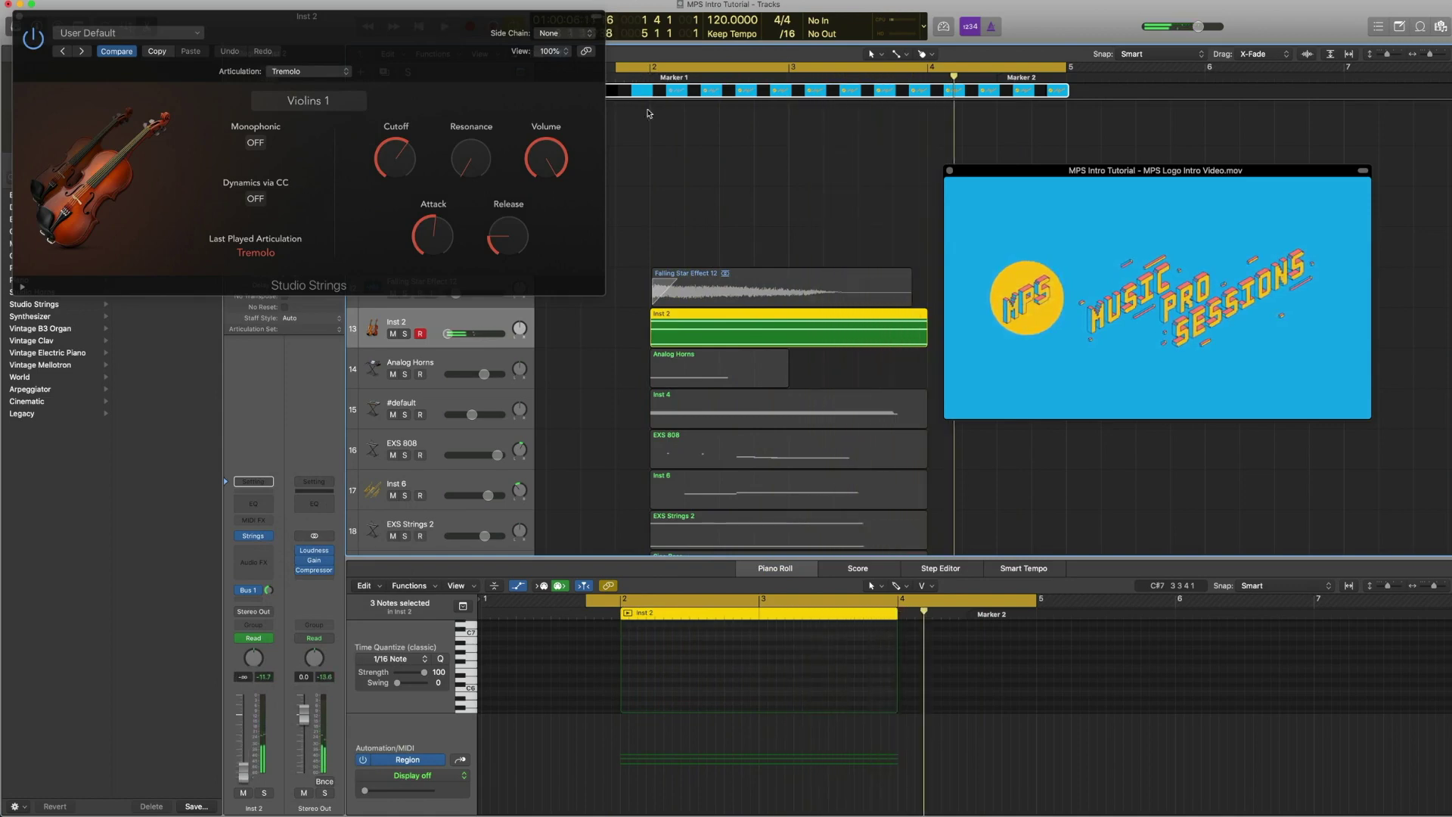
scroll(617, 697, down, 10)
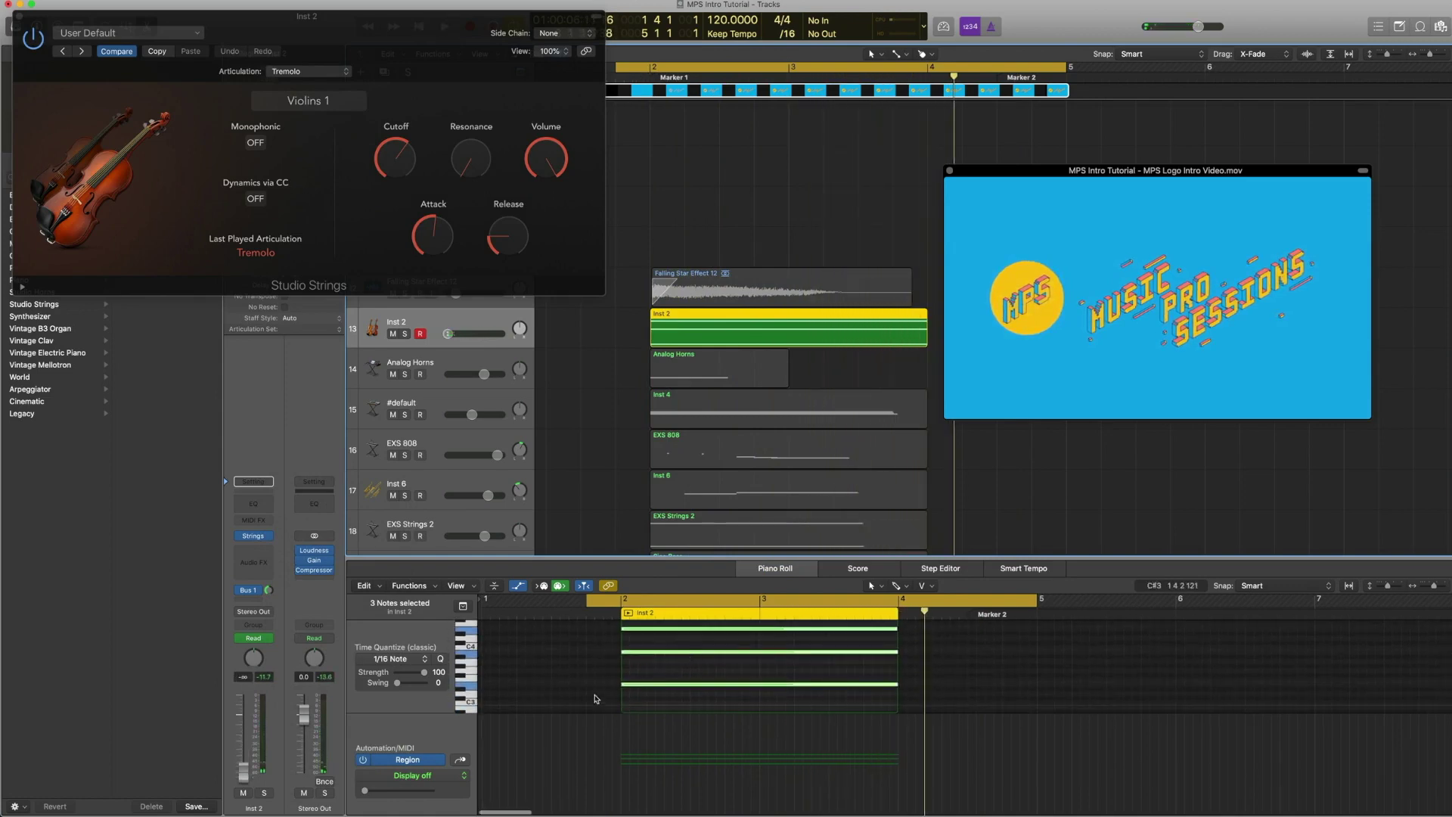
click(625, 684)
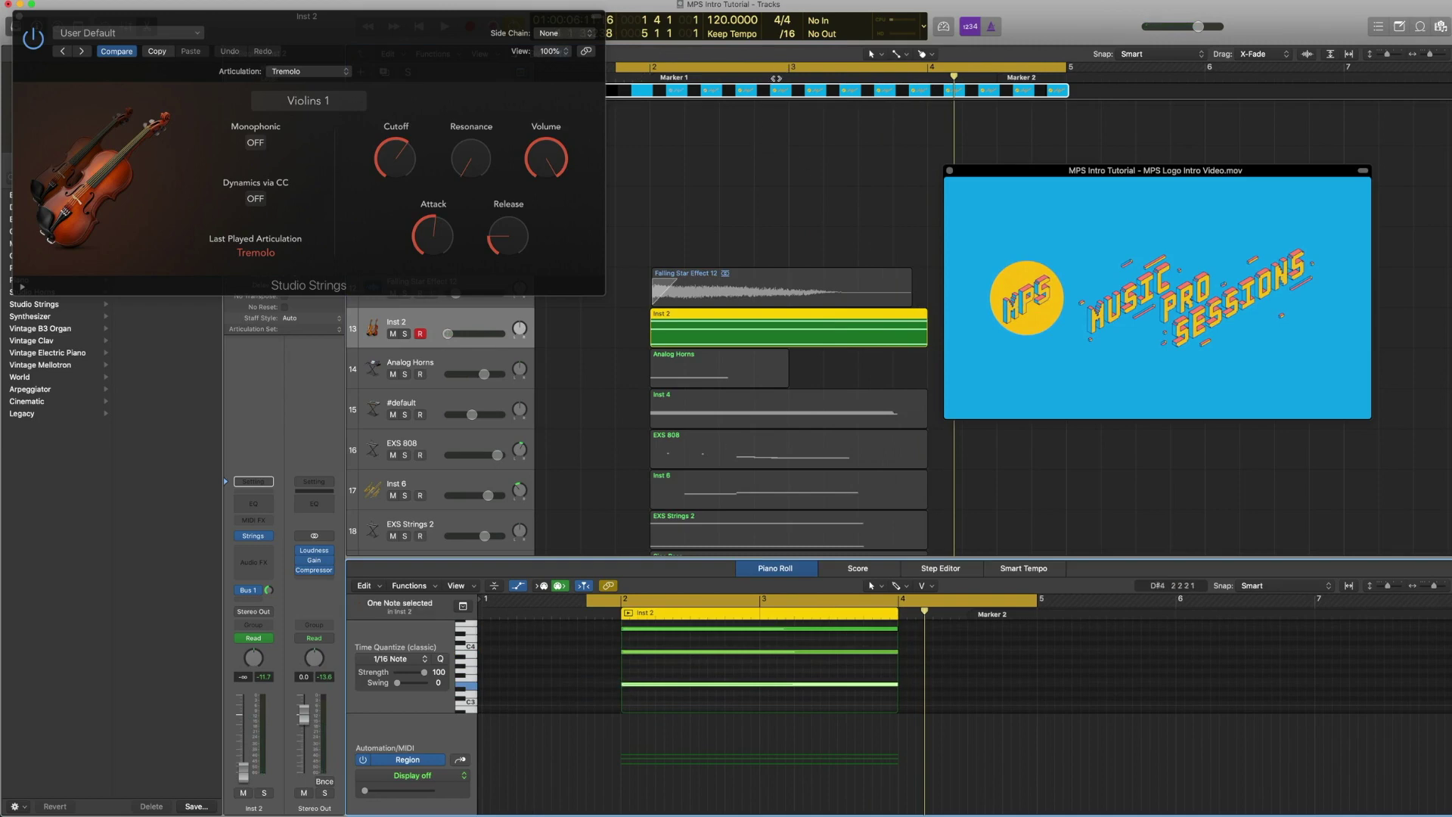
drag(566, 693, 642, 633)
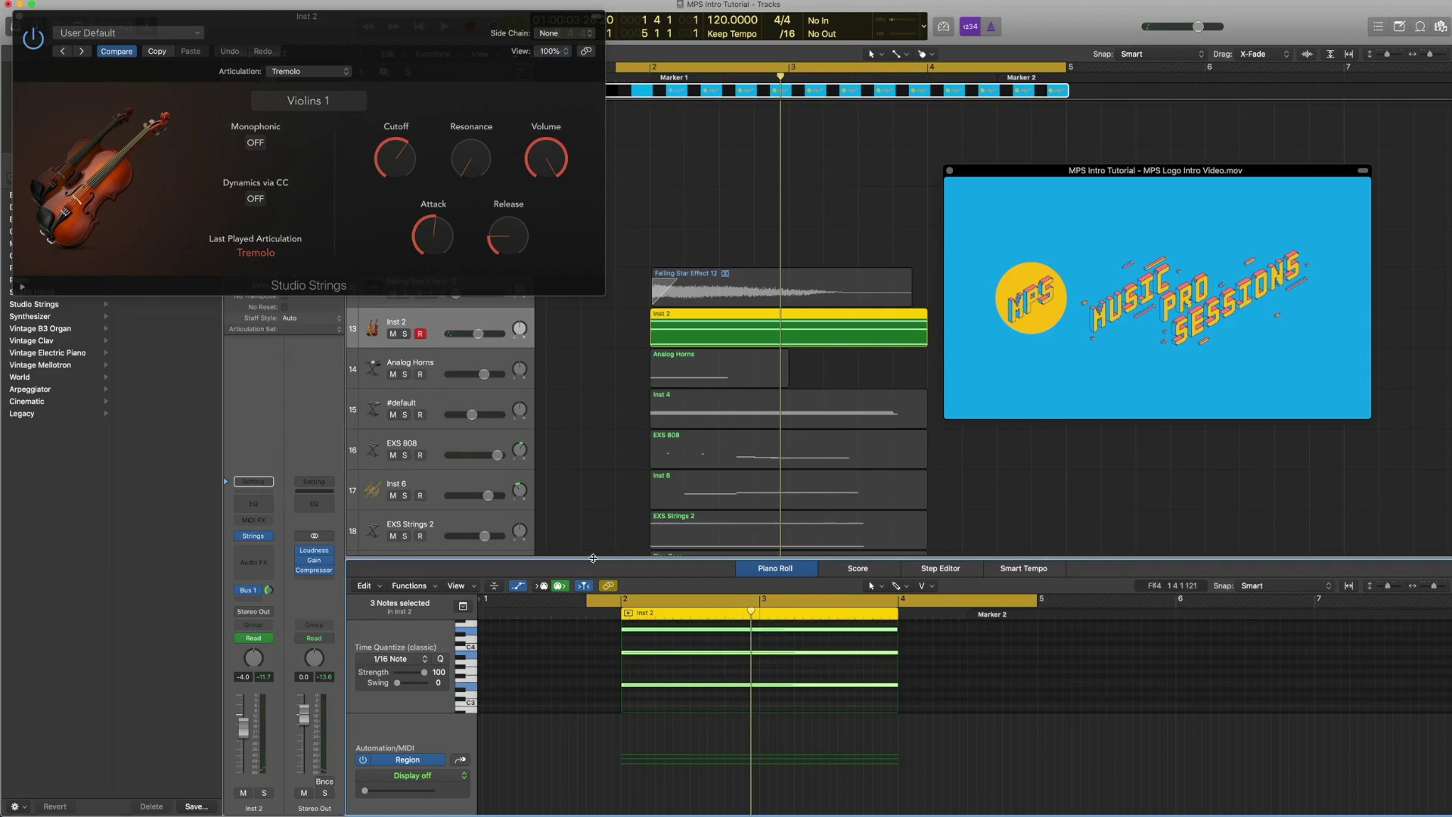
Inspect Inst 2's Bus 1 send and Aux 1's Space Designer Halls presets, keeping 03.4s Warm Hall
click(254, 591)
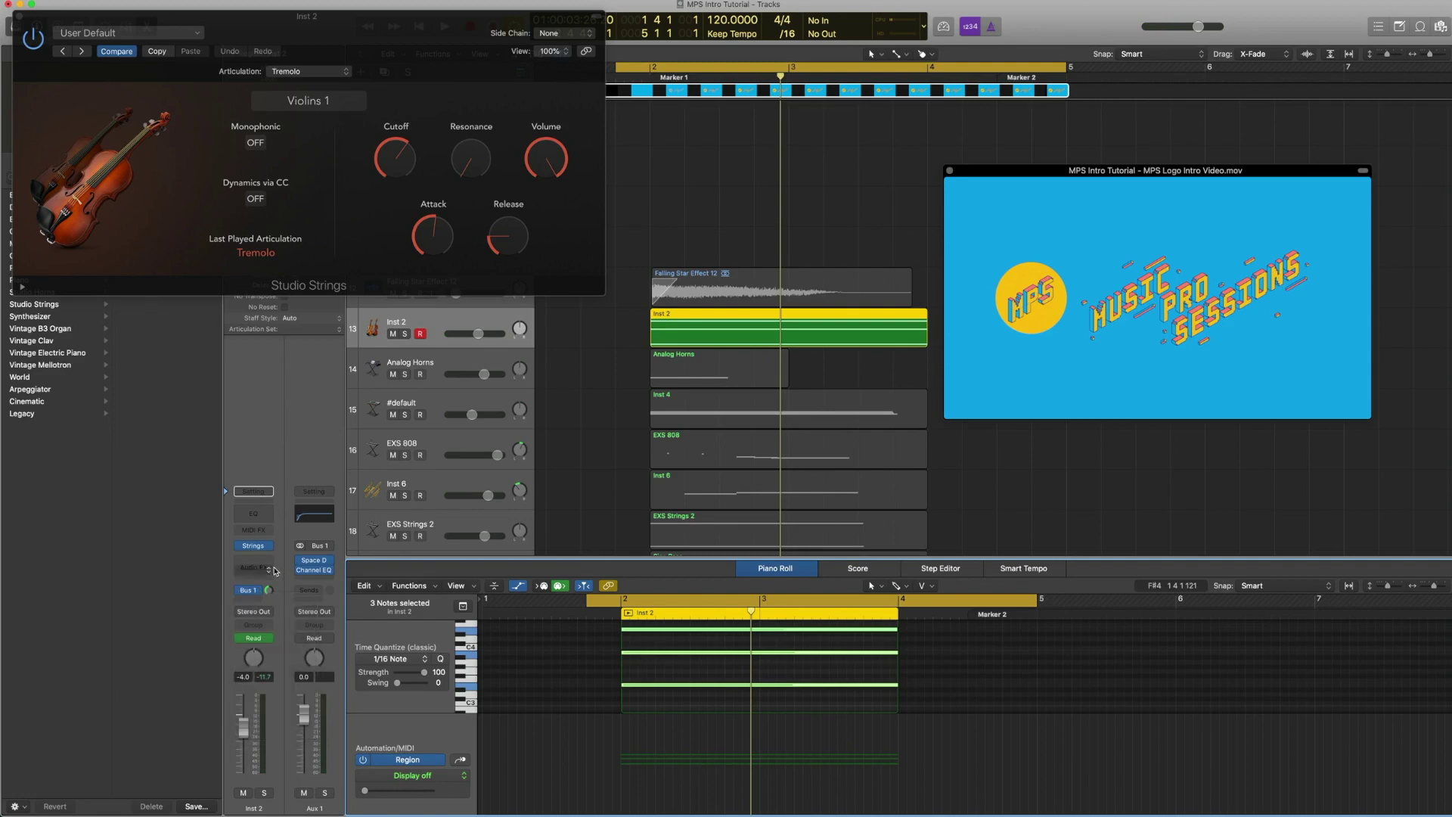
click(275, 569)
click(318, 563)
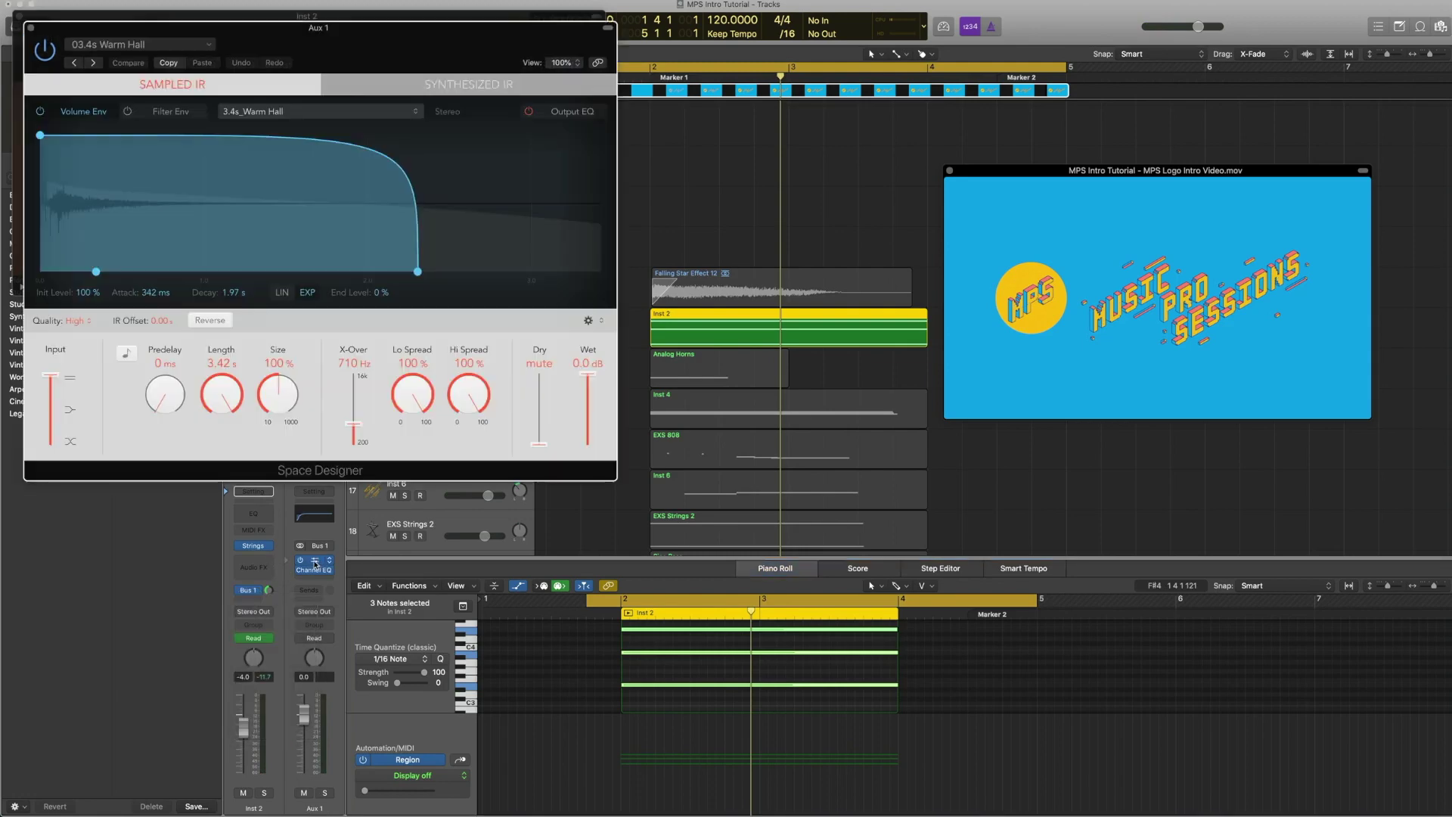
click(167, 47)
mouse_move(141, 264)
mouse_move(301, 274)
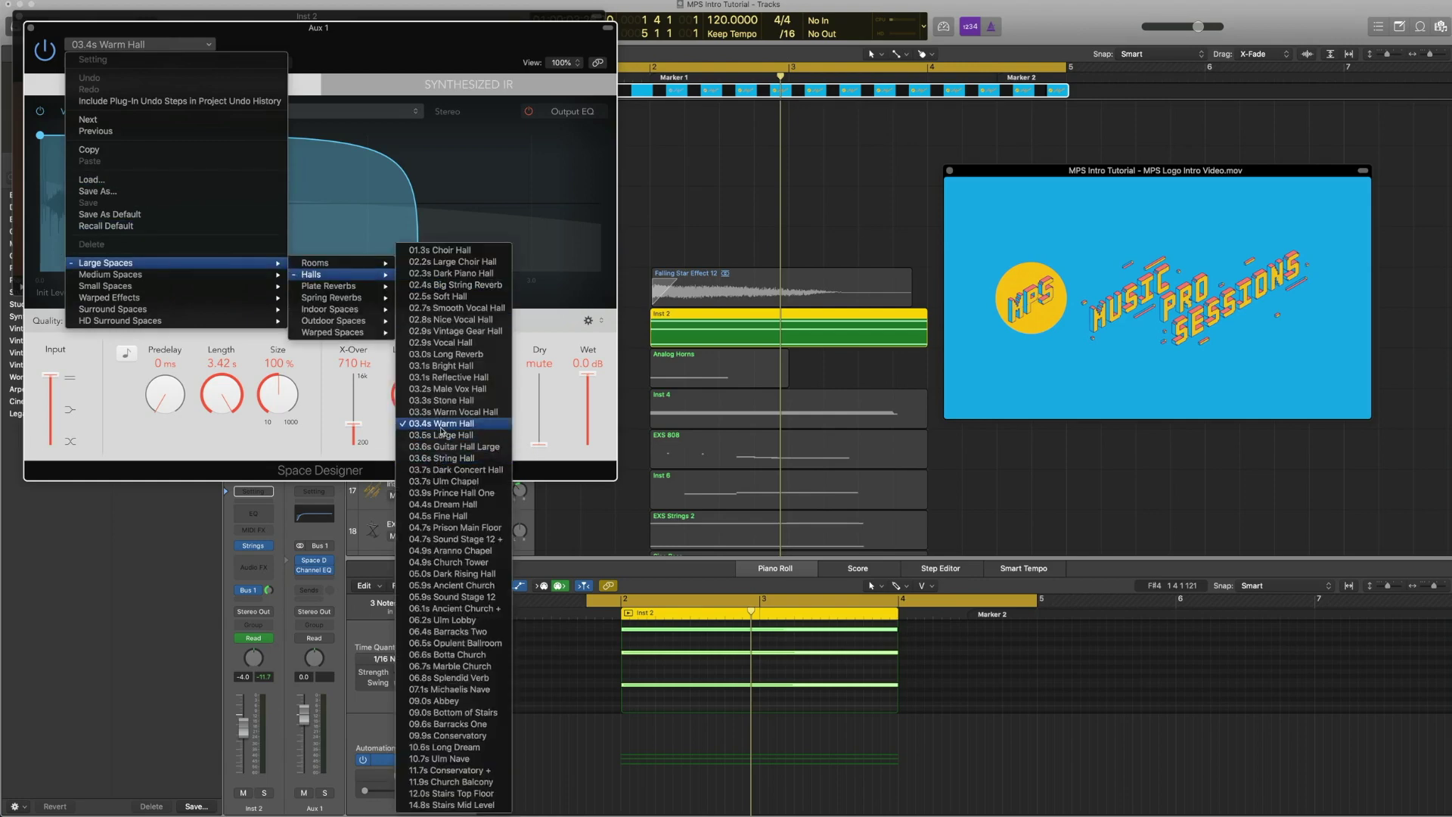
click(550, 339)
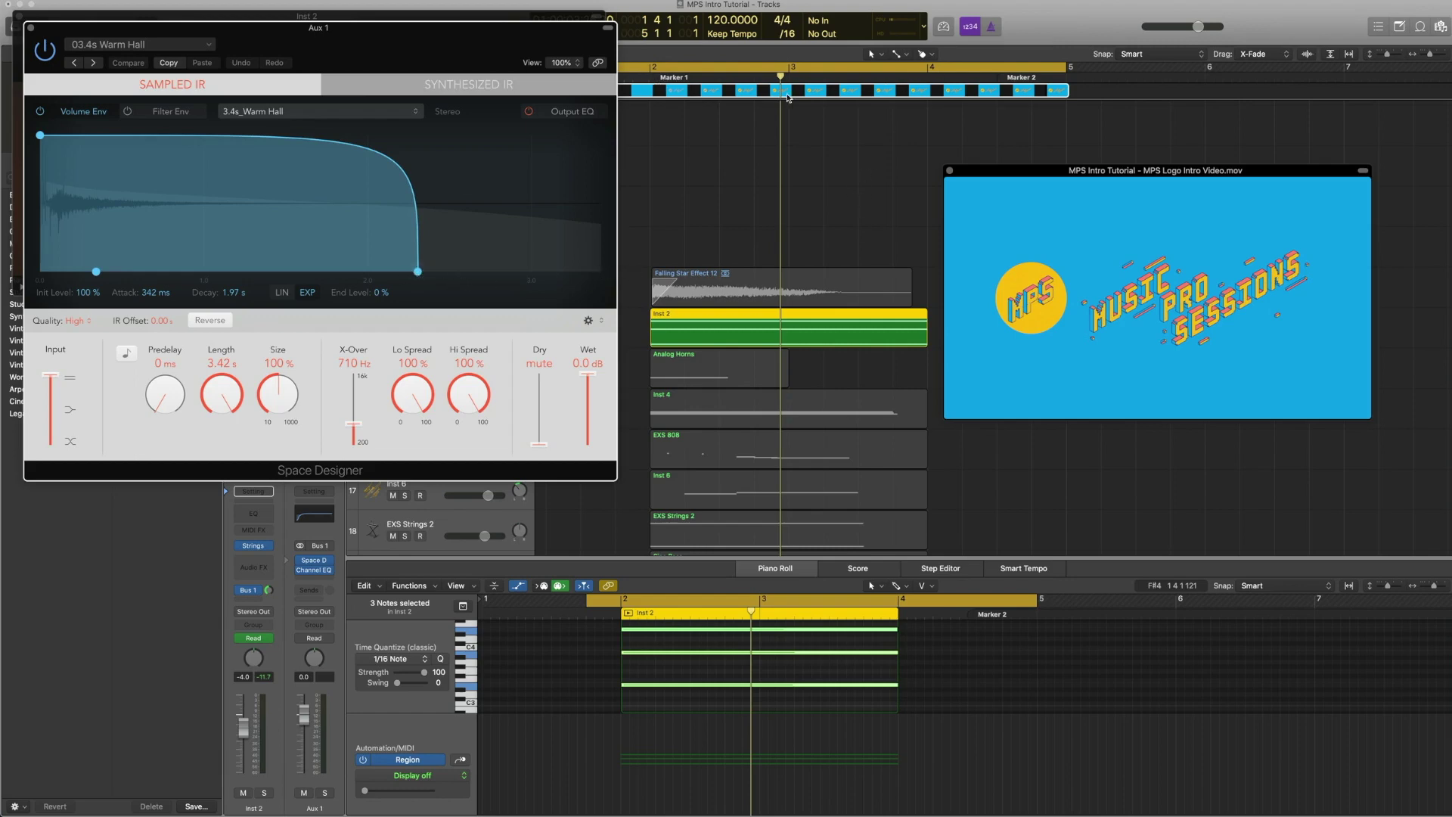
mouse_move(1034, 189)
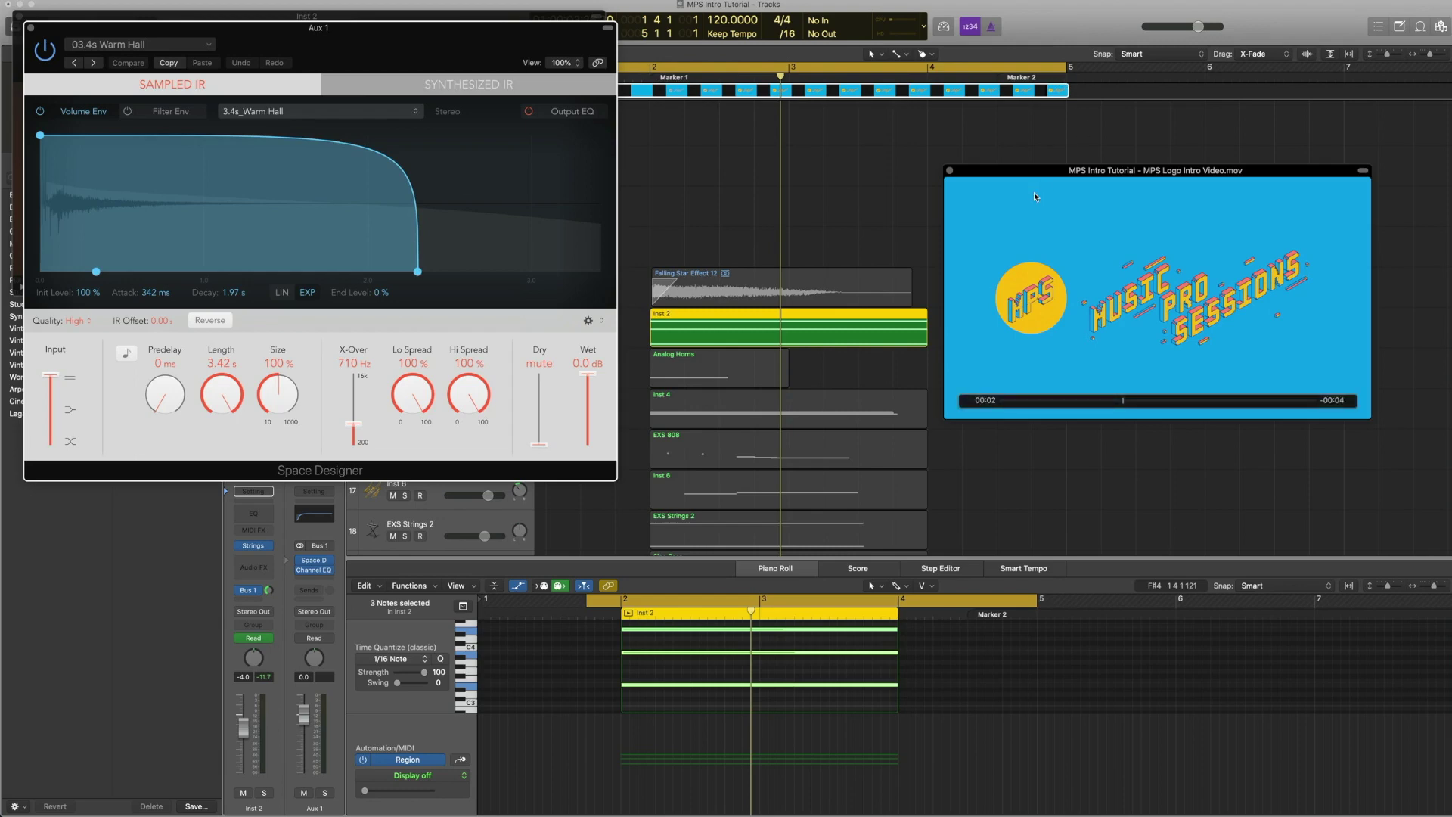
click(30, 30)
click(23, 19)
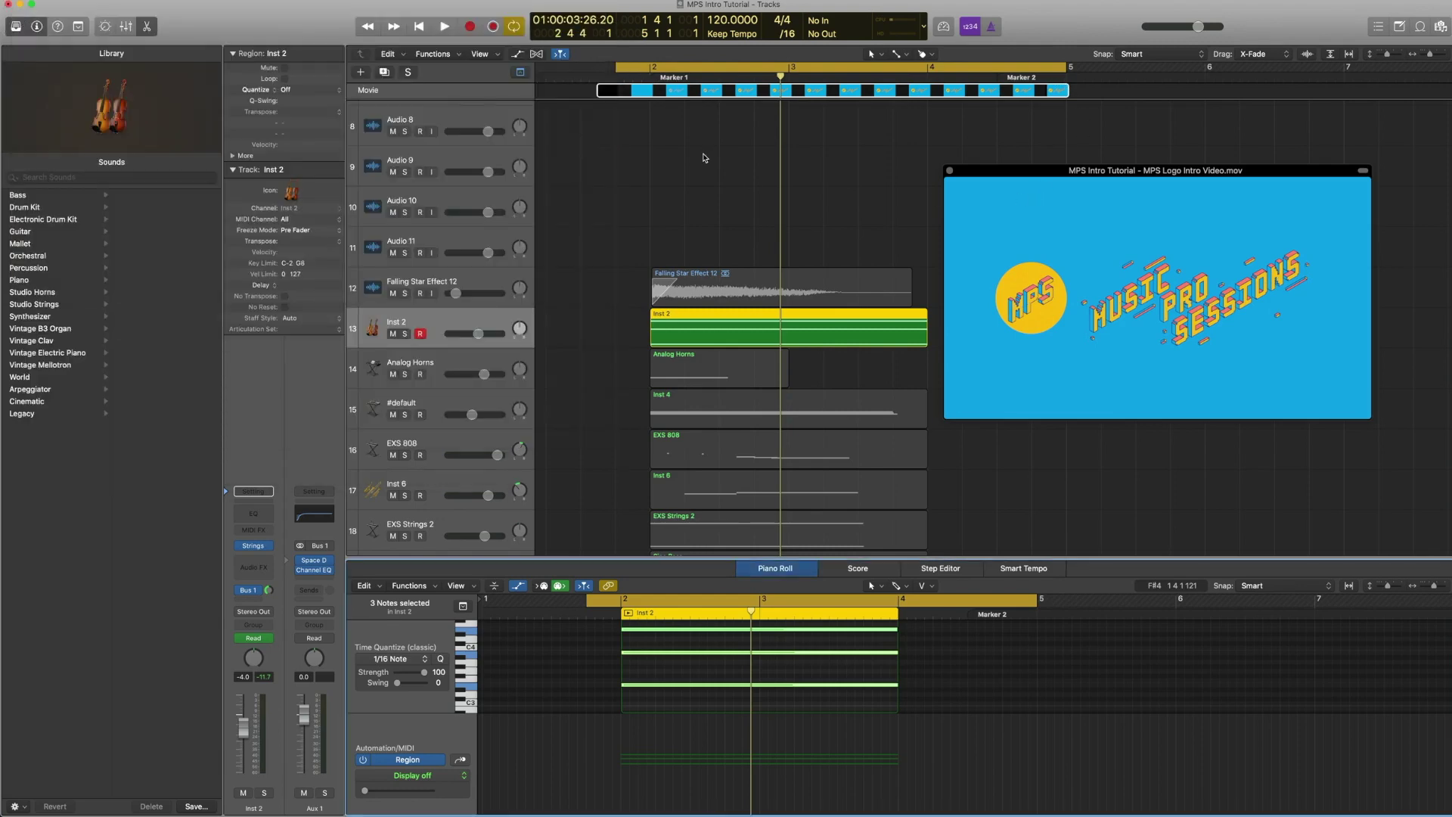
mouse_move(316, 573)
click(316, 574)
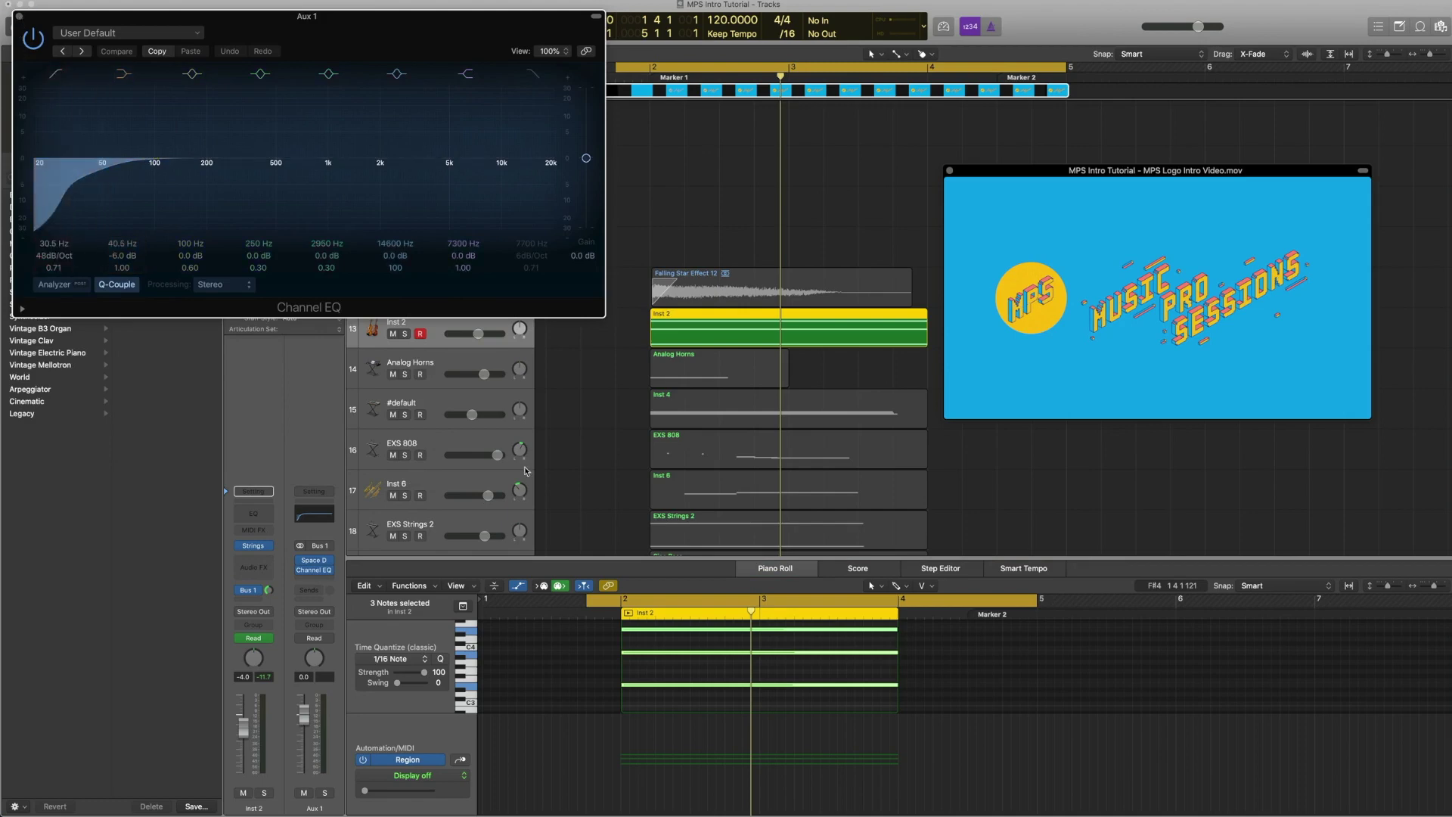
scroll(663, 459, down, 3)
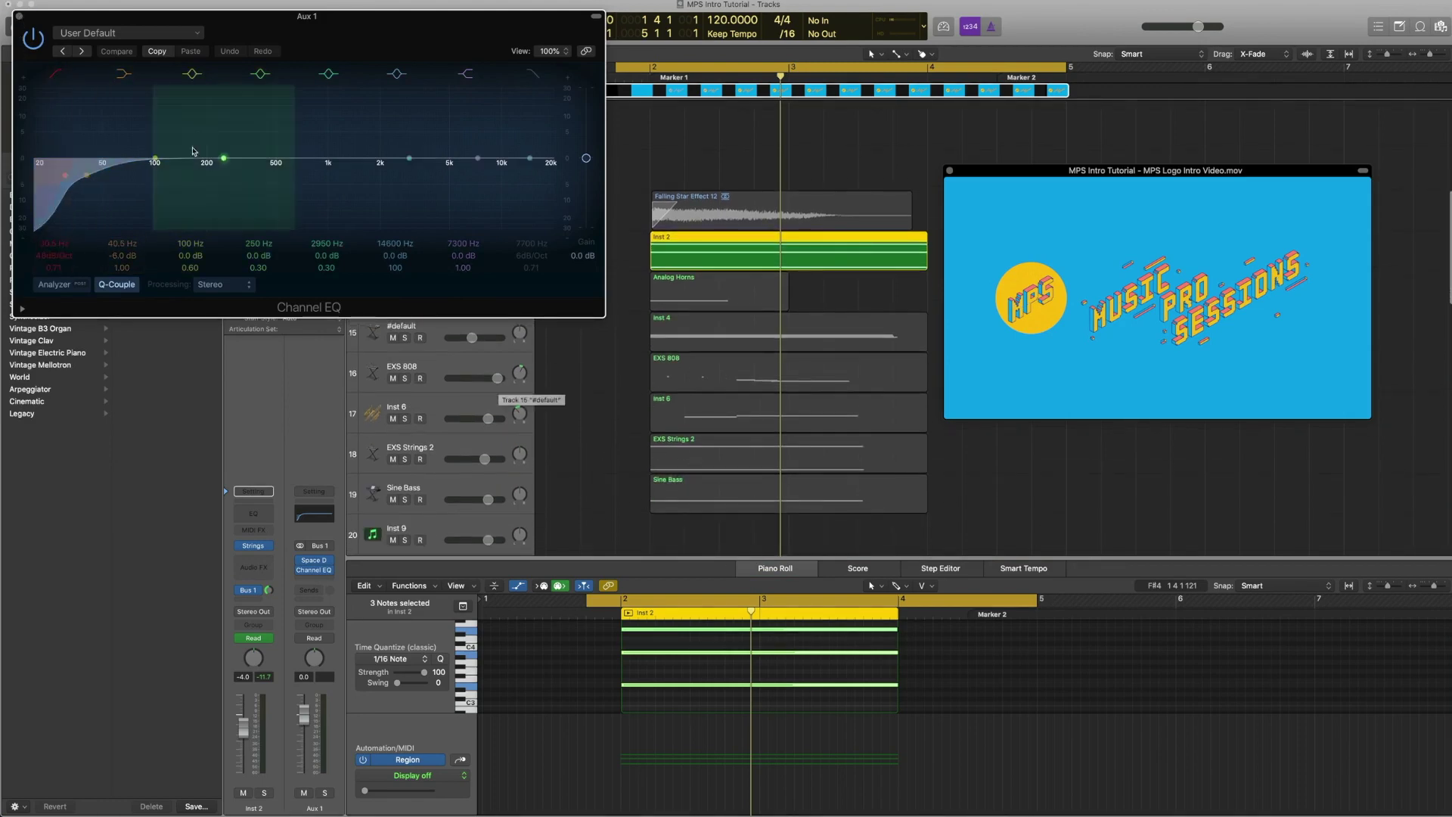
click(19, 16)
Show volume automation, audition Inst 2's -21.0 to +1.3 dB ramp from bar 2, then close the movie window
scroll(693, 184, up, 1)
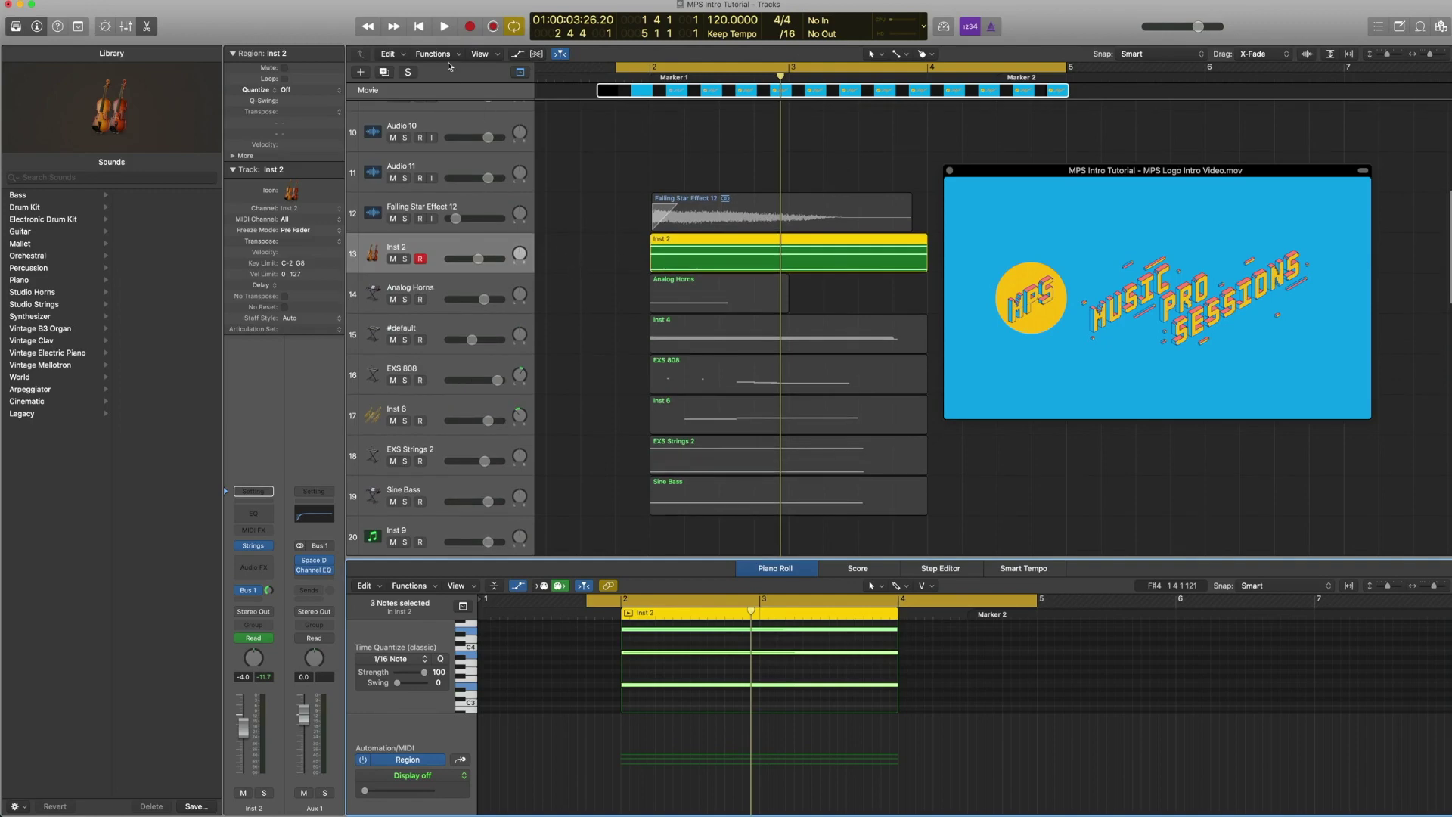
click(517, 55)
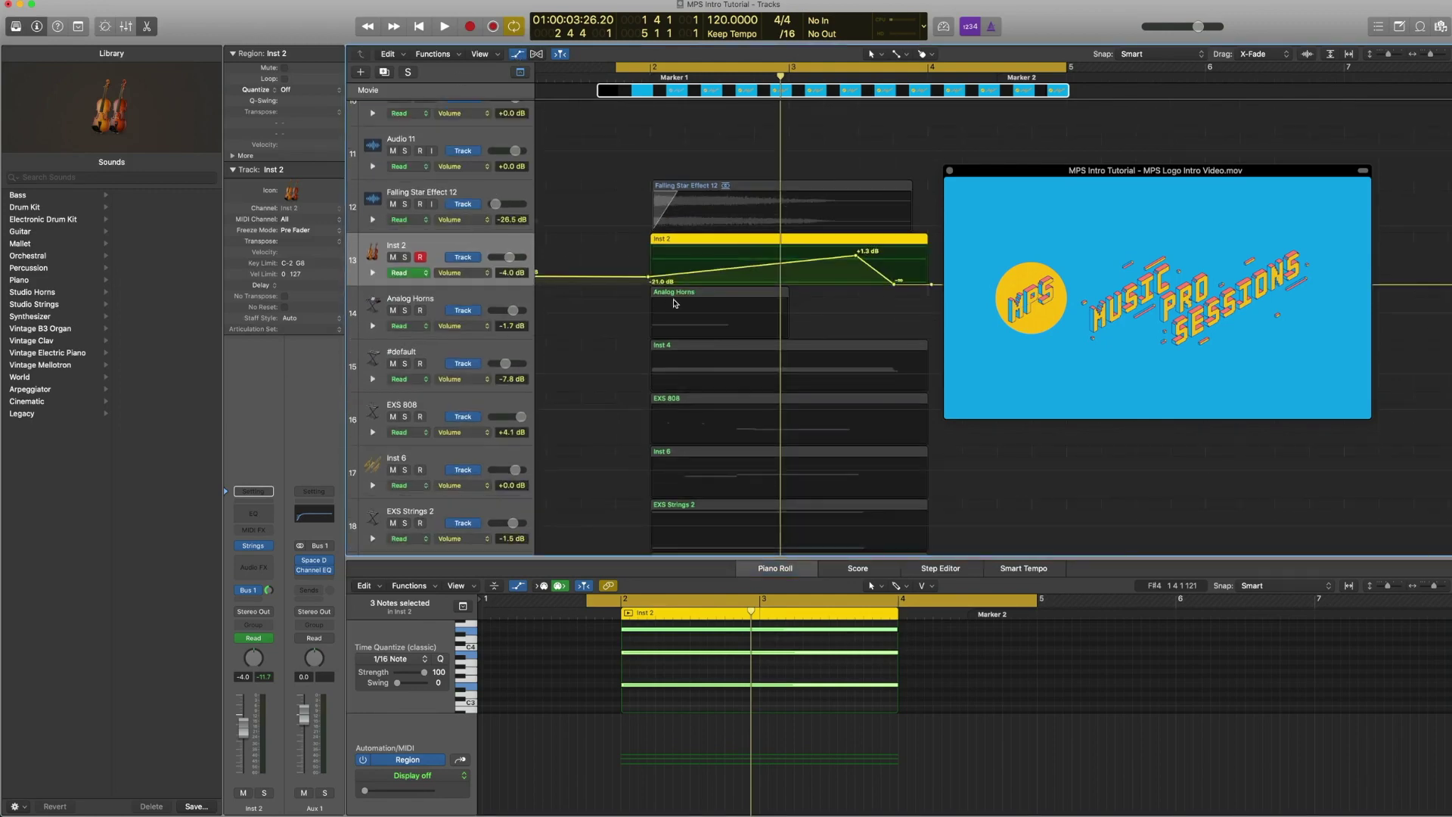
click(700, 242)
double_click(642, 77)
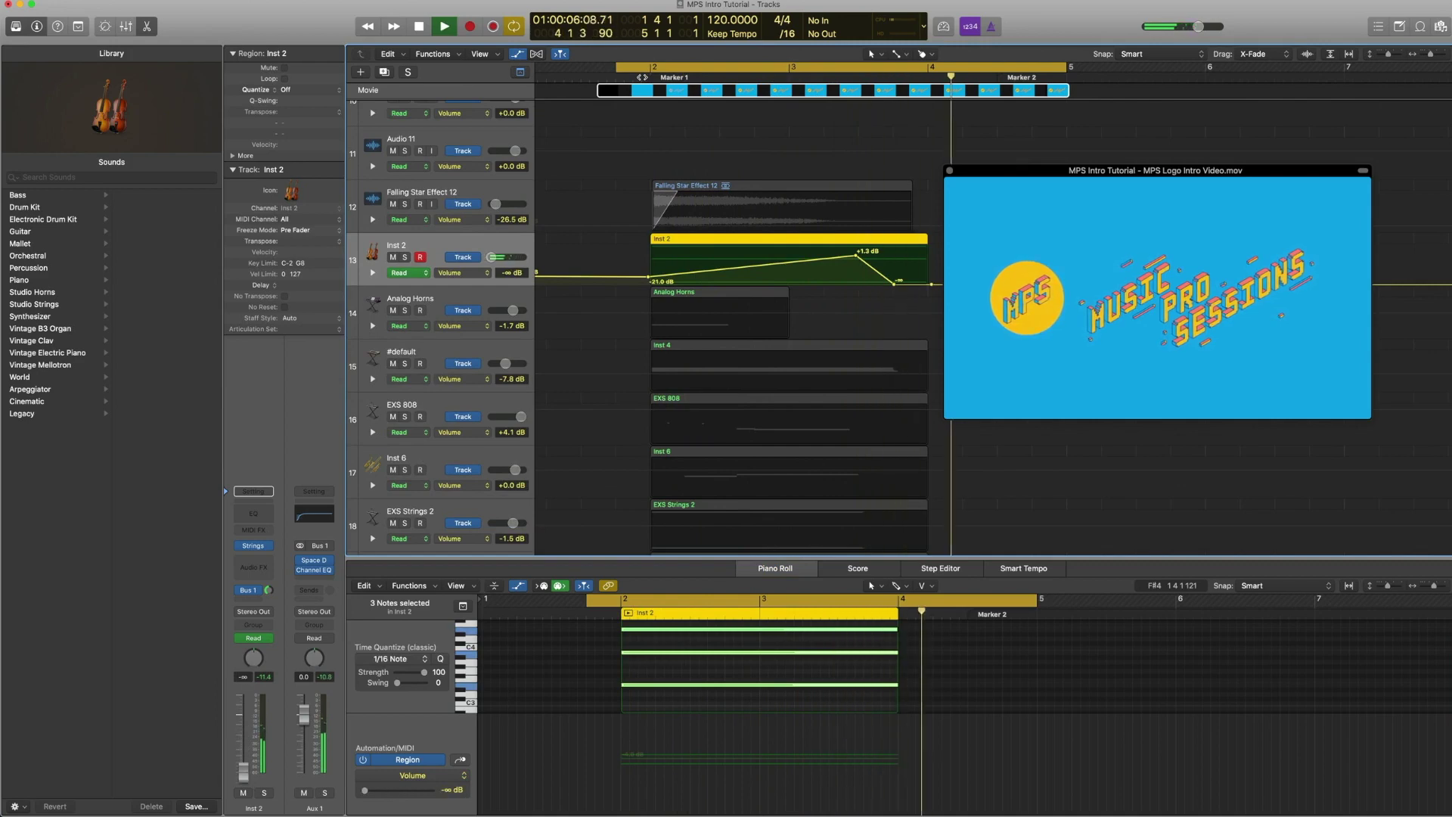
key(space)
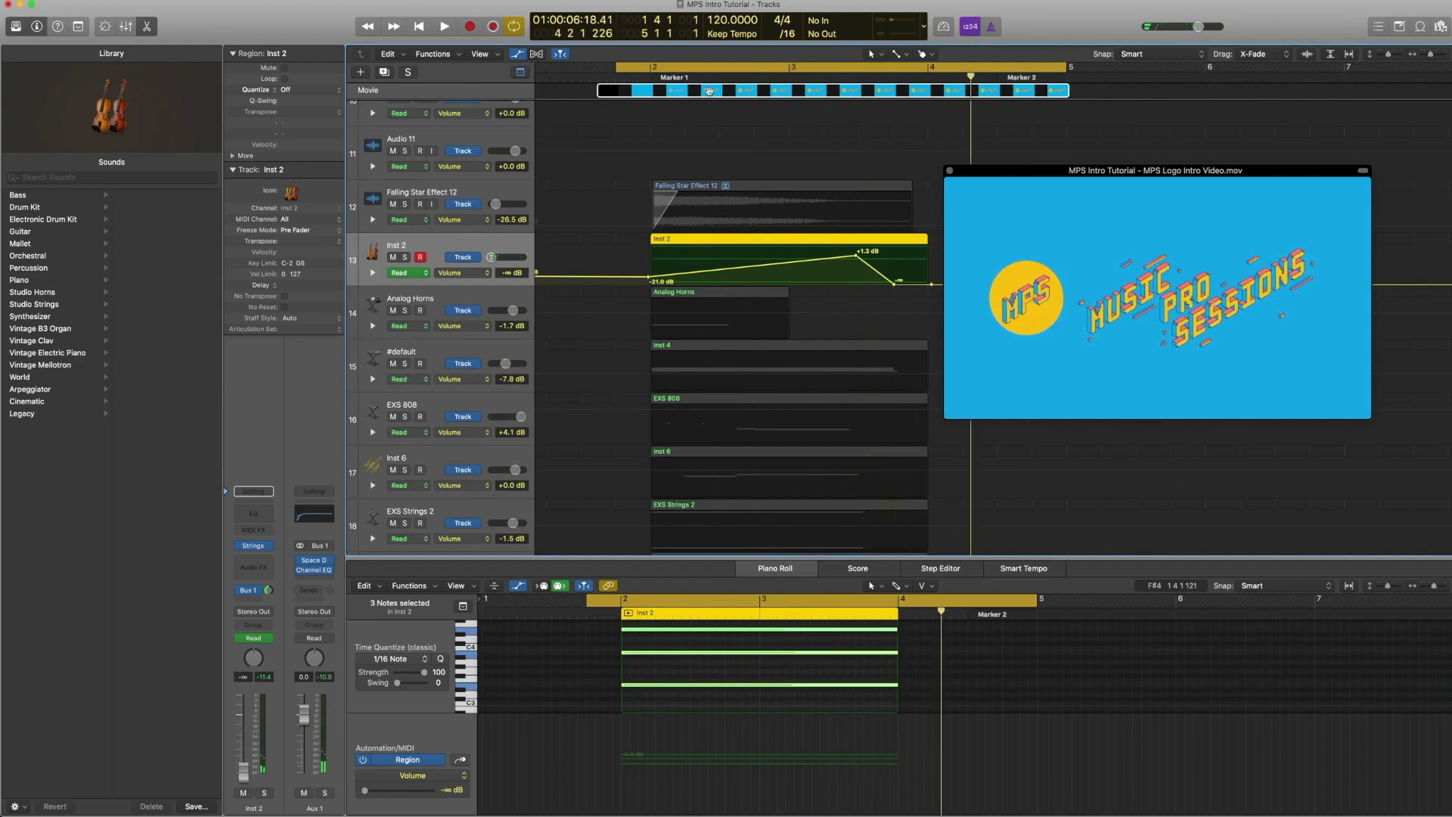
drag(866, 80, 651, 79)
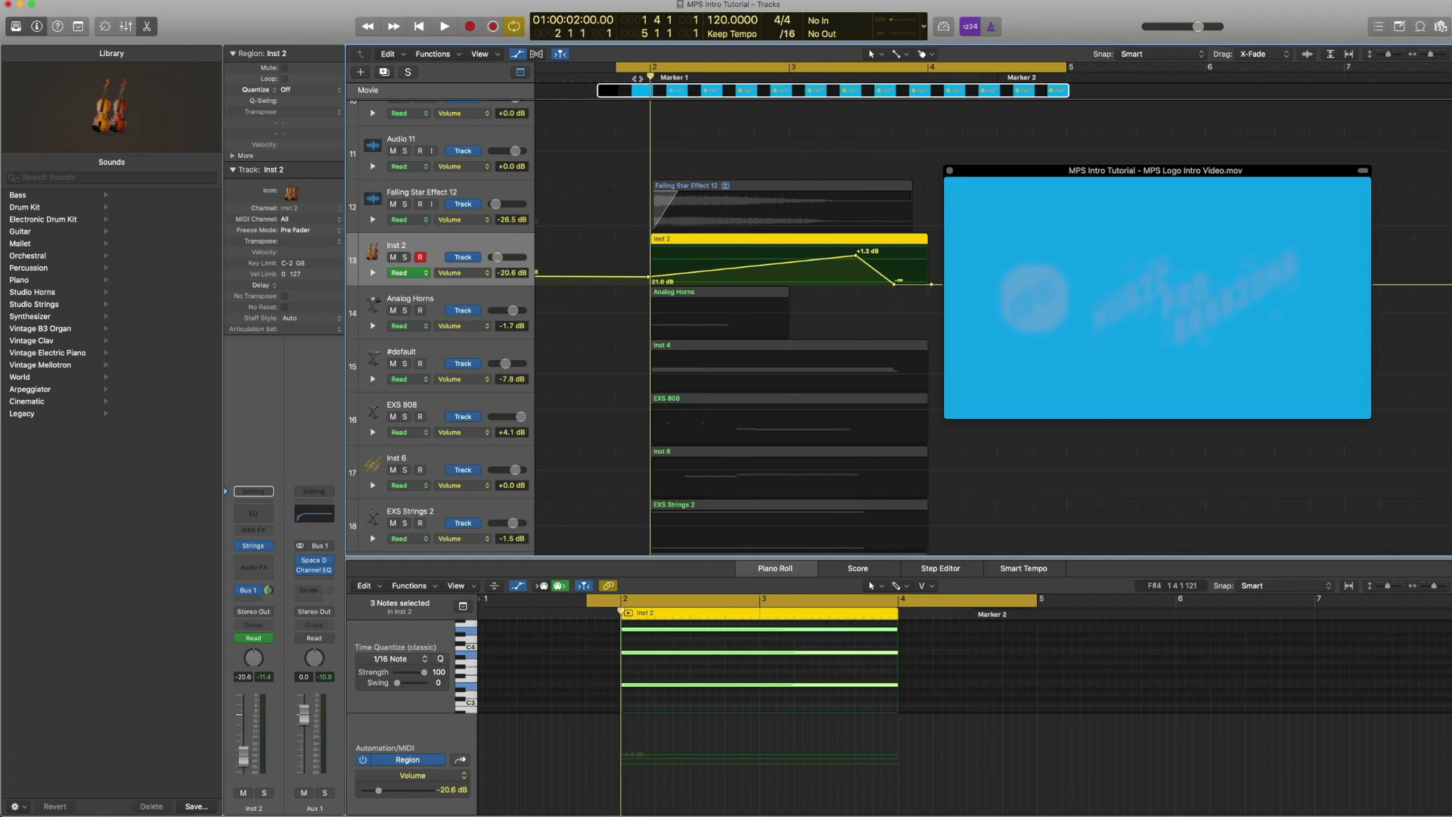
key(space)
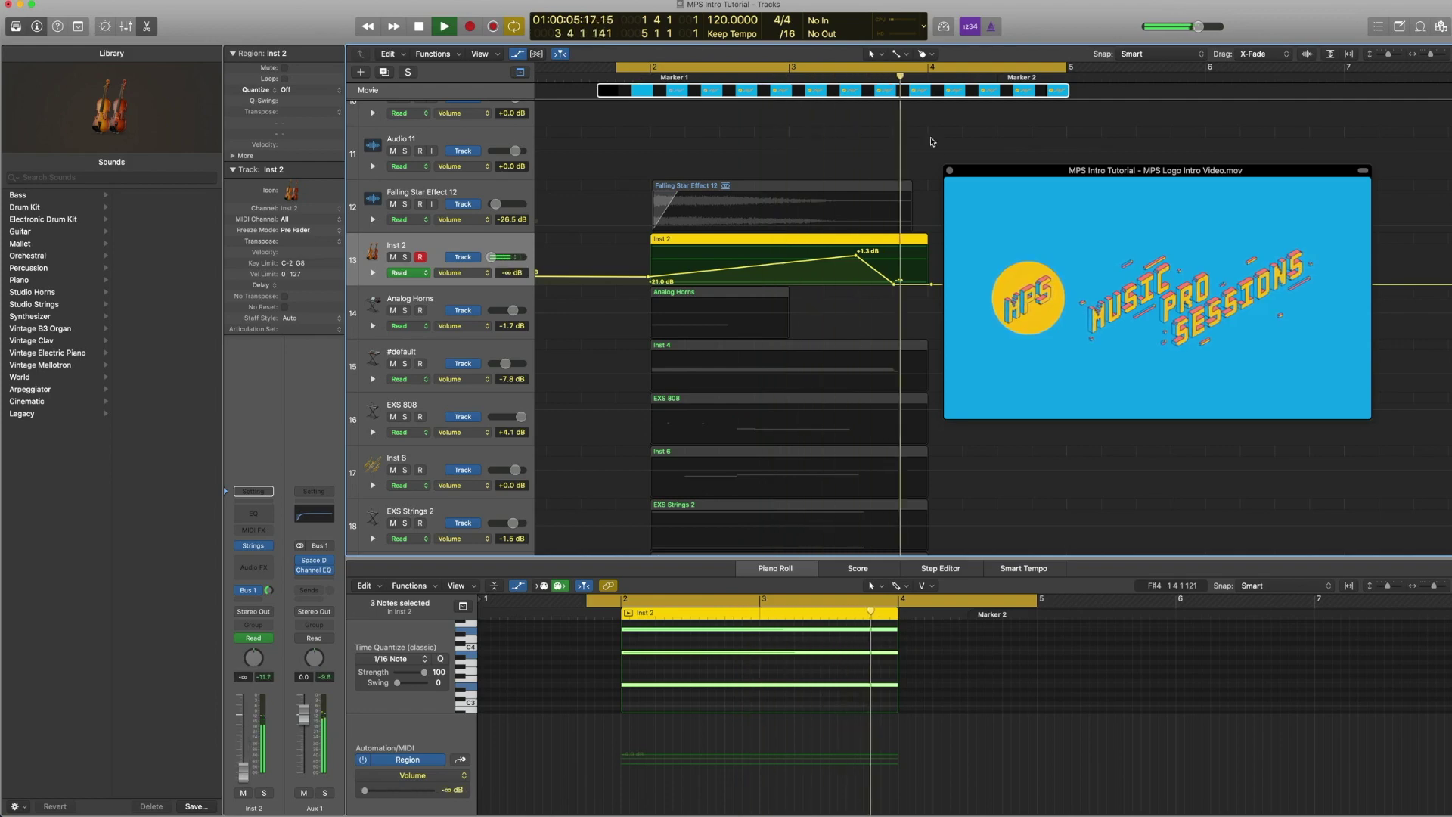
key(space)
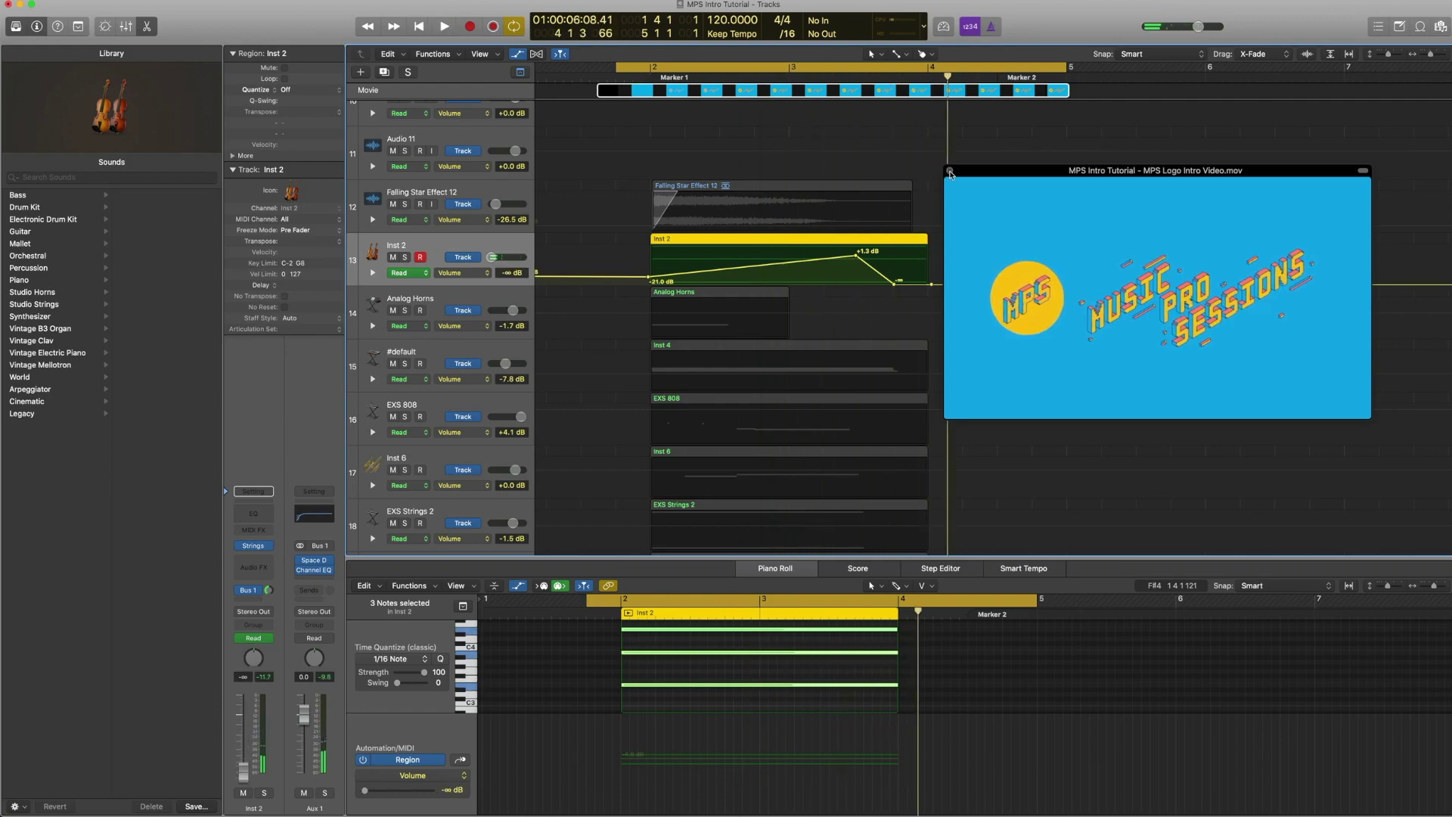
click(951, 172)
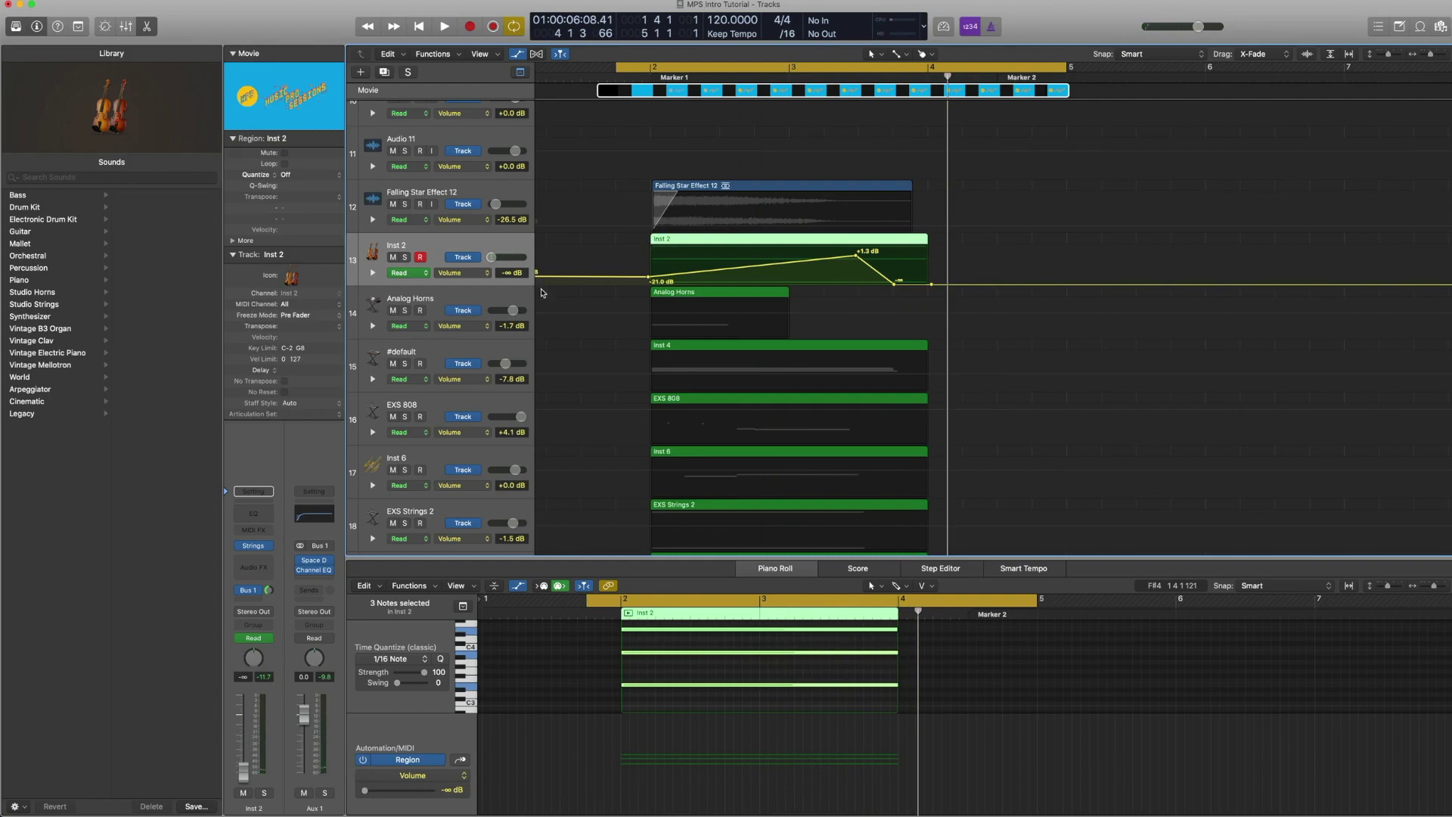
Hide the automation lanes, record-arm Analog Horns, and play it from bar 2
key(a)
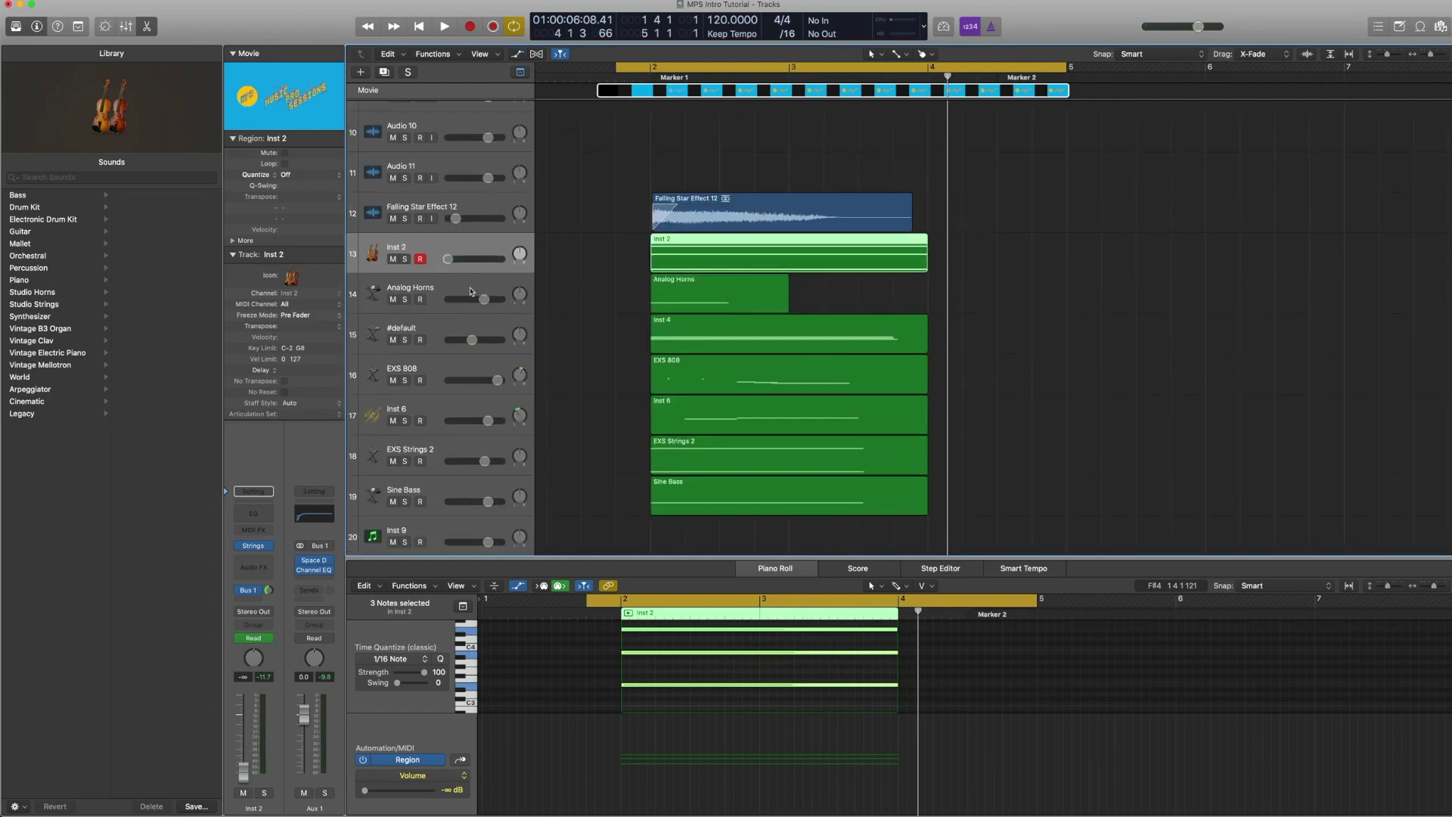
click(469, 292)
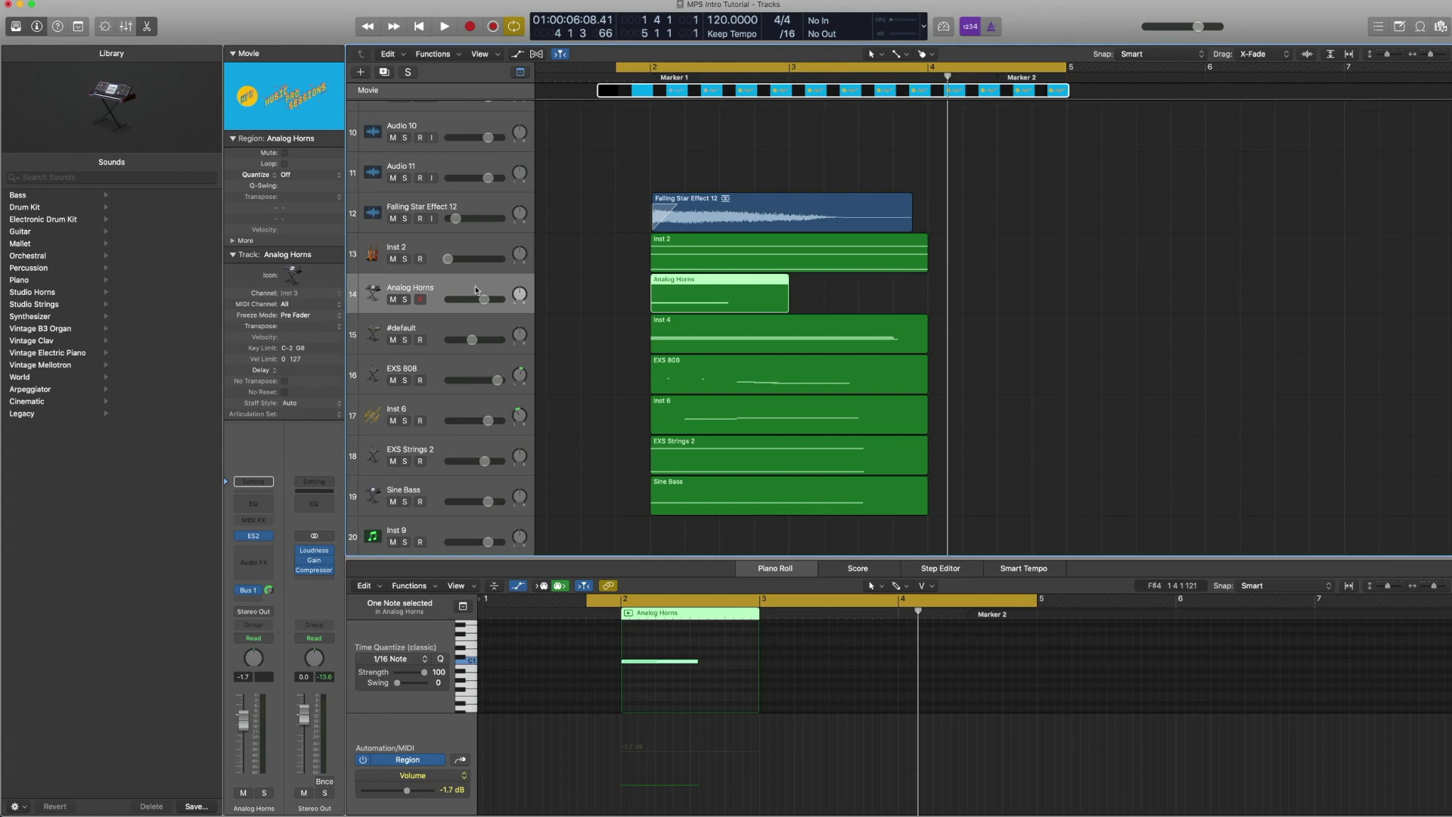
click(422, 298)
double_click(640, 79)
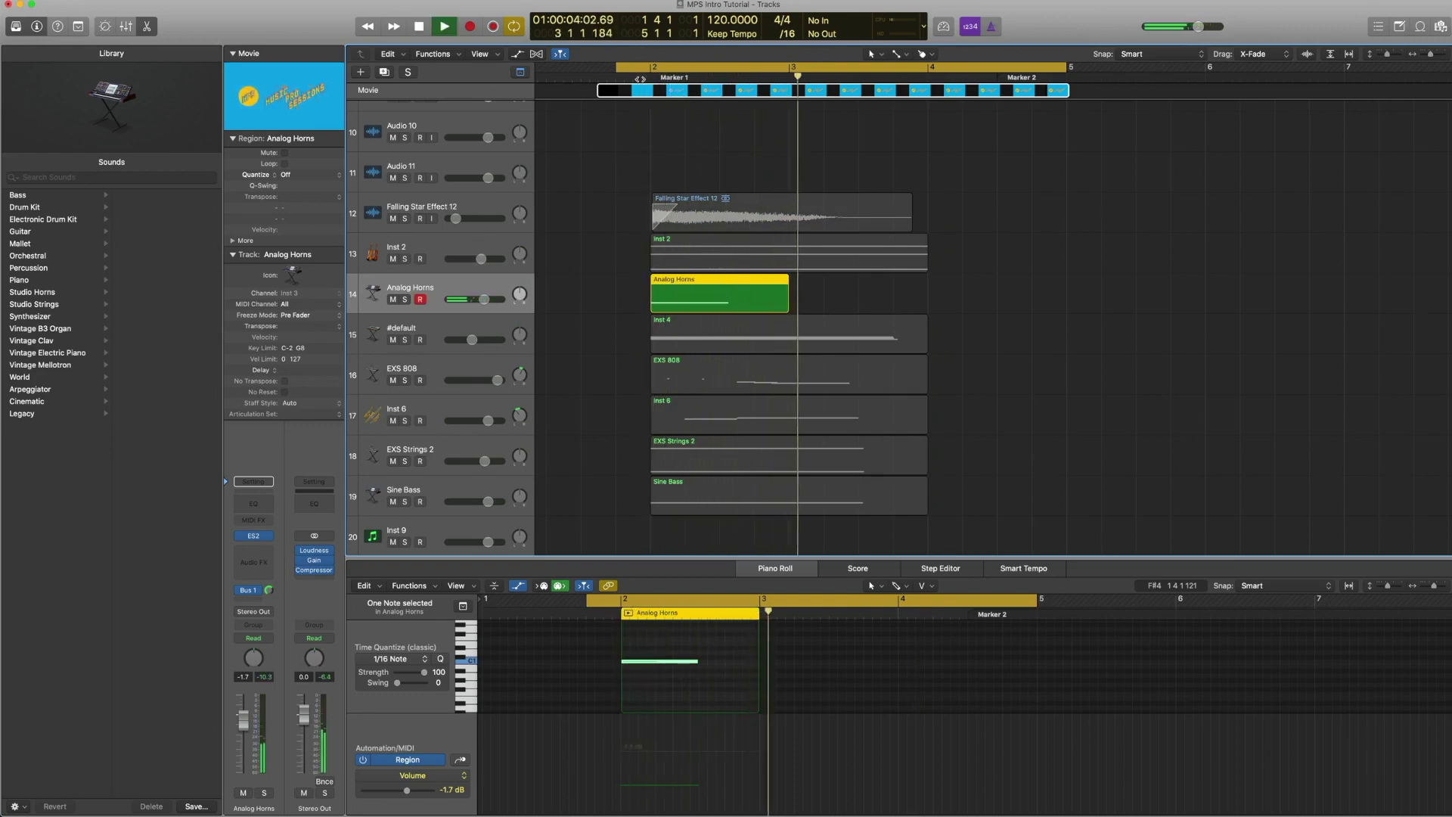
key(space)
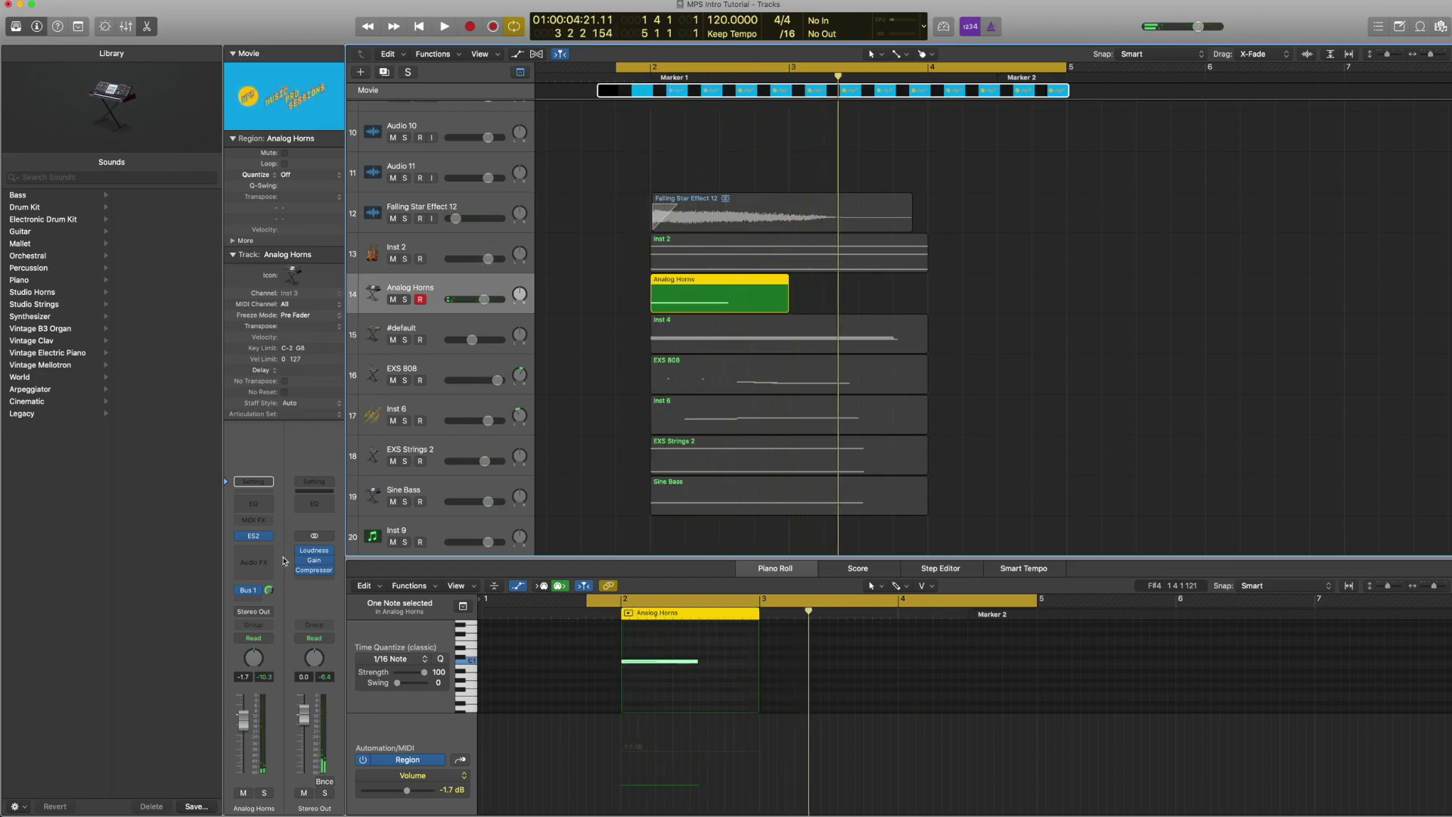
mouse_move(236, 538)
Look through the Analog Horns ES2 synth presets without changing them
click(254, 538)
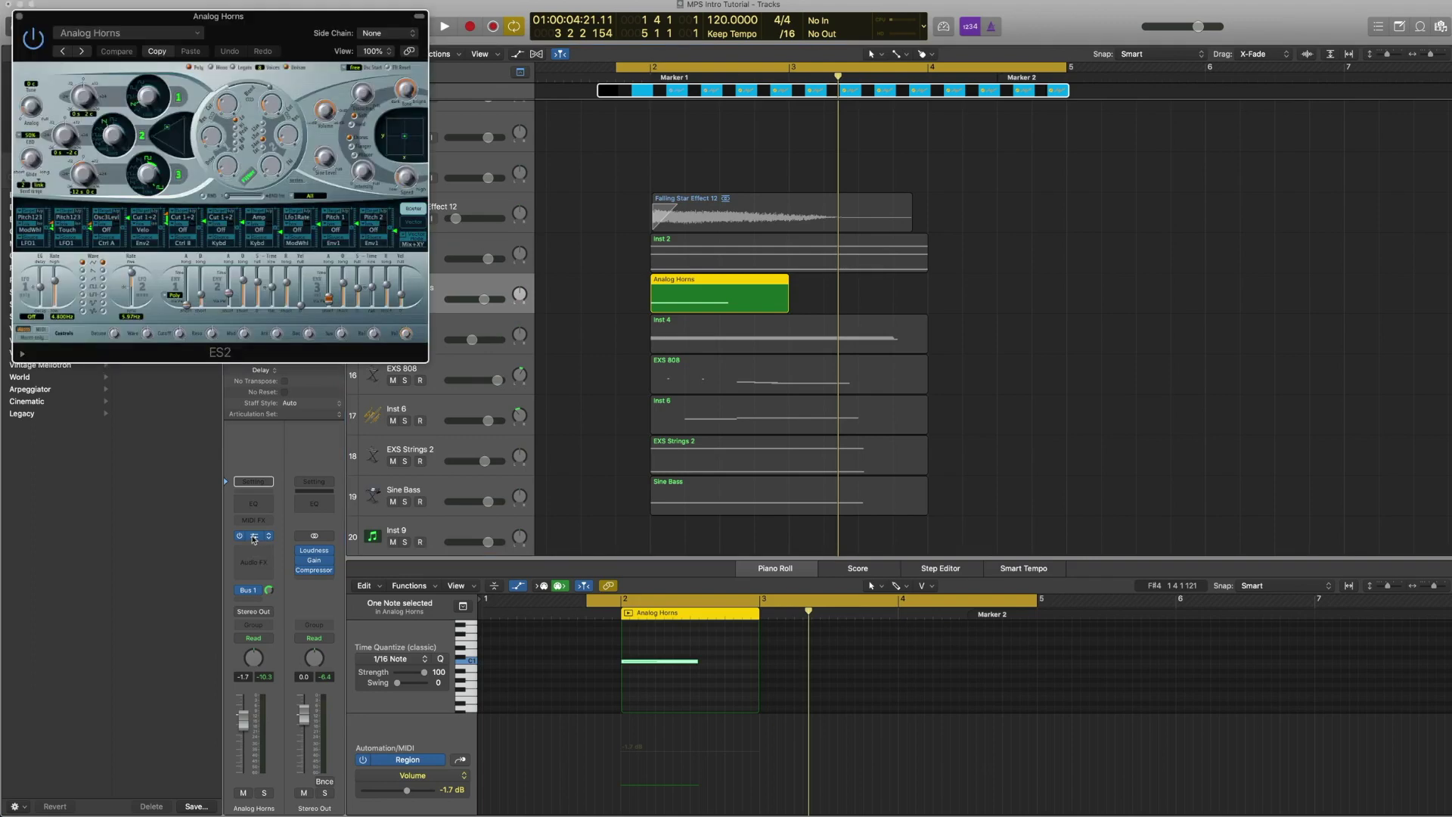
click(192, 35)
mouse_move(170, 312)
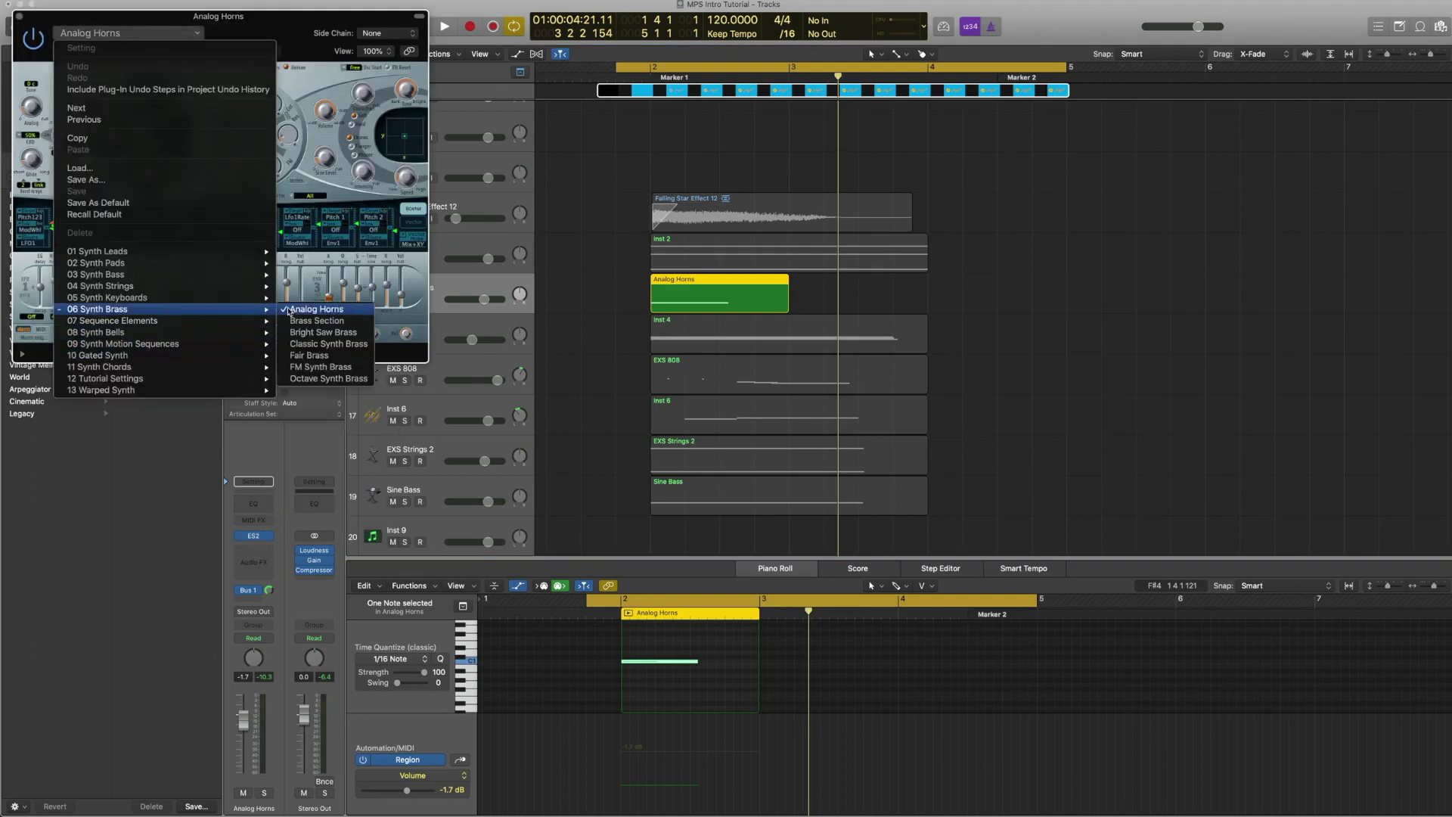
click(276, 19)
click(19, 16)
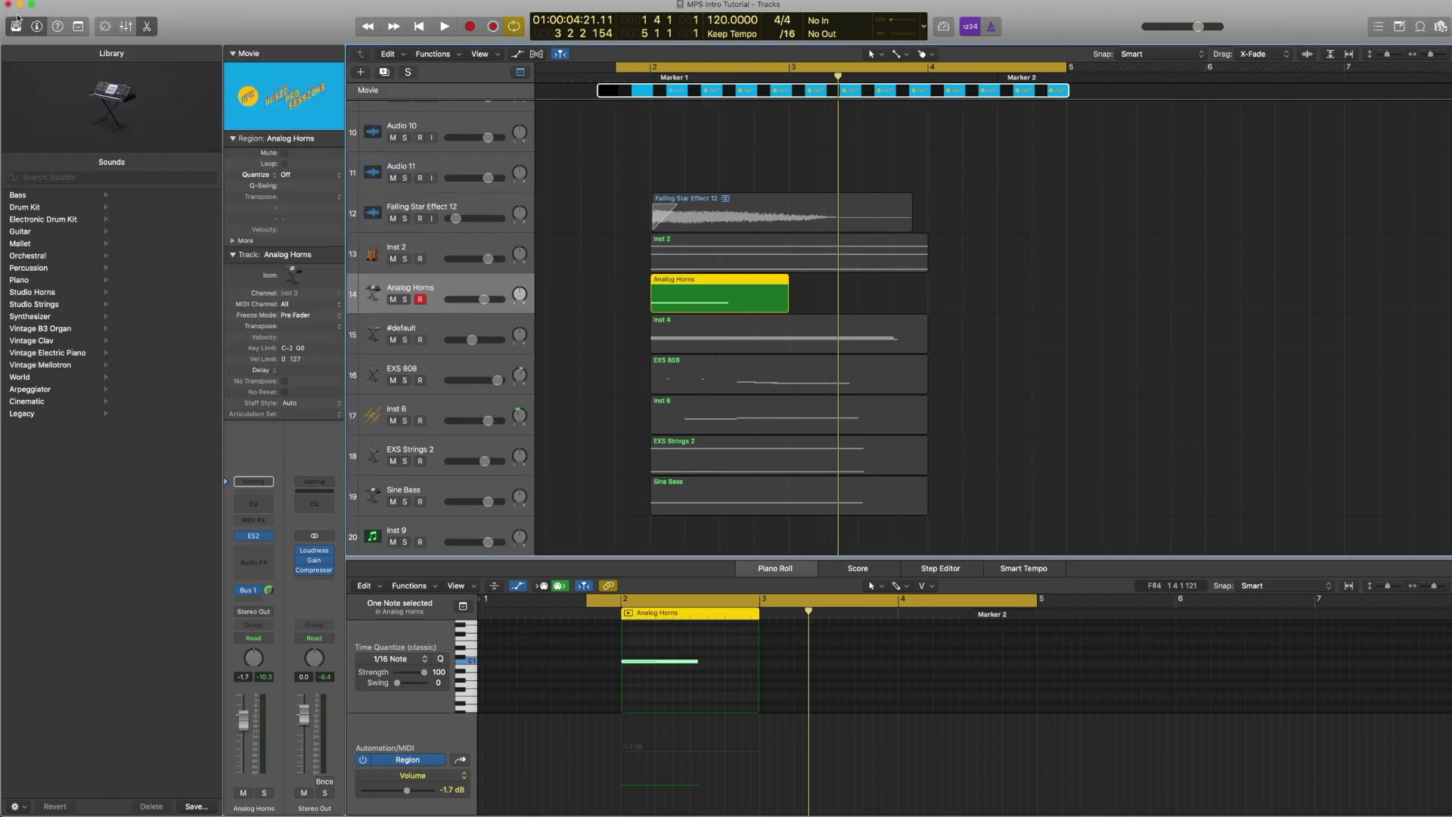
Route the Analog Horns send via Bus 1 to Aux 1's Space Designer reverb
click(258, 594)
key(space)
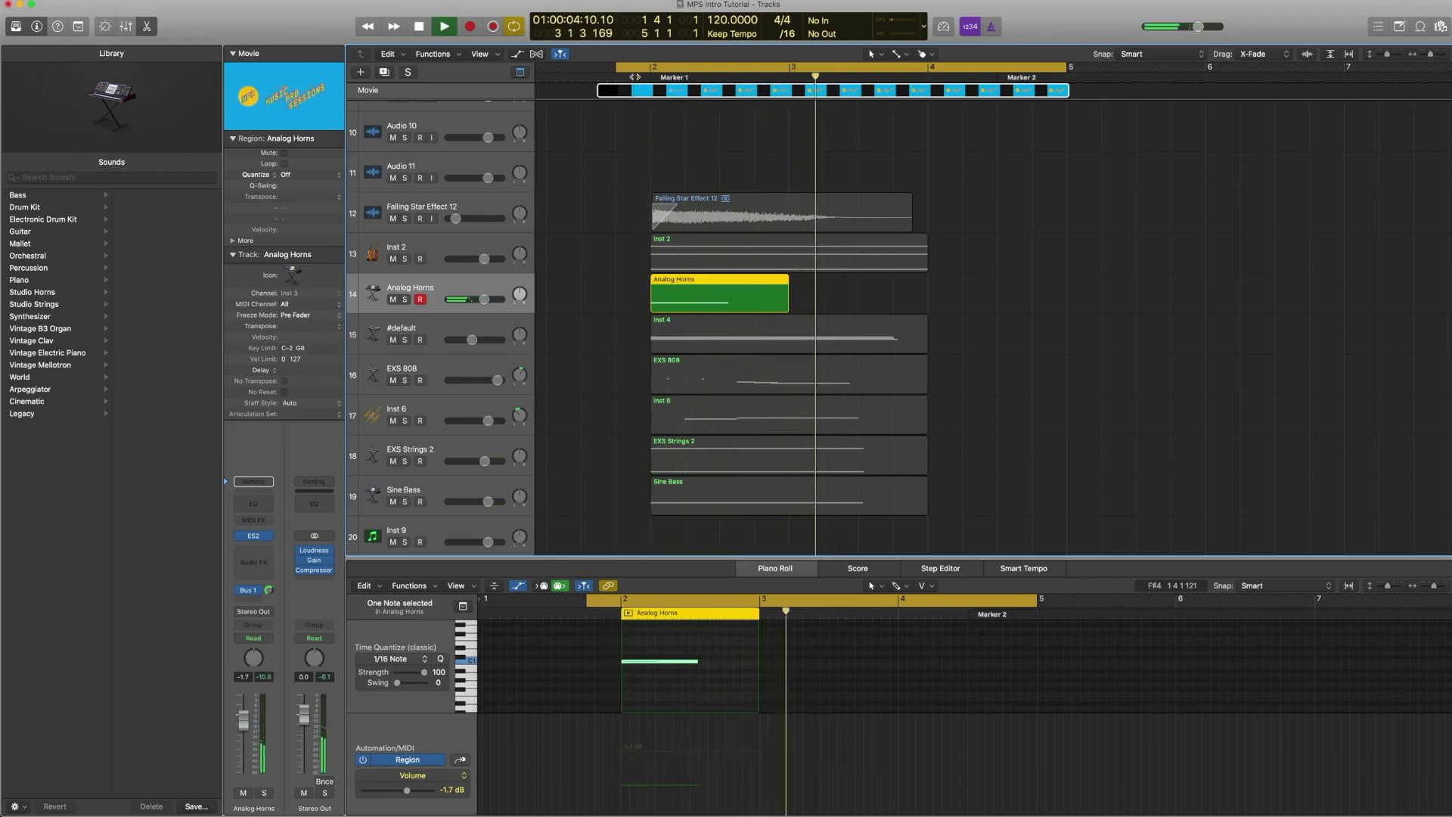
key(space)
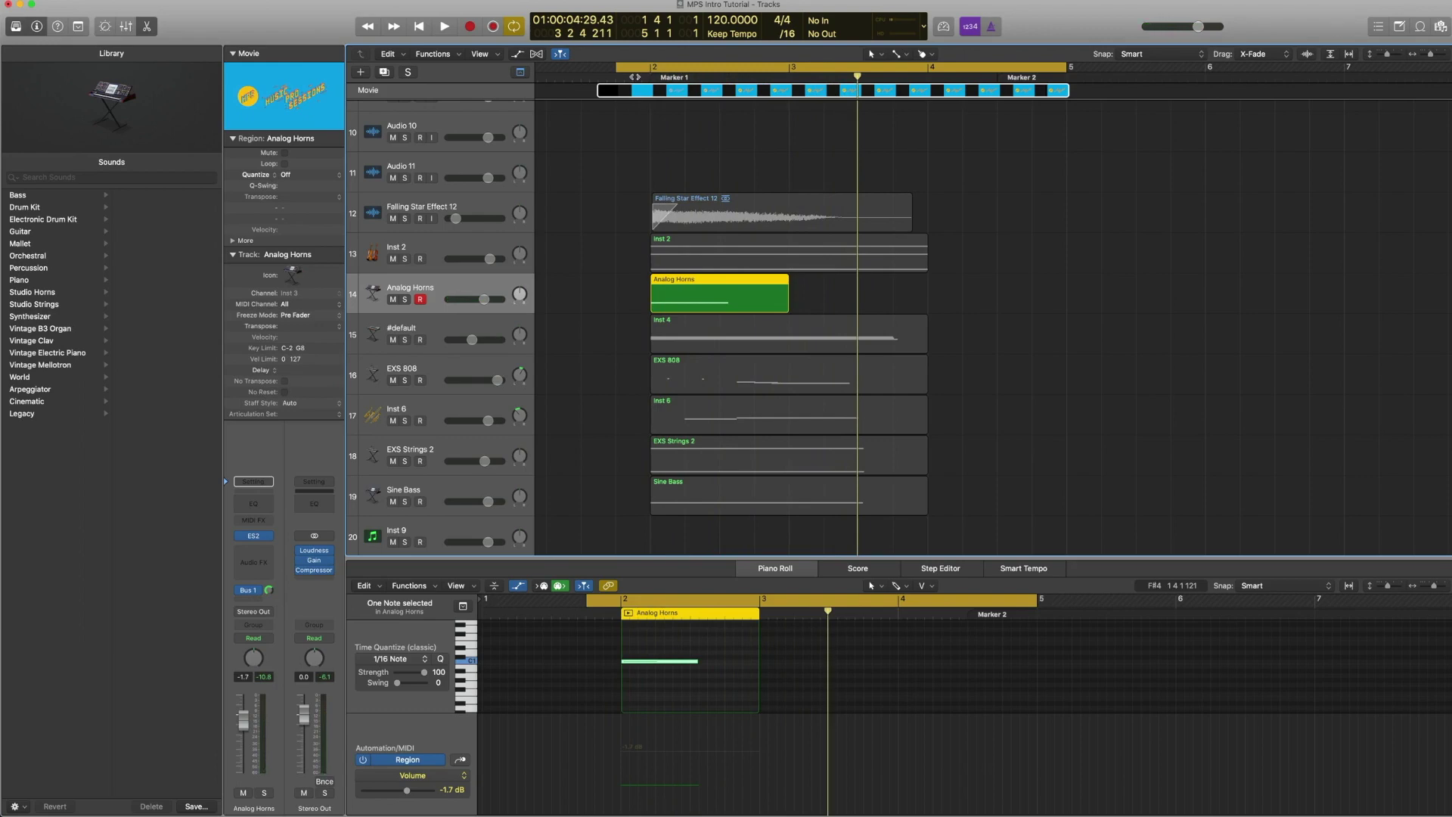
click(245, 590)
click(316, 564)
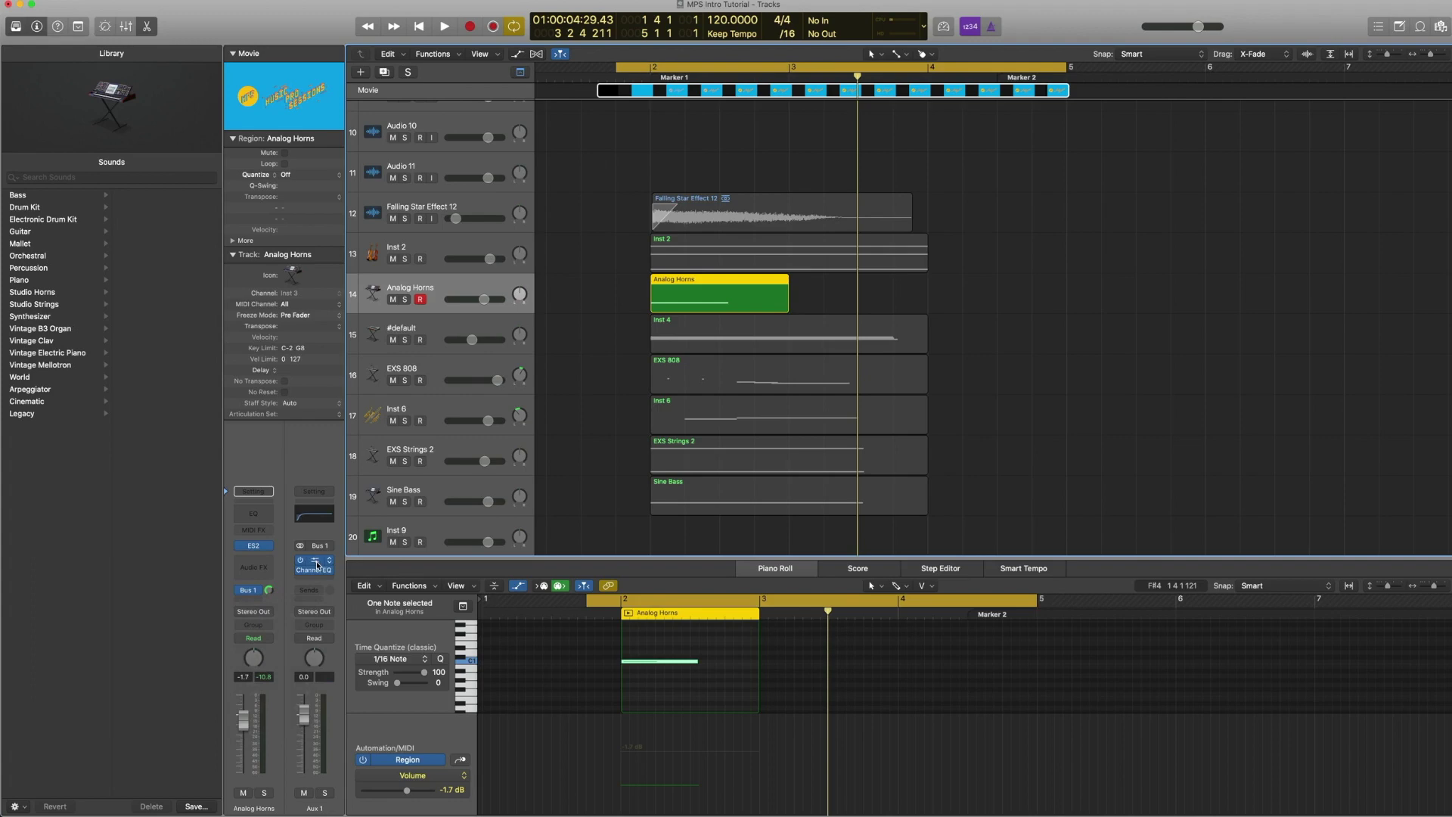
click(316, 564)
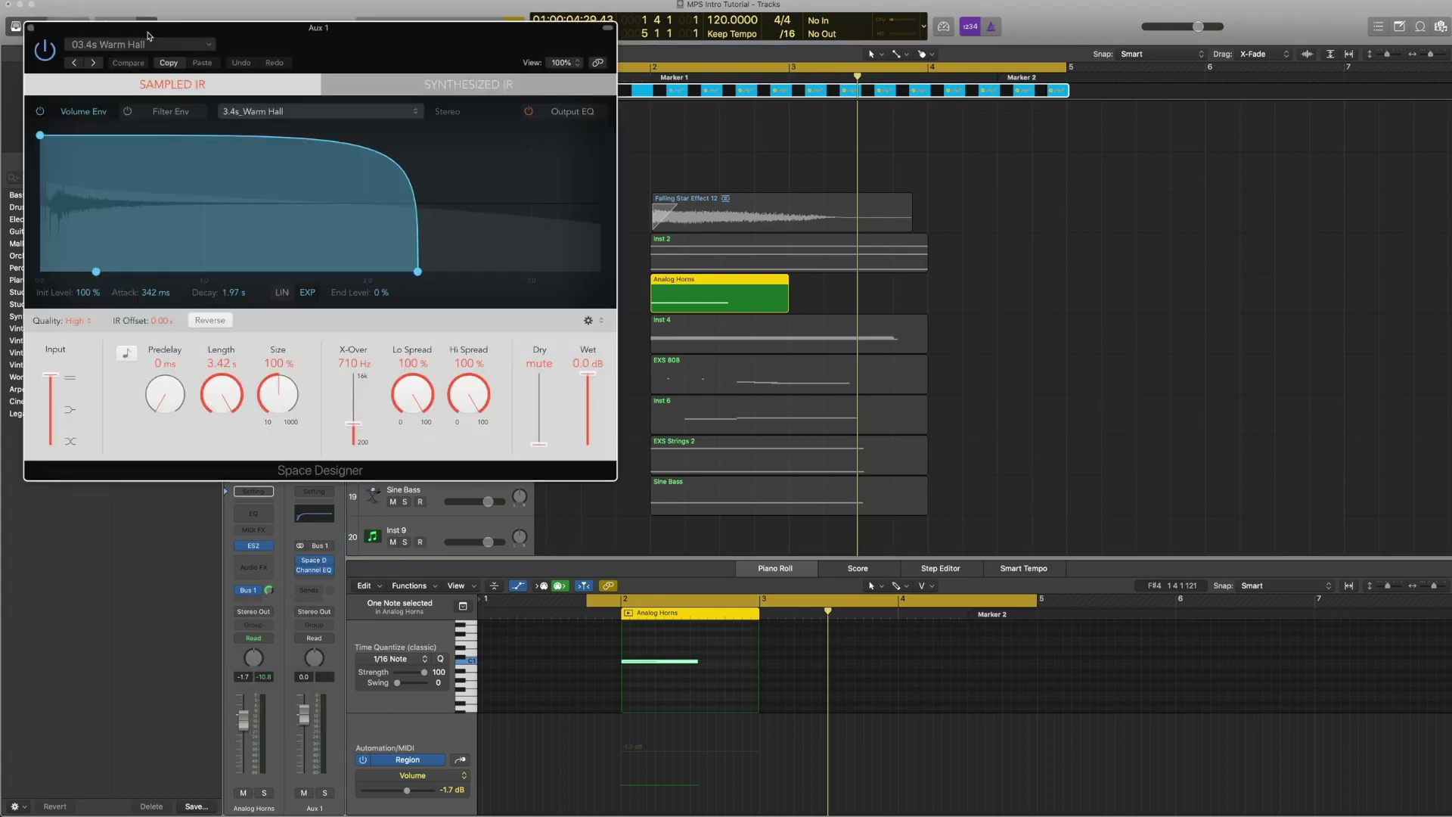
click(30, 28)
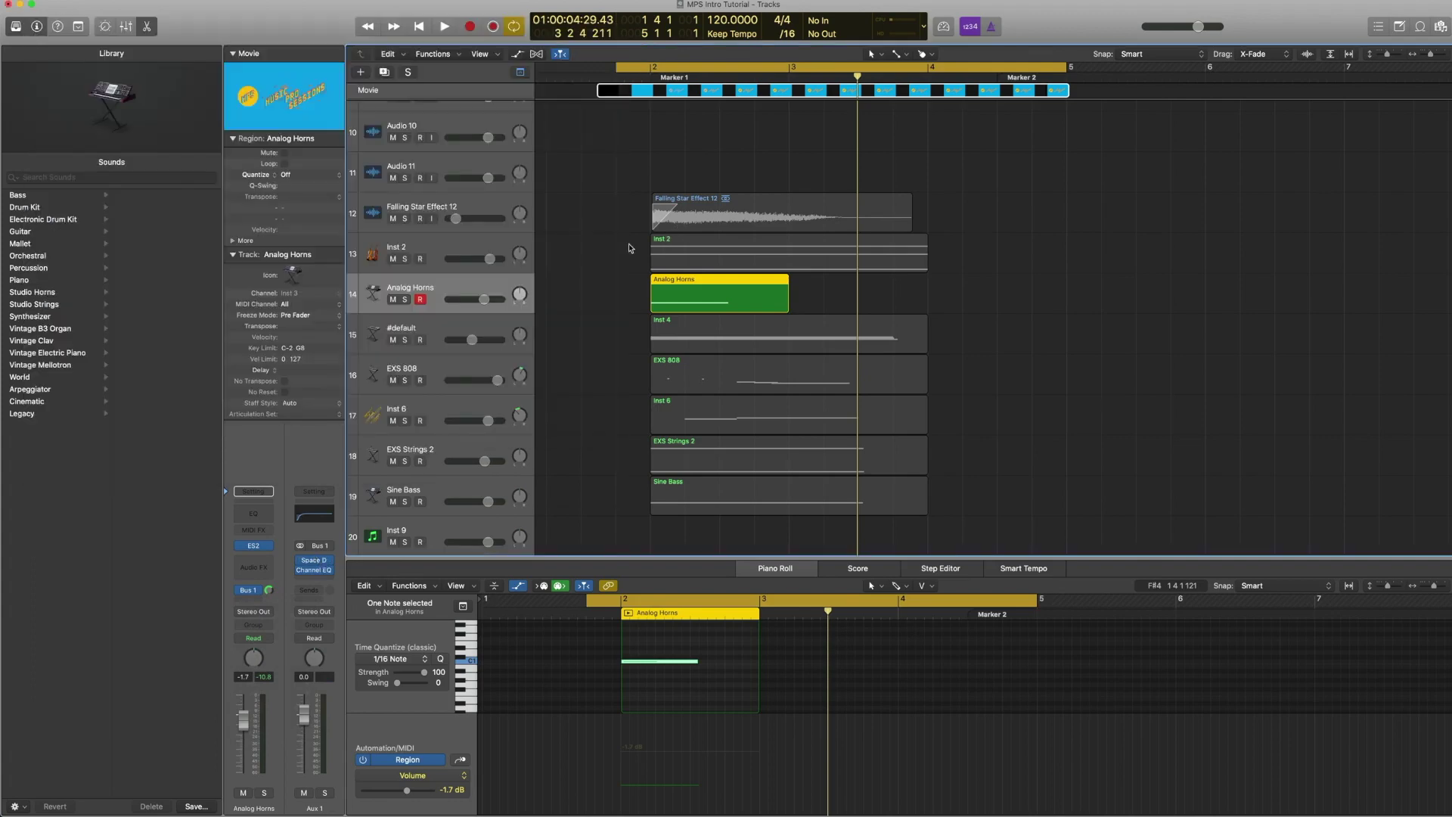
Select the Inst 2 and Analog Horns regions and play them together
drag(632, 244, 696, 298)
key(space)
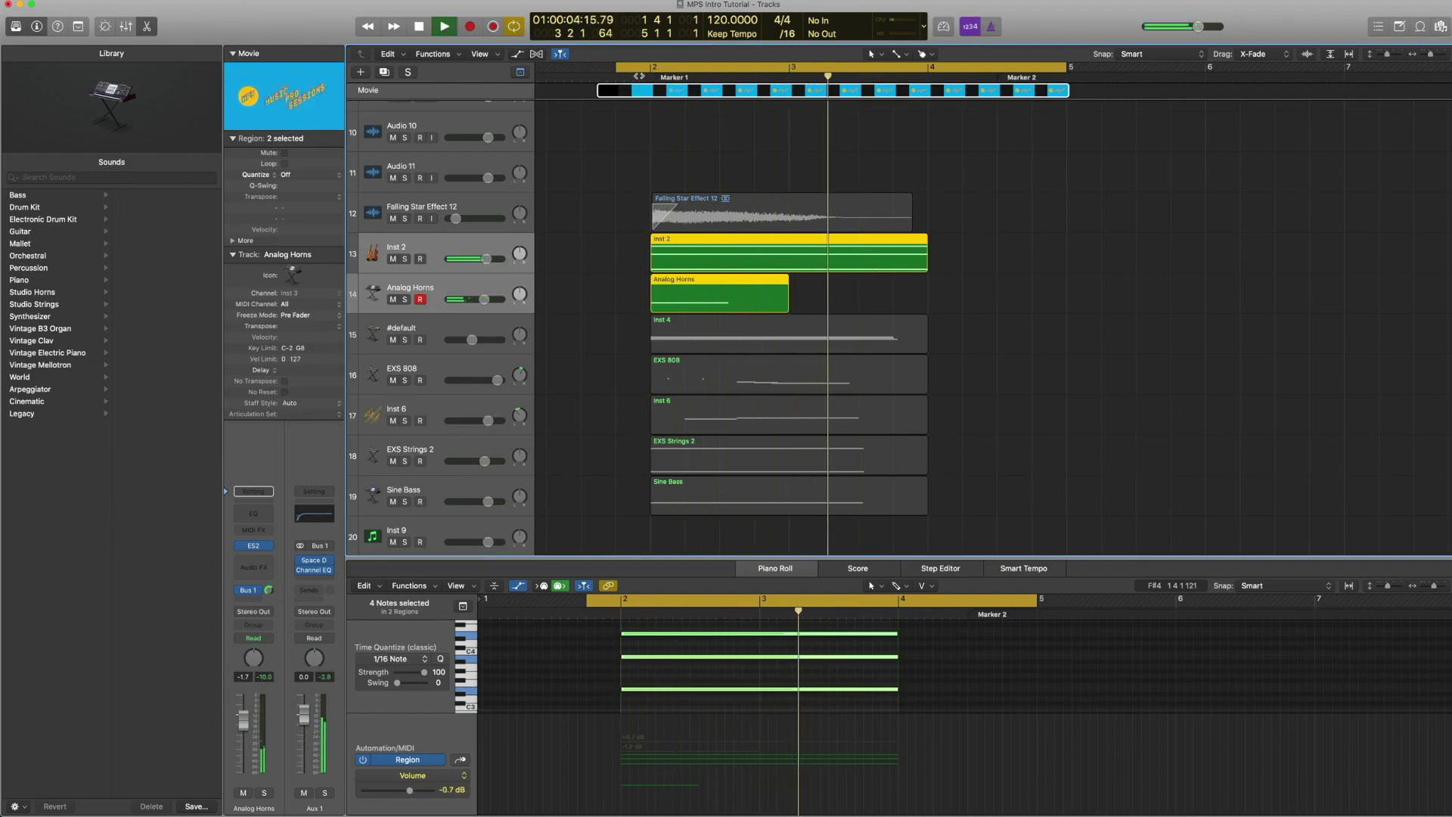
key(space)
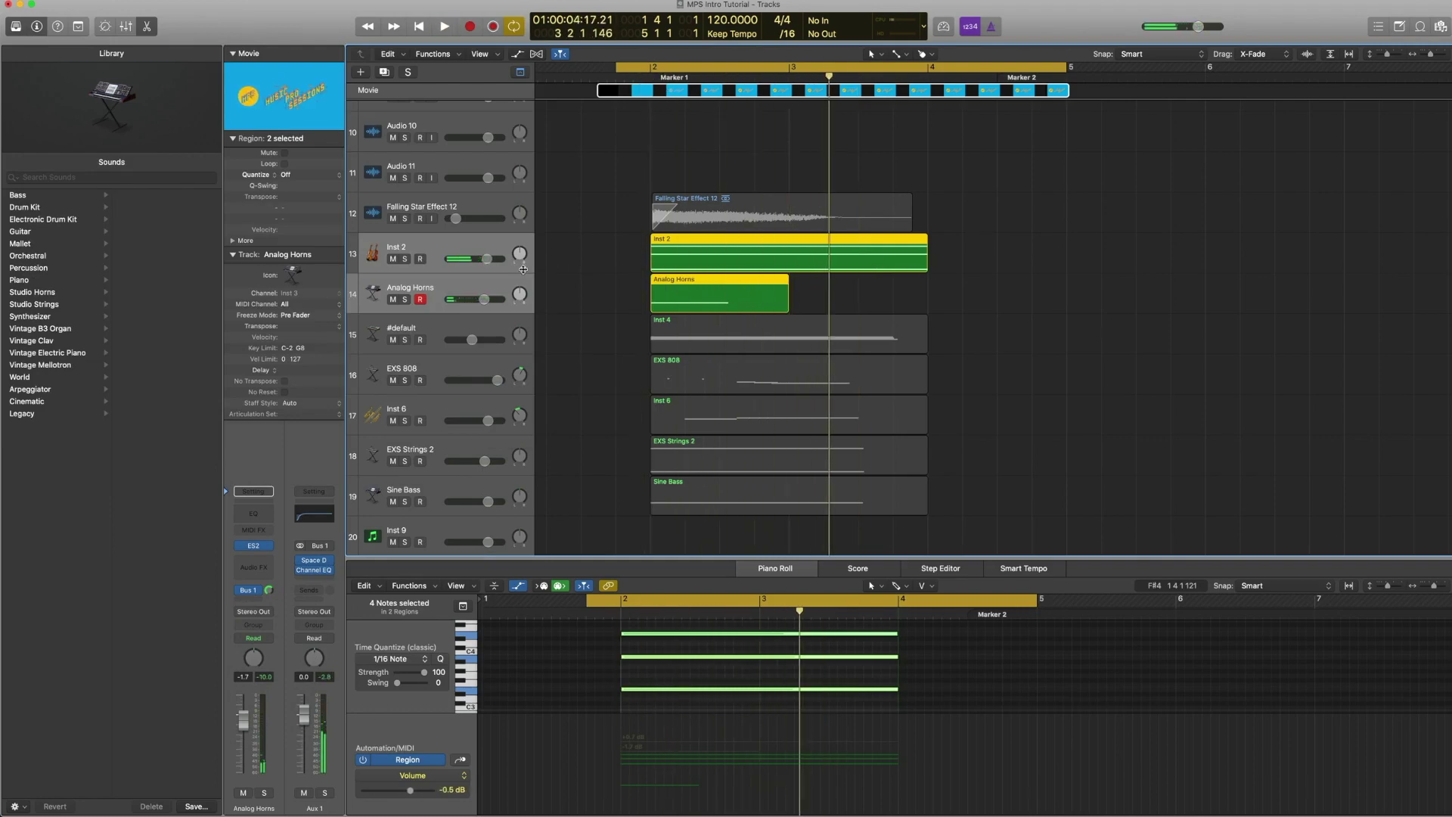
Audition the #default track's Inst 4 C maj7 chord, then open its Alchemy window beside the tracks
click(435, 326)
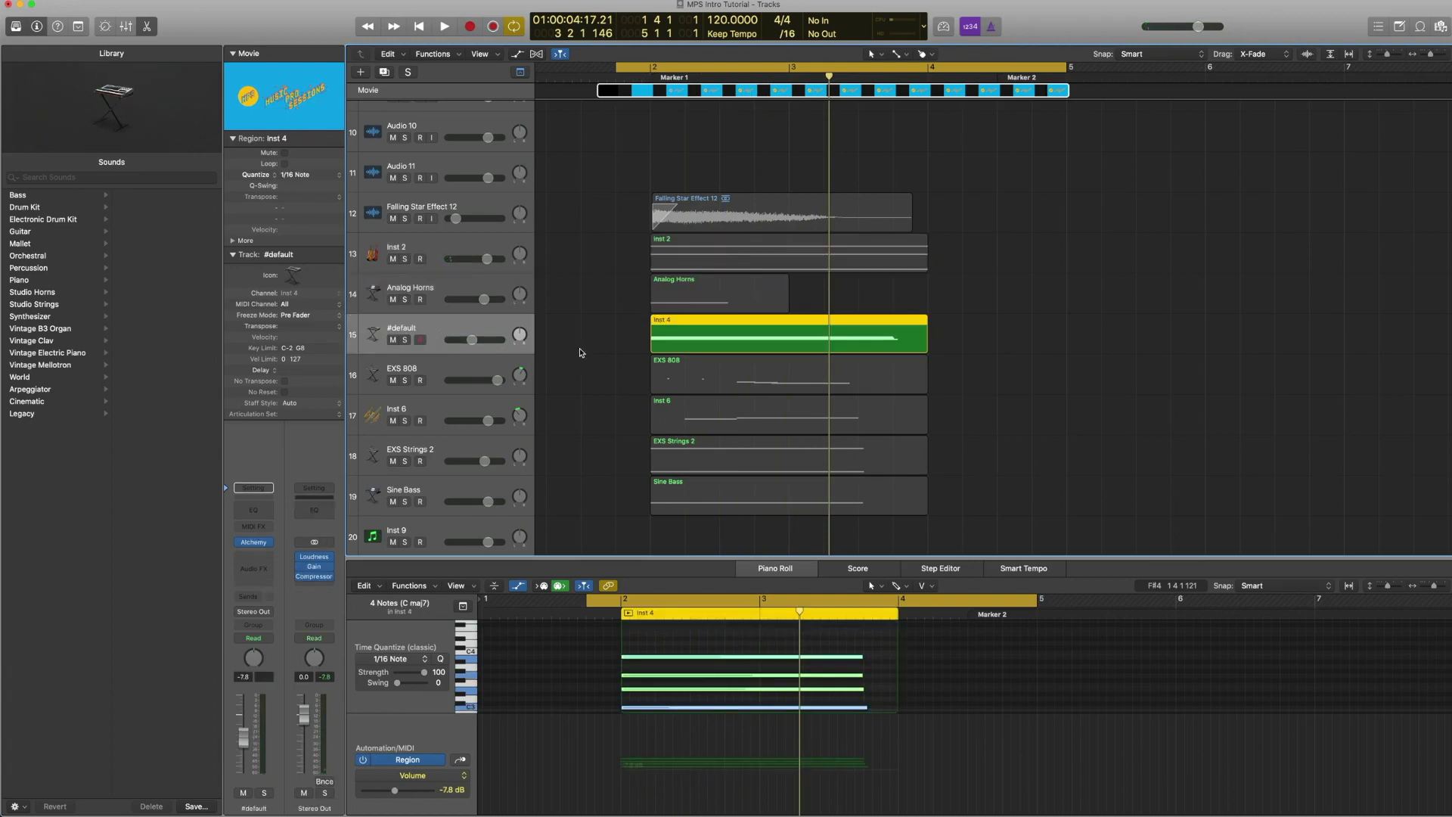
scroll(607, 663, down, 2)
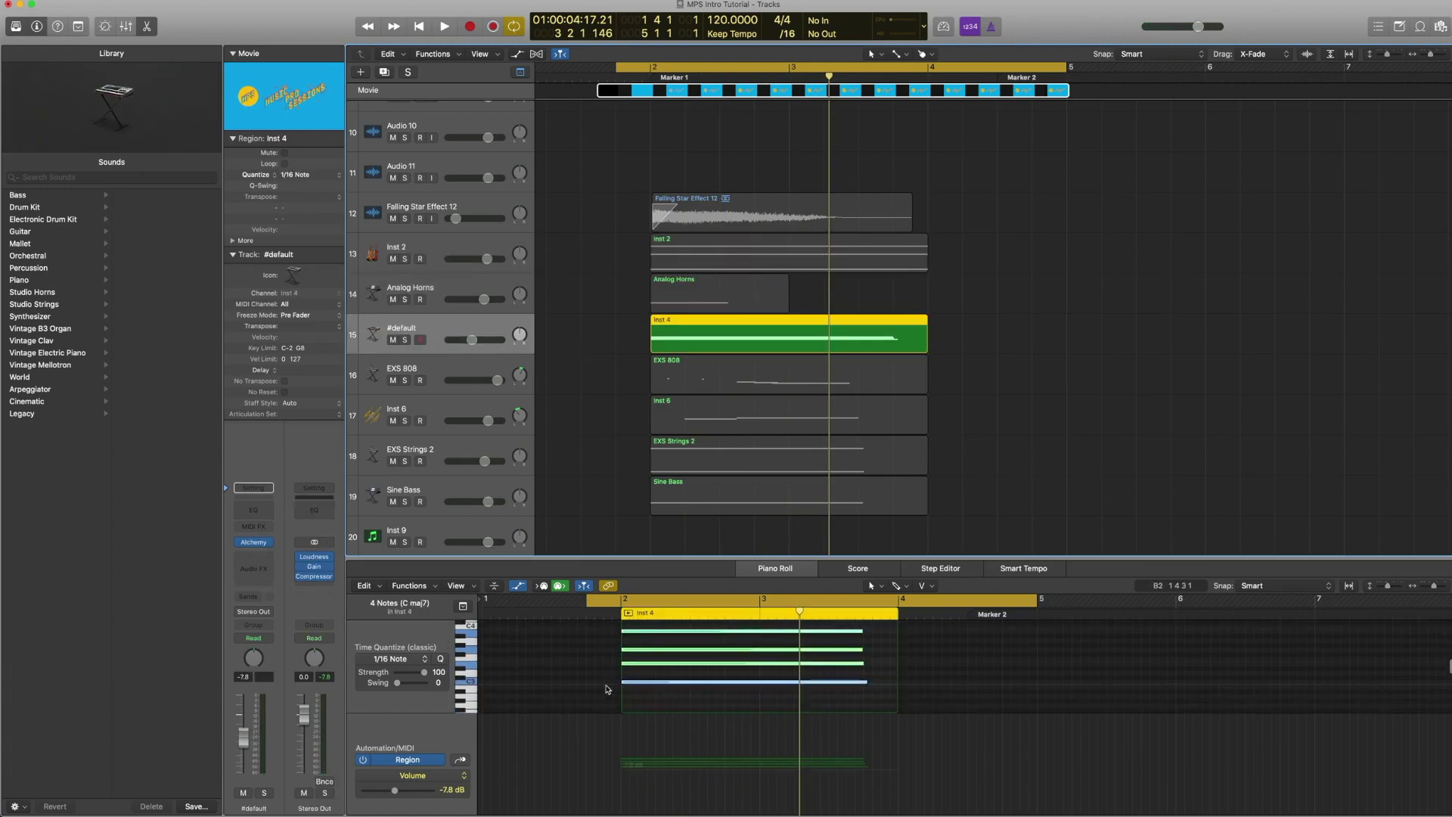
drag(606, 684, 628, 636)
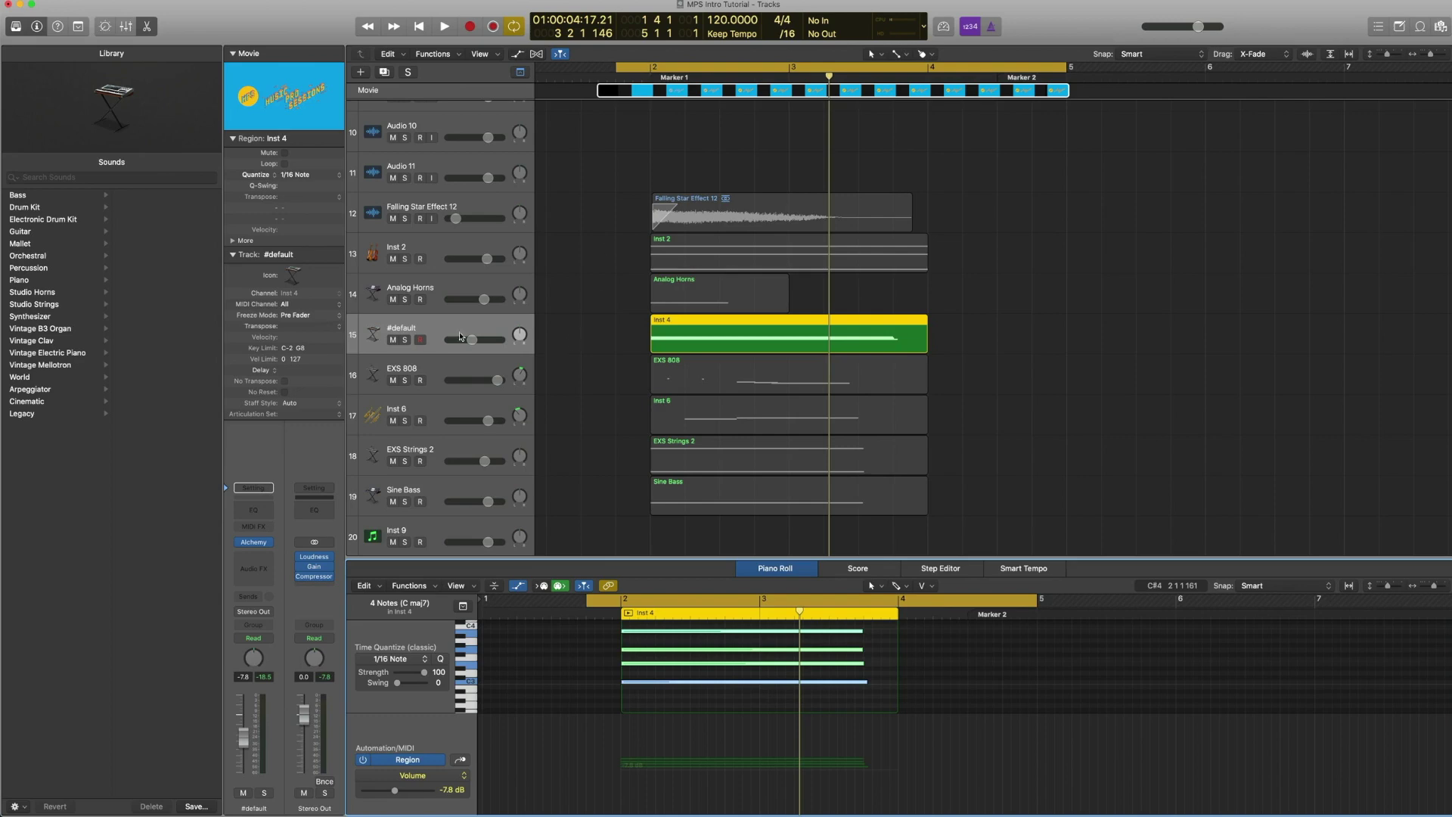
key(space)
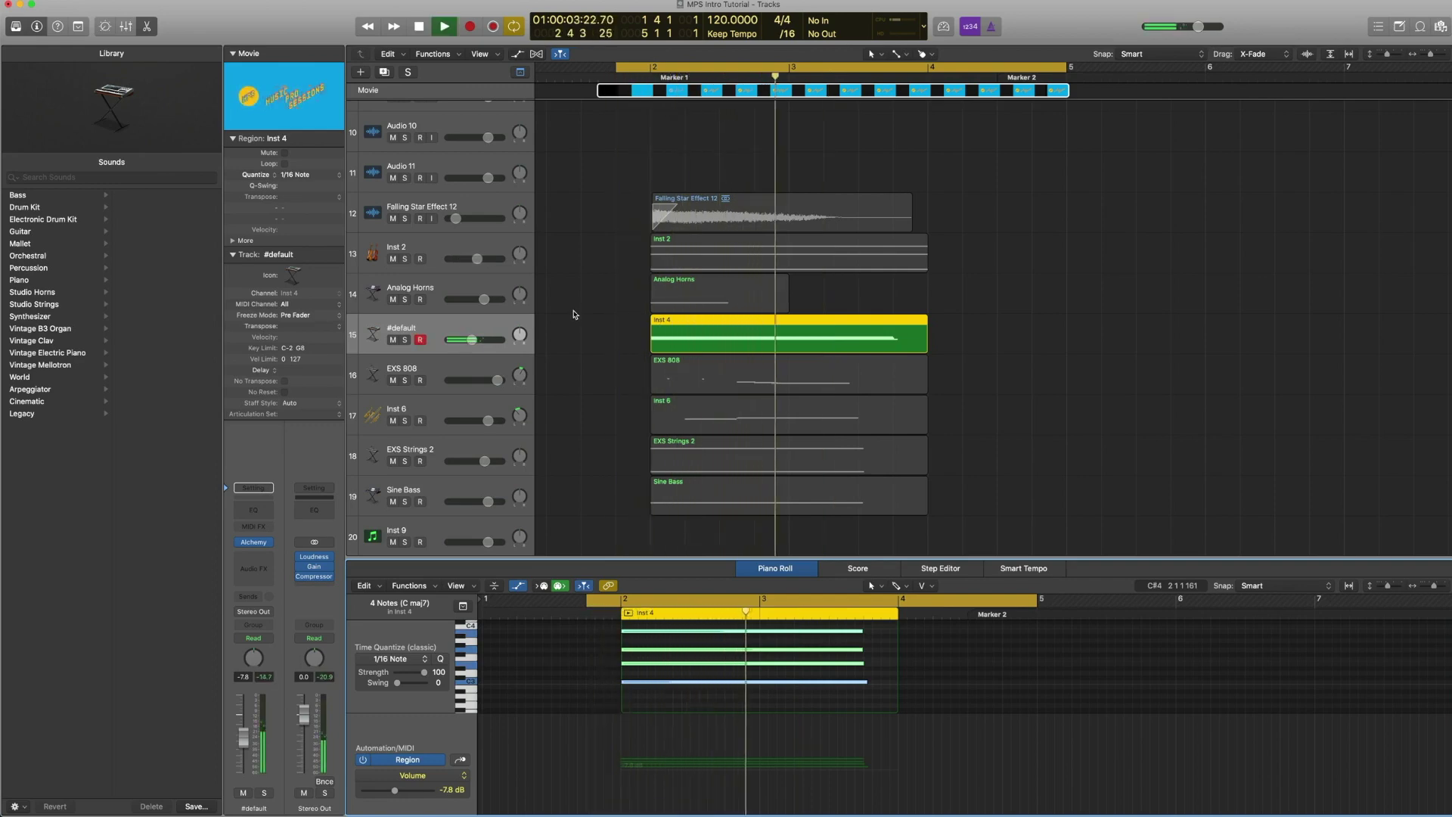
key(space)
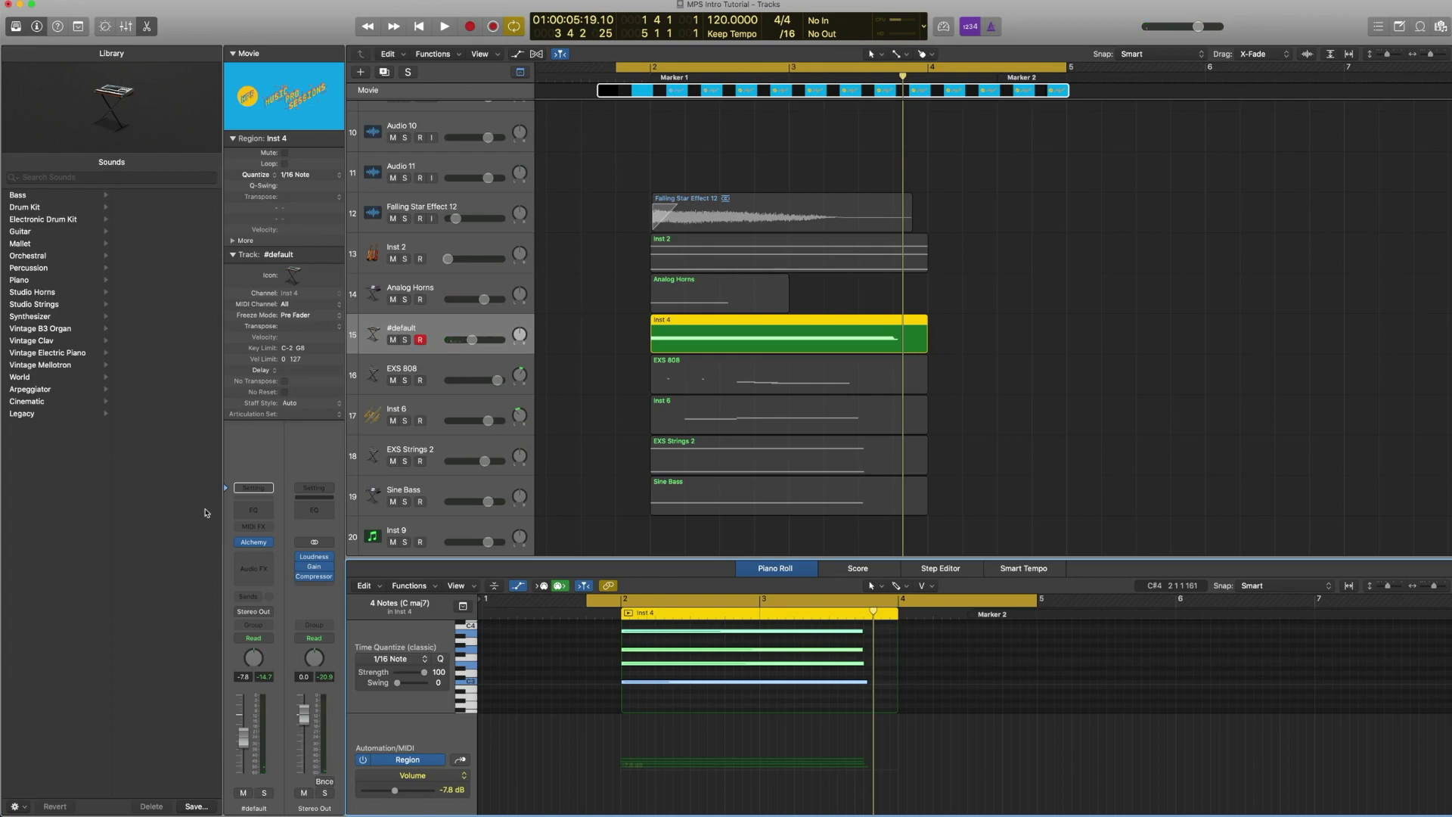
click(255, 546)
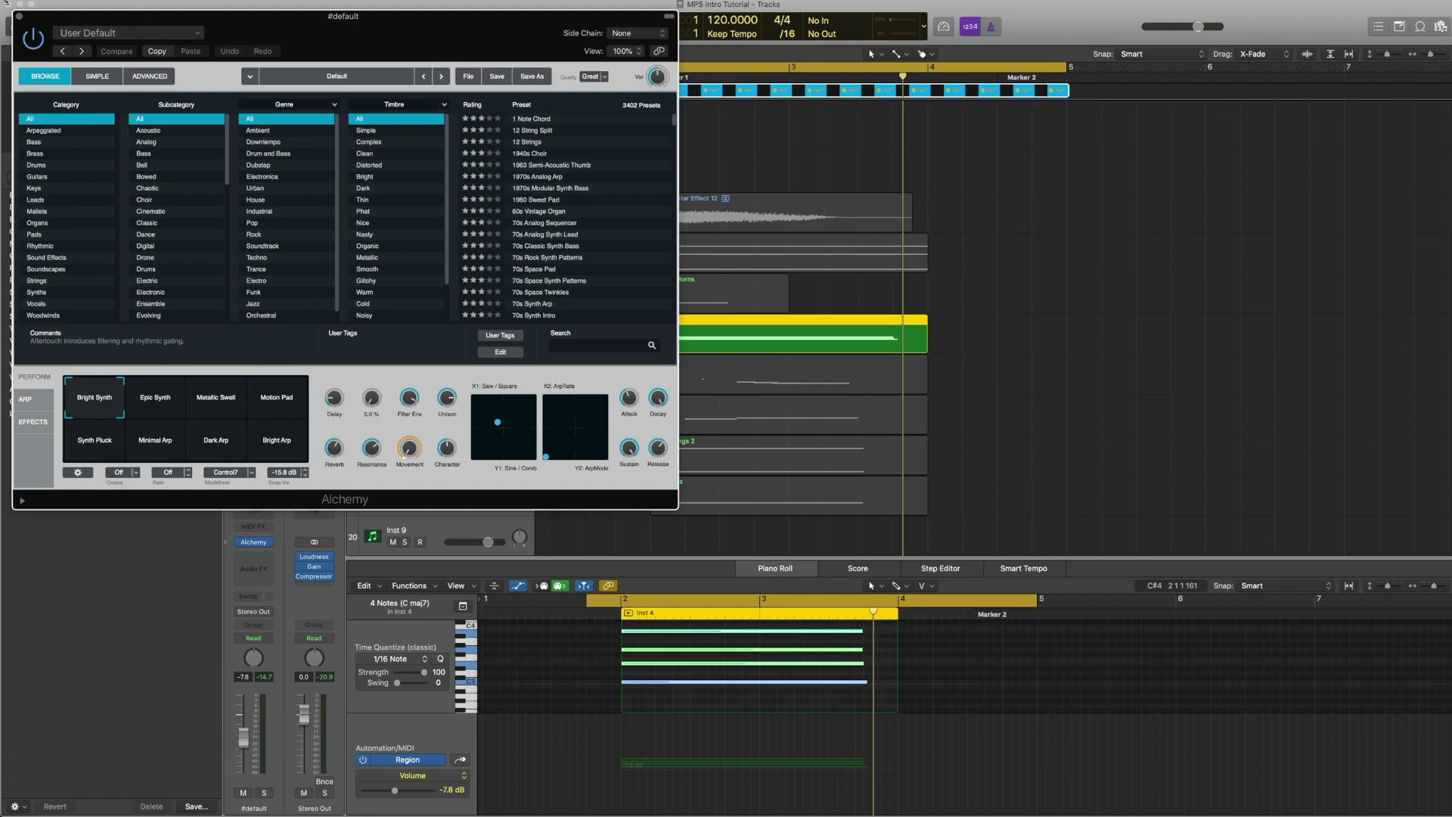
drag(41, 27, 764, 61)
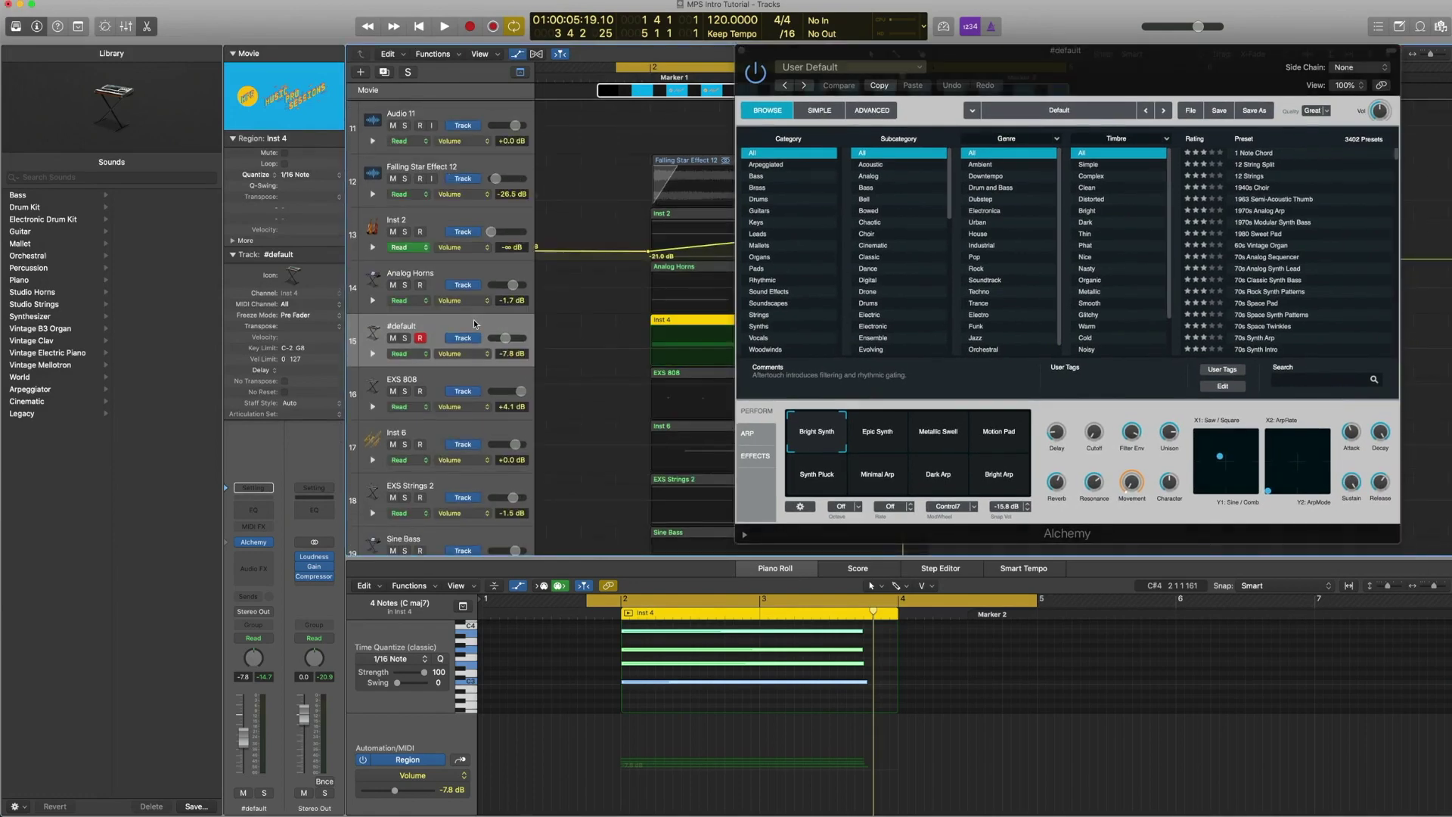
Close Alchemy, play the Inst 2, Analog Horns and Inst 4 regions together twice, then select EXS 808
click(742, 50)
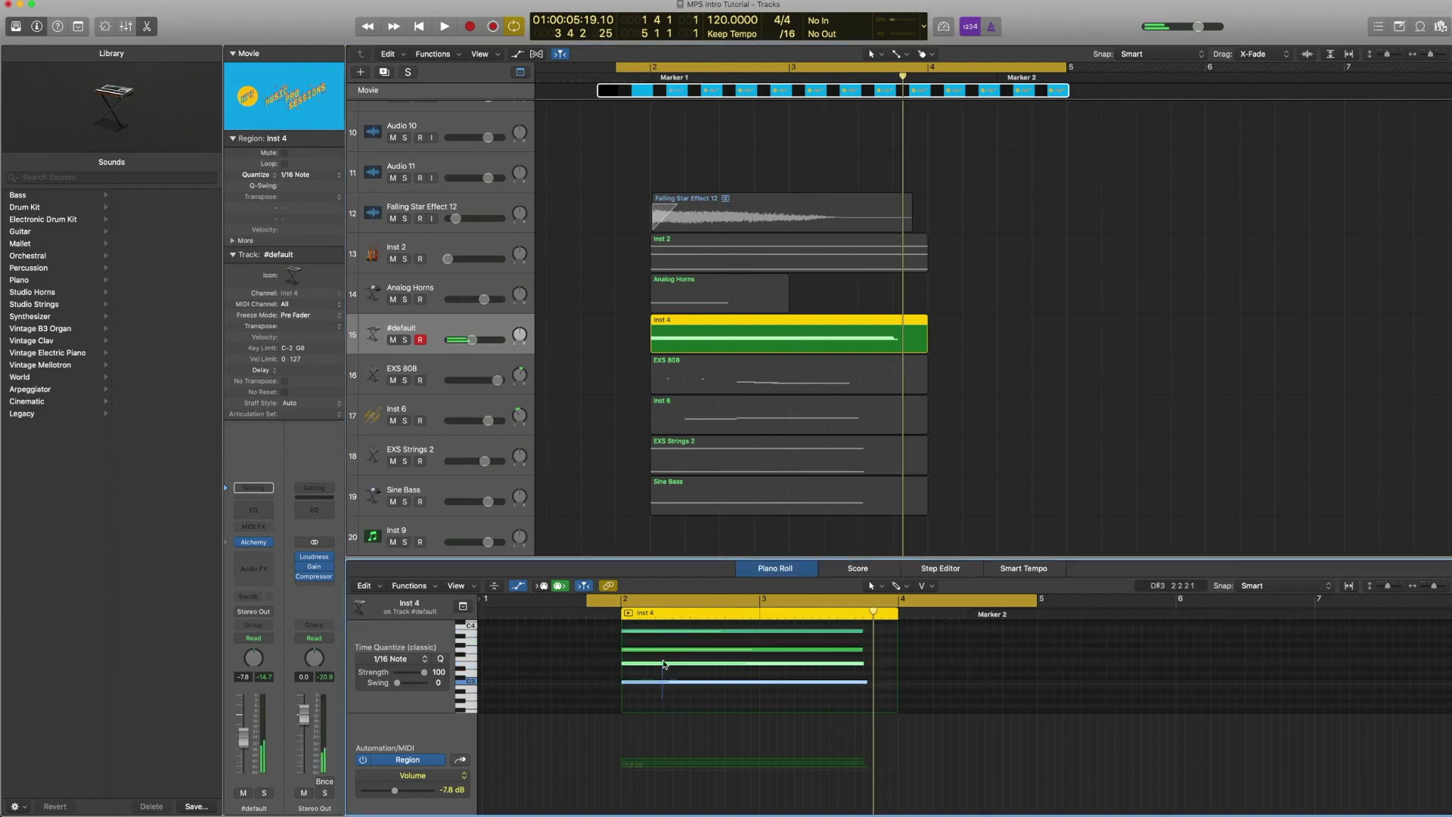
click(660, 625)
drag(976, 333, 787, 261)
double_click(629, 76)
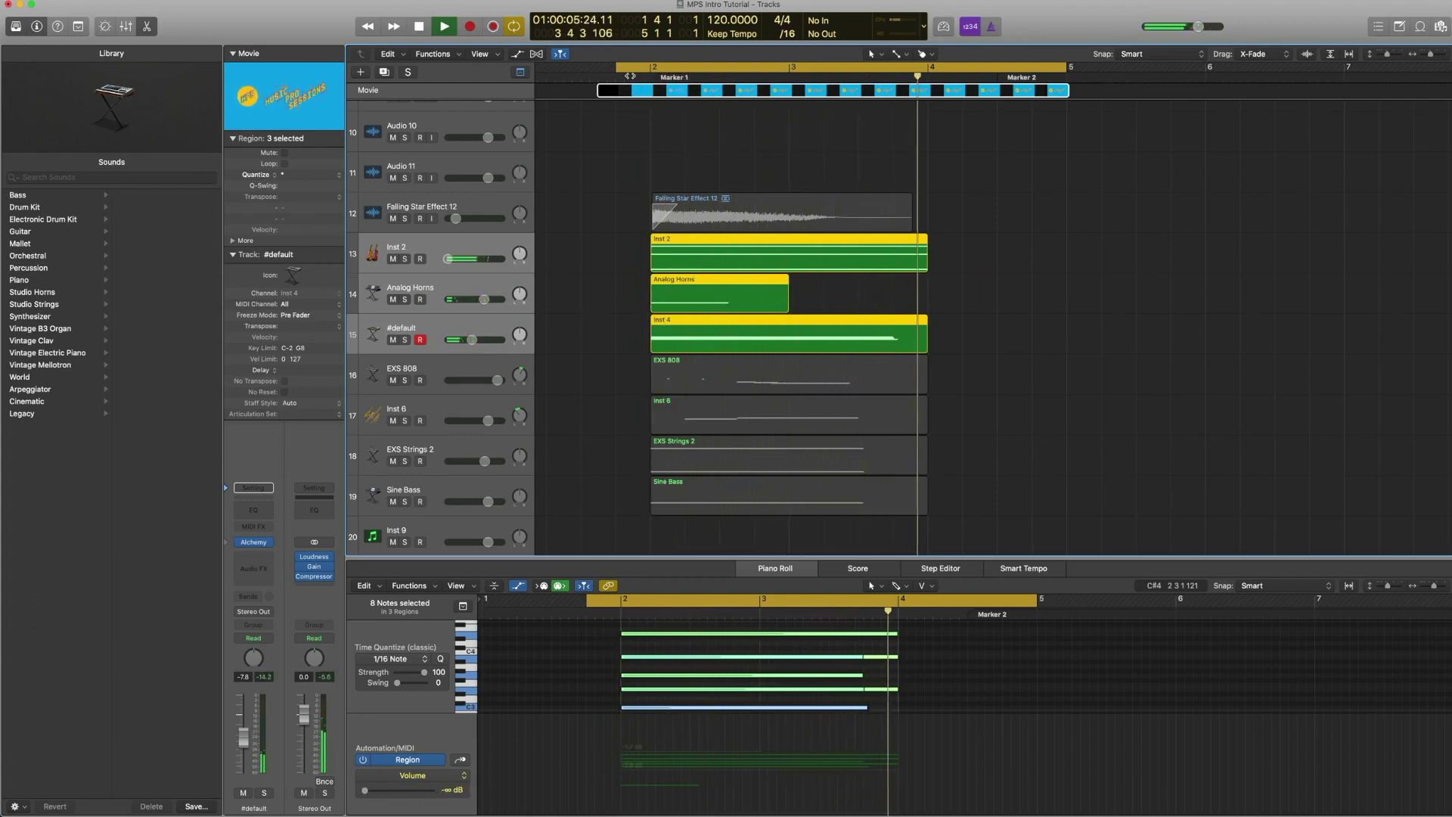
key(space)
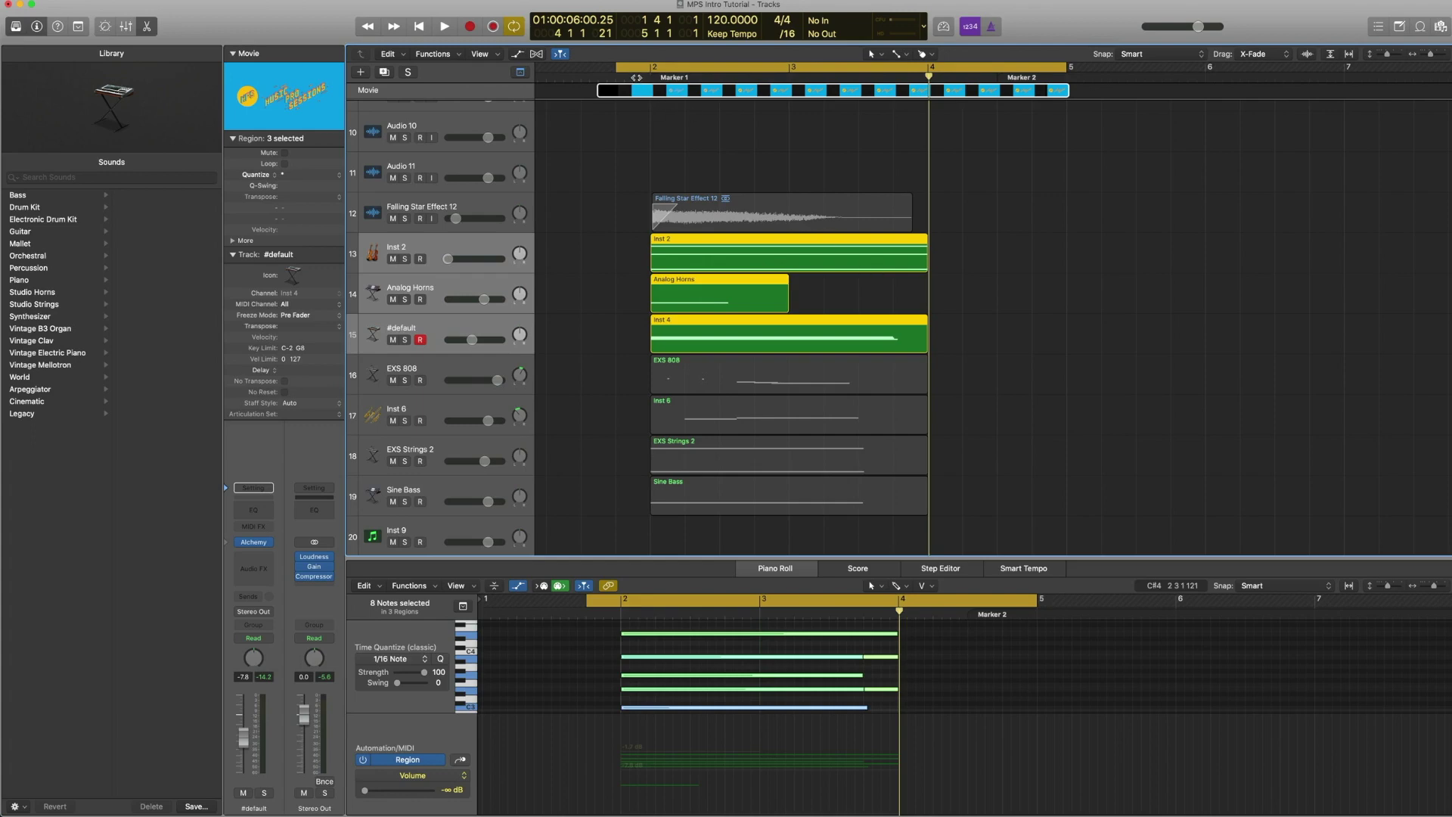
double_click(637, 78)
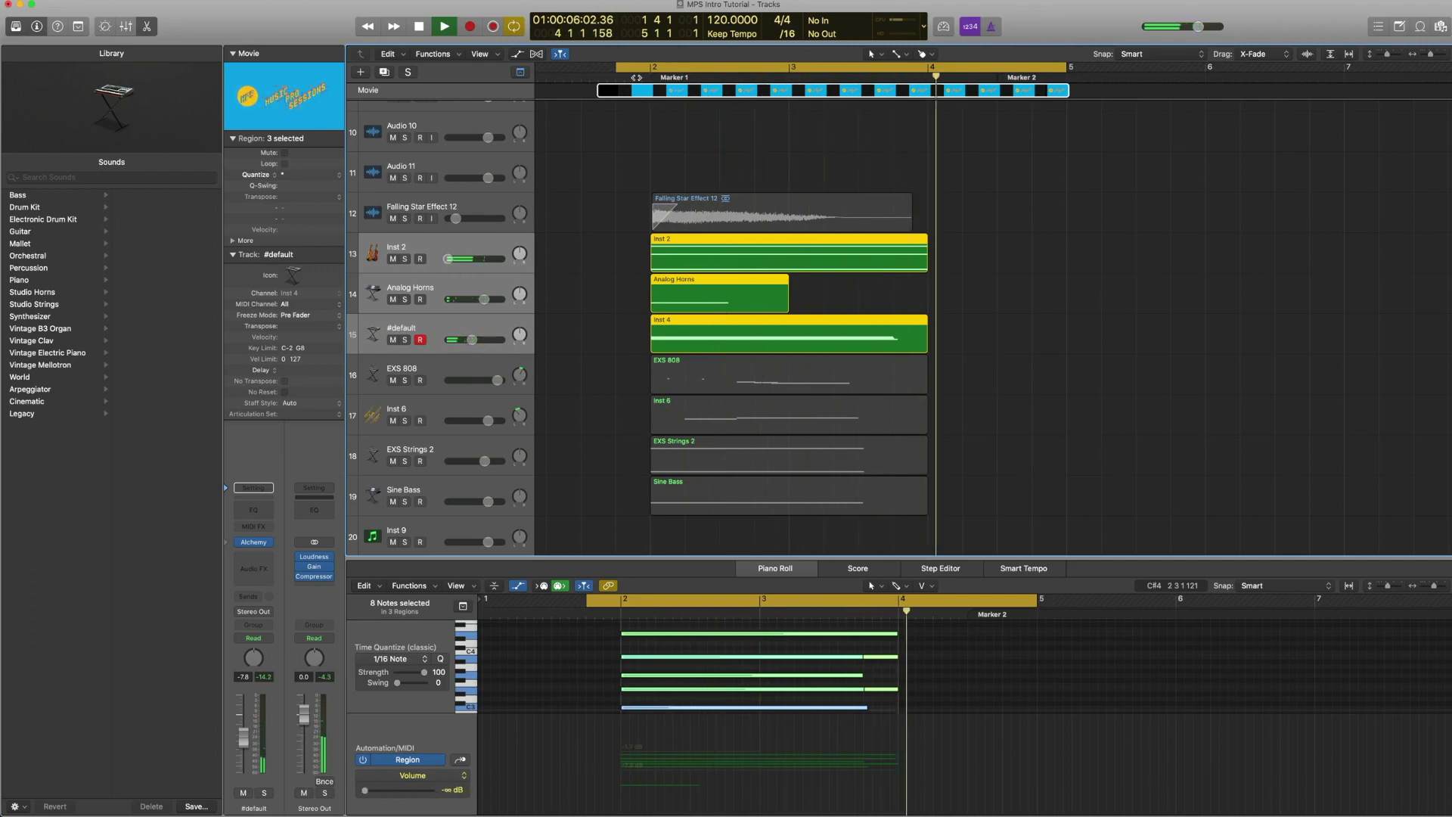
key(space)
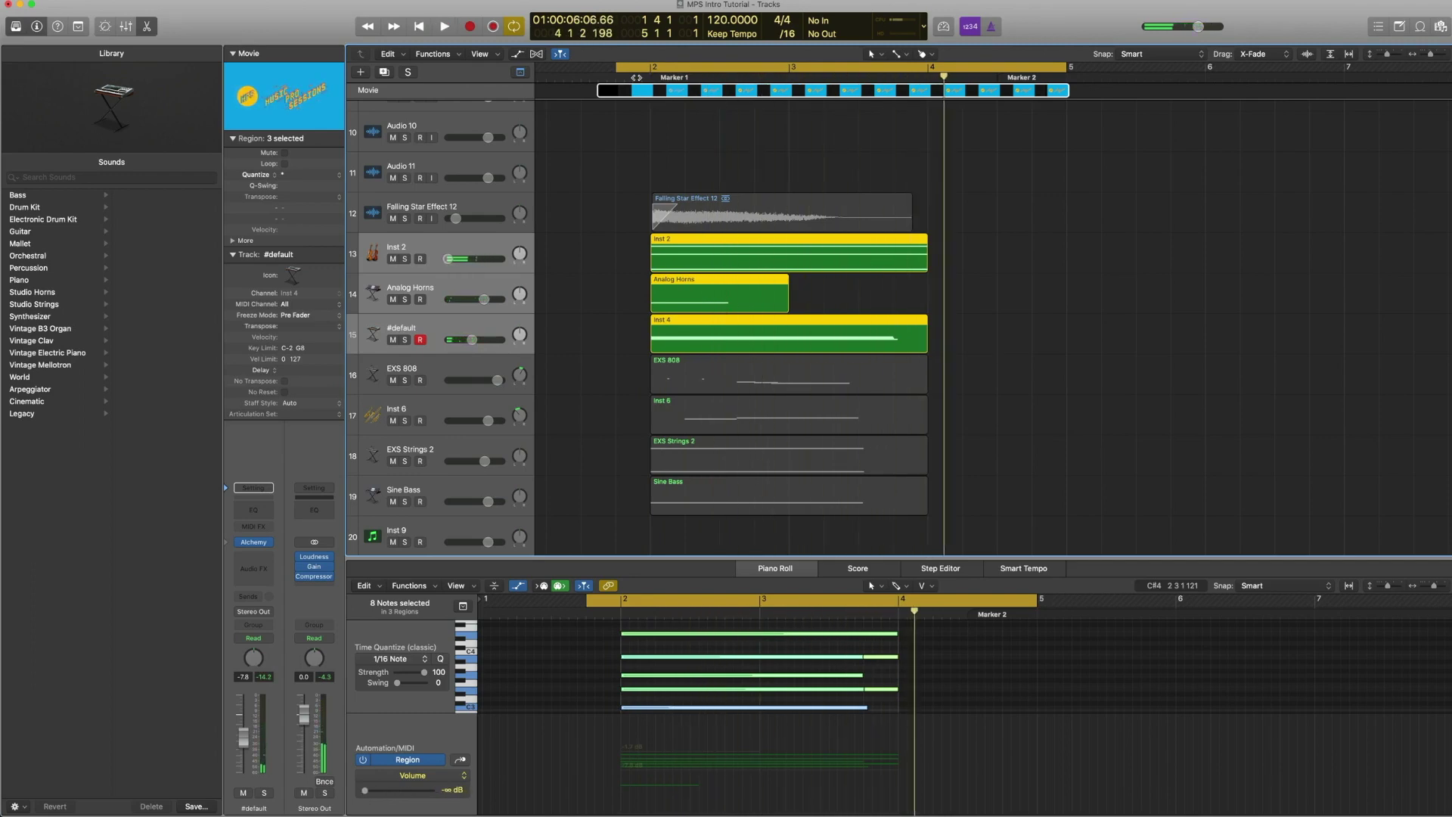
click(432, 367)
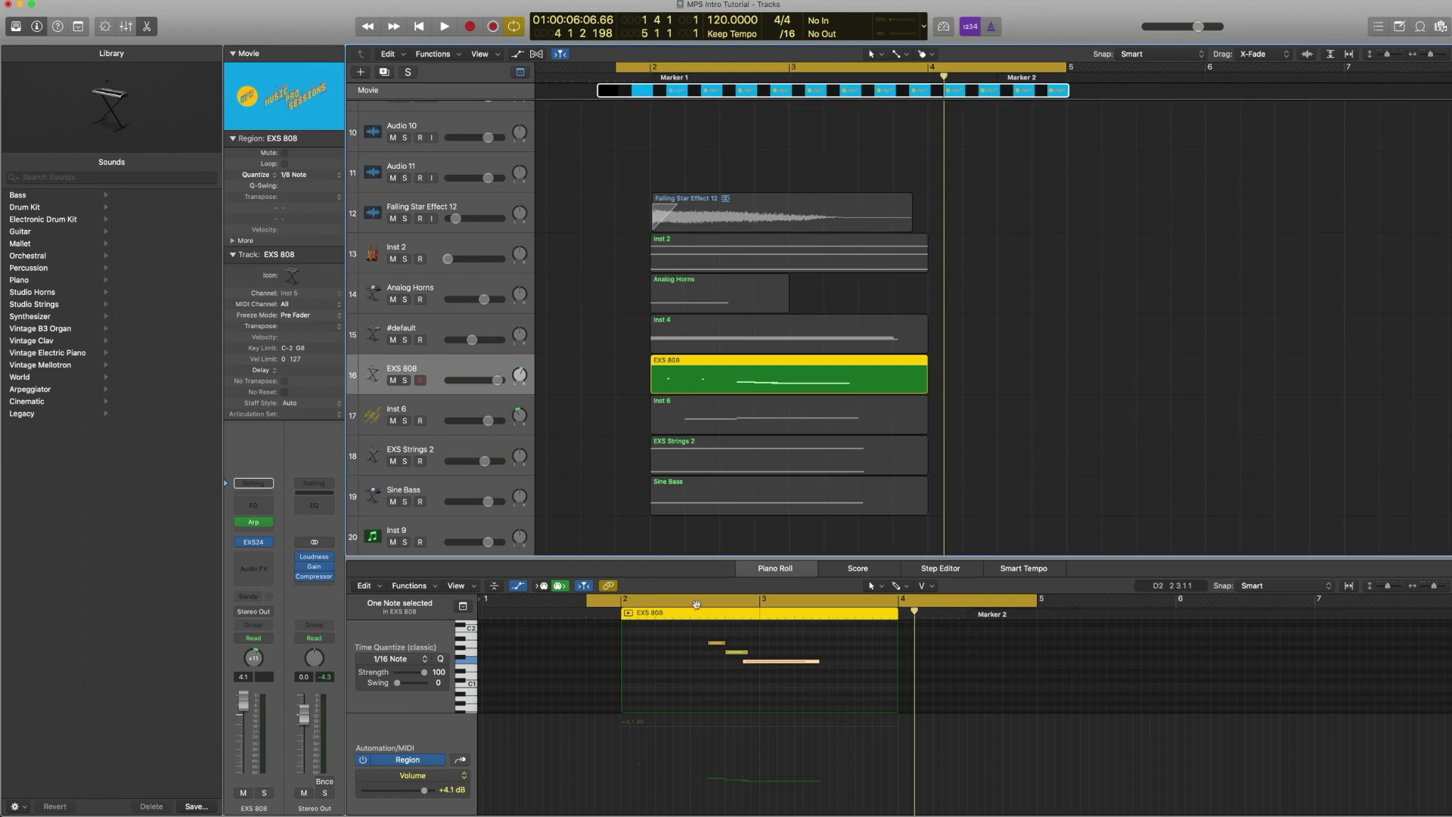
Browse Drums & Percussion > Electronic Drum Kits for EXS 808 and open its Arpeggiator
scroll(658, 670, up, 5)
scroll(658, 669, down, 5)
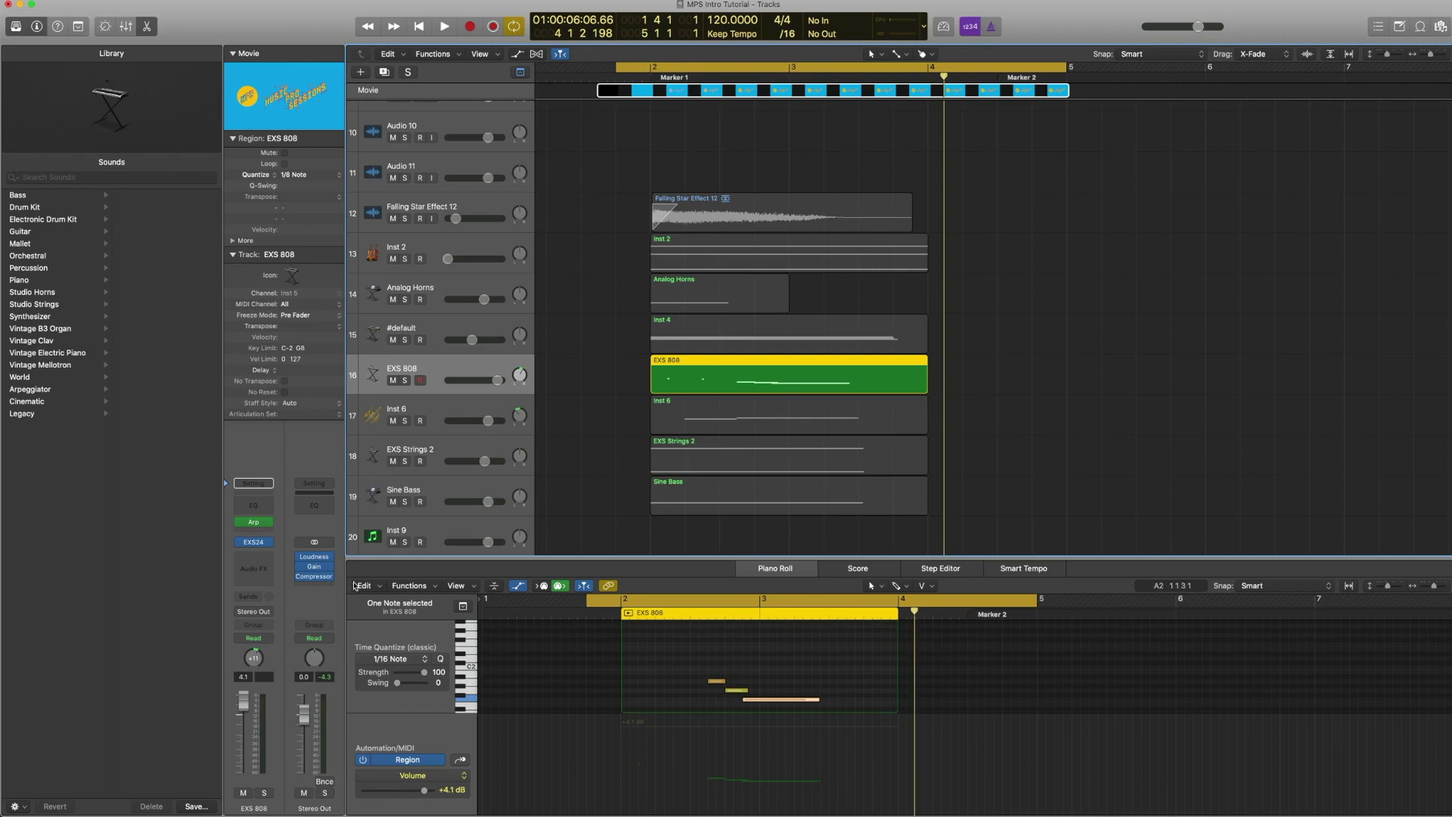
click(230, 543)
click(63, 223)
click(163, 207)
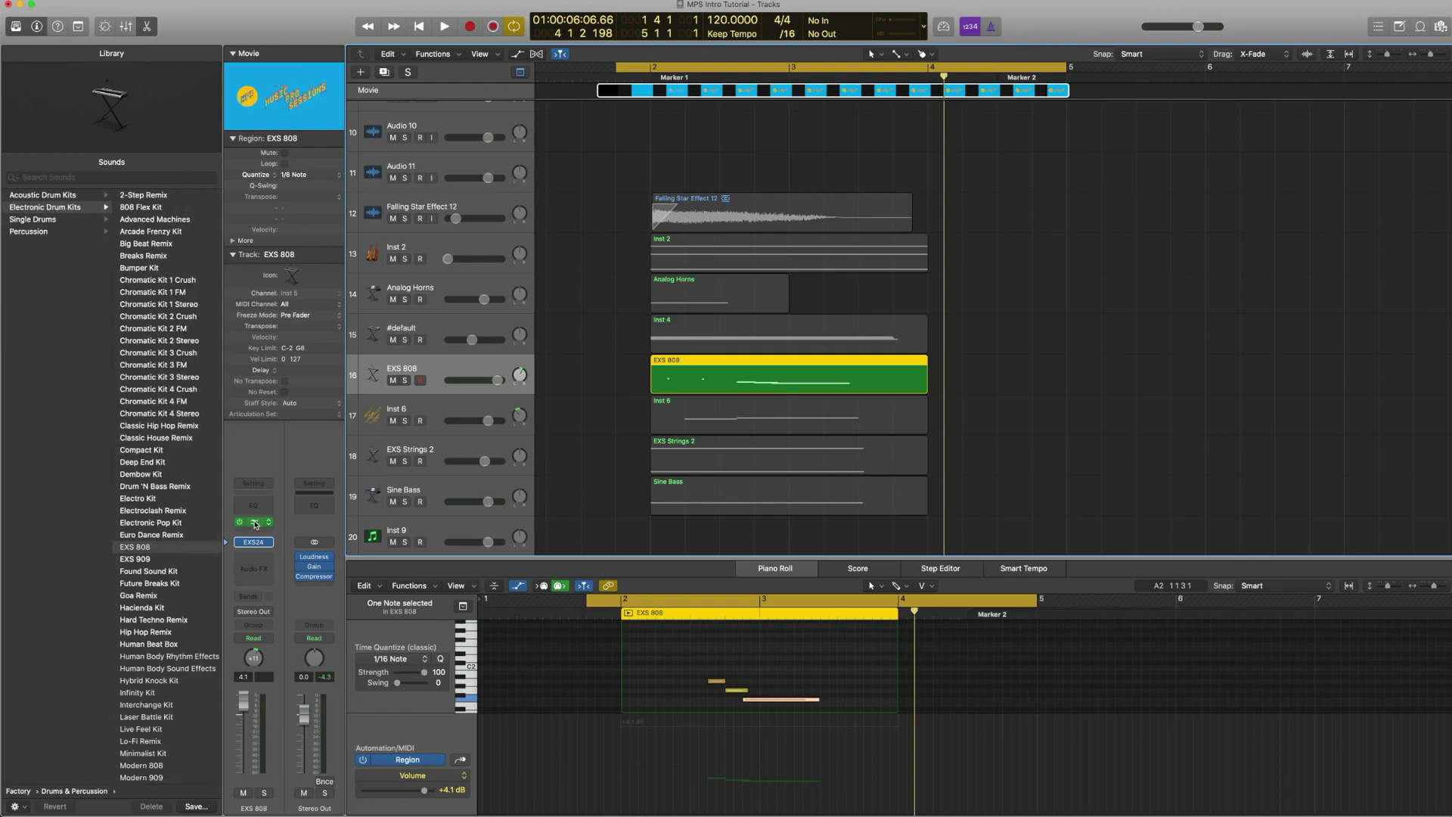
click(255, 522)
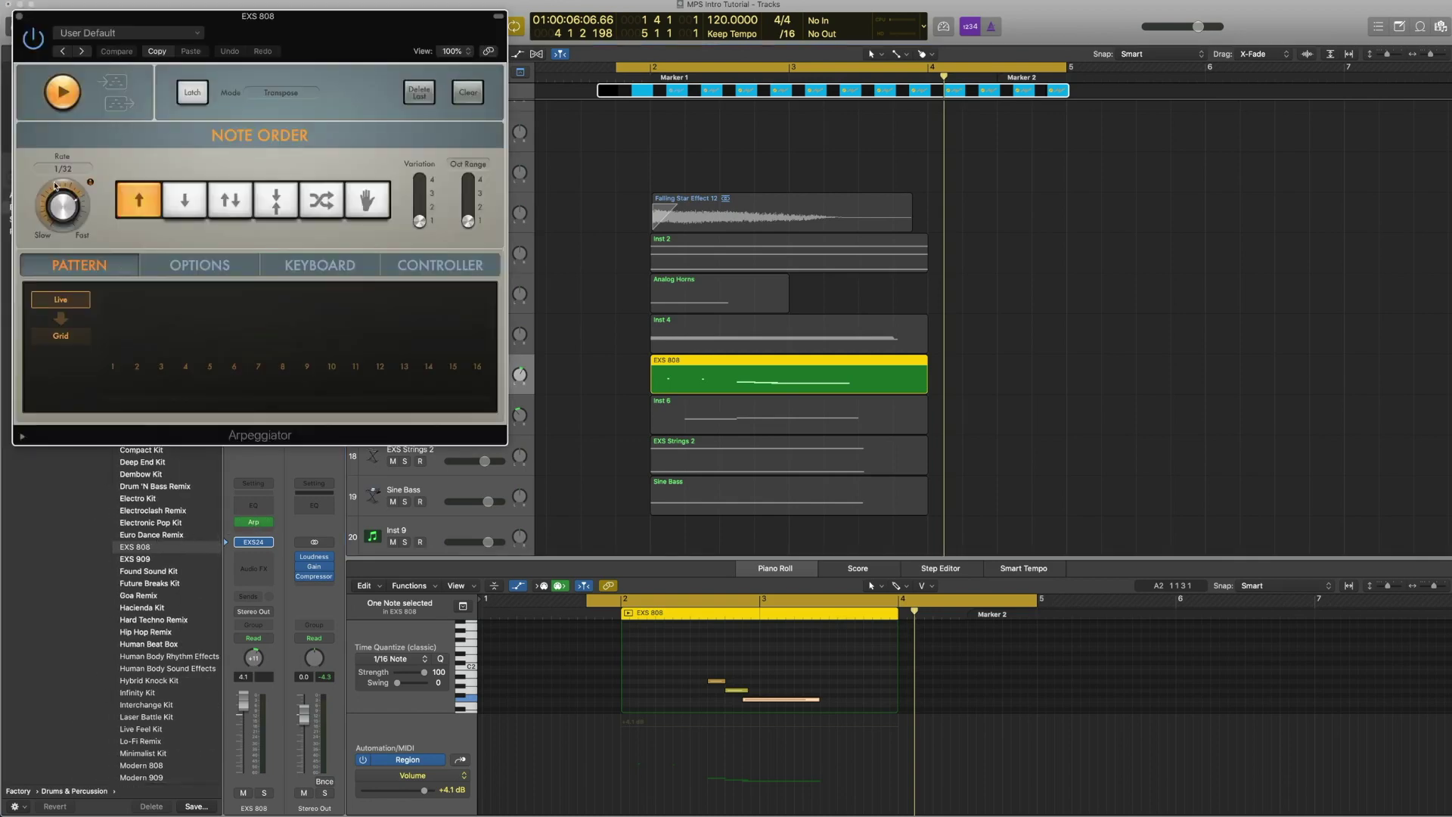
Preview the long F1 and short A1 notes, then play the EXS 808 part from bar 2
click(775, 701)
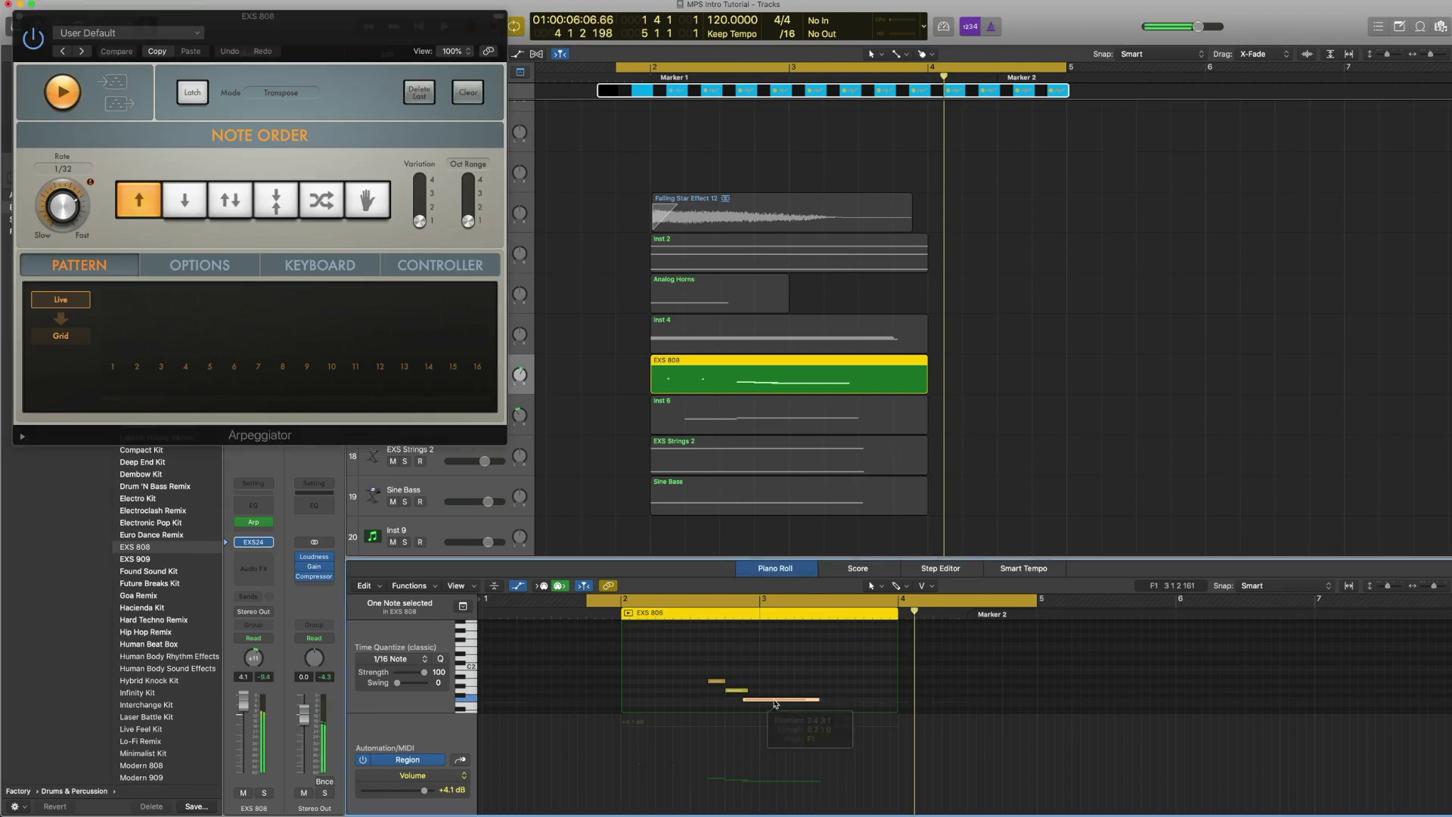
click(717, 683)
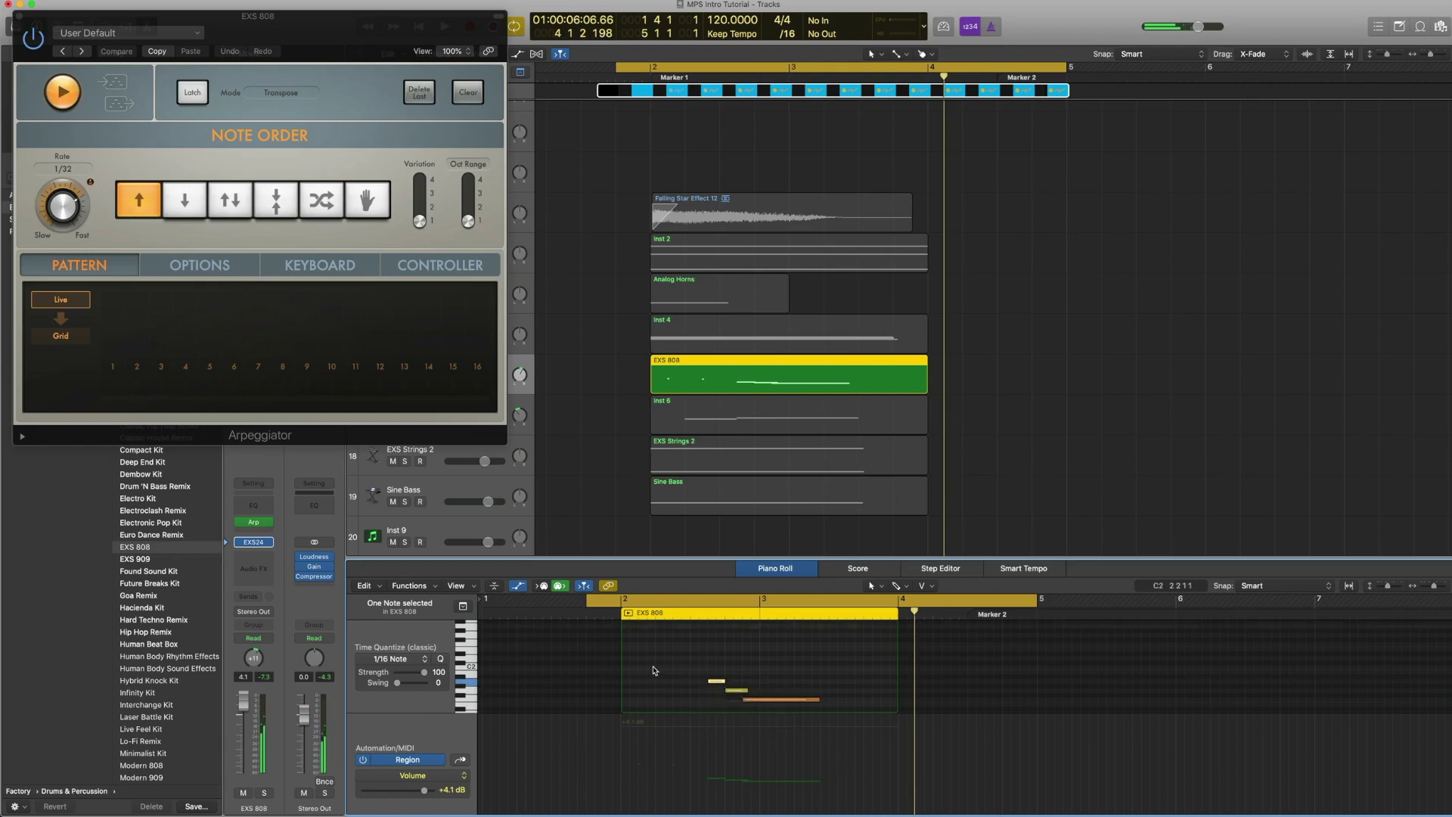
scroll(643, 662, up, 3)
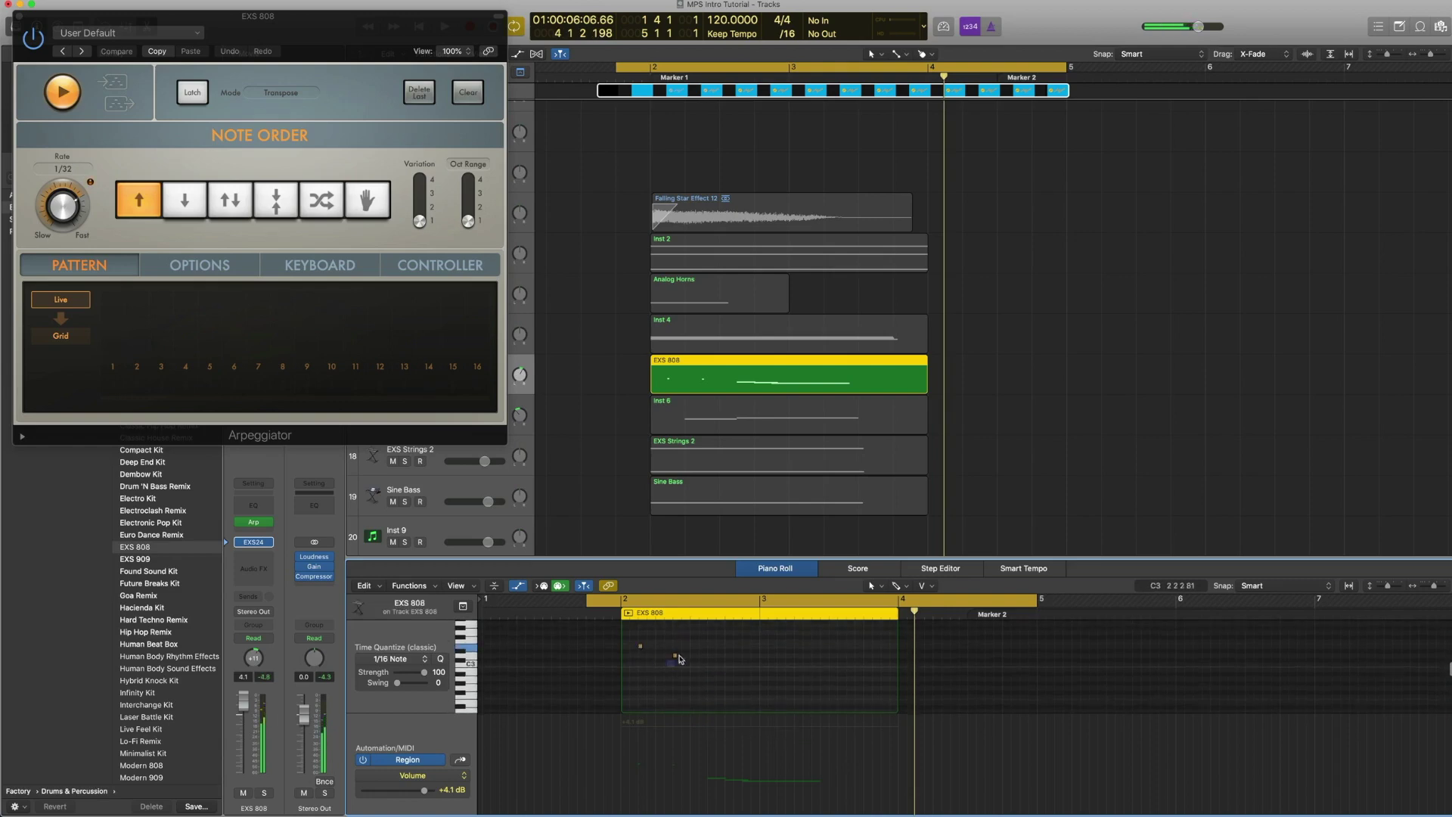
scroll(640, 655, down, 3)
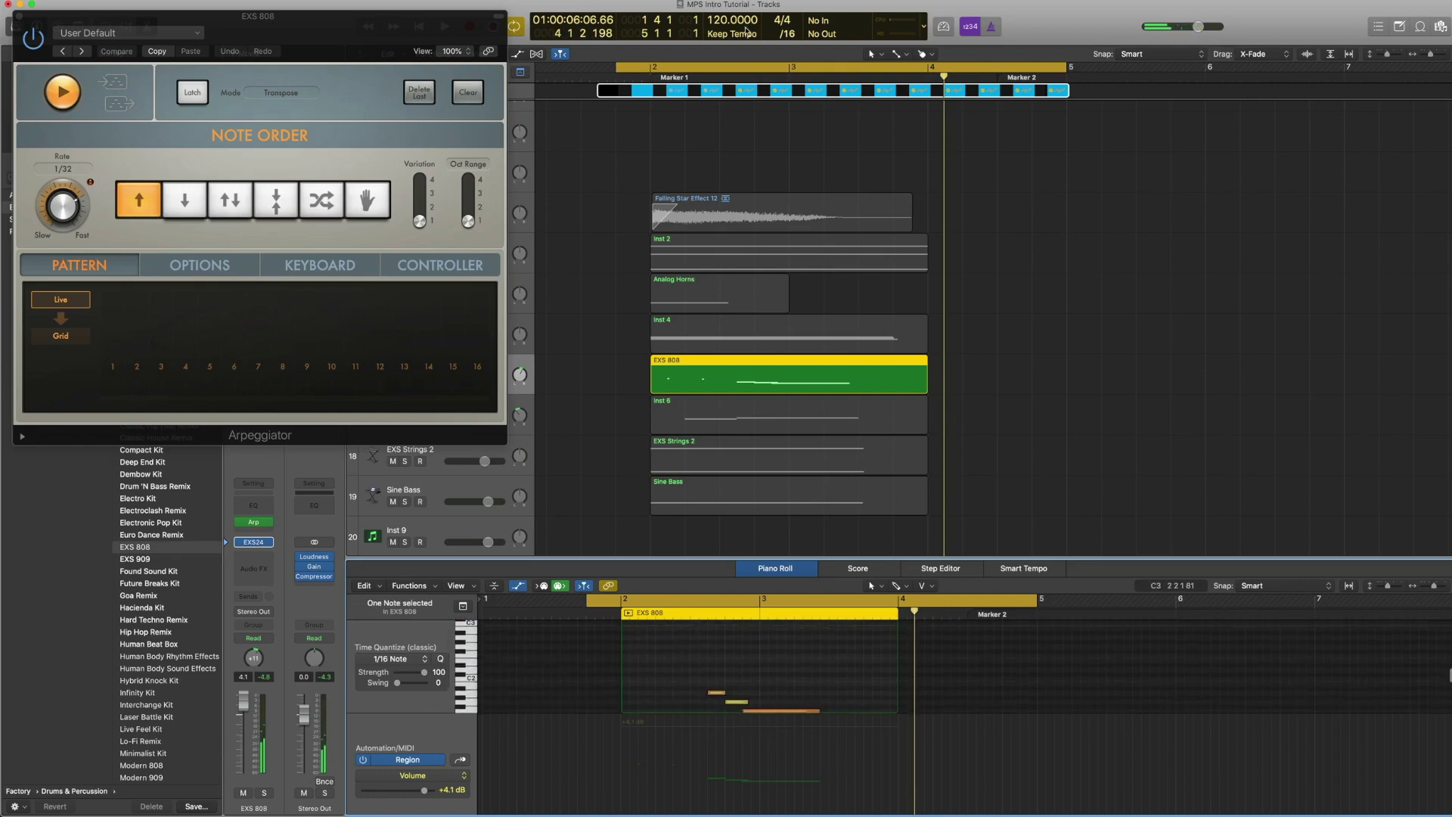
key(space)
scroll(772, 656, down, 2)
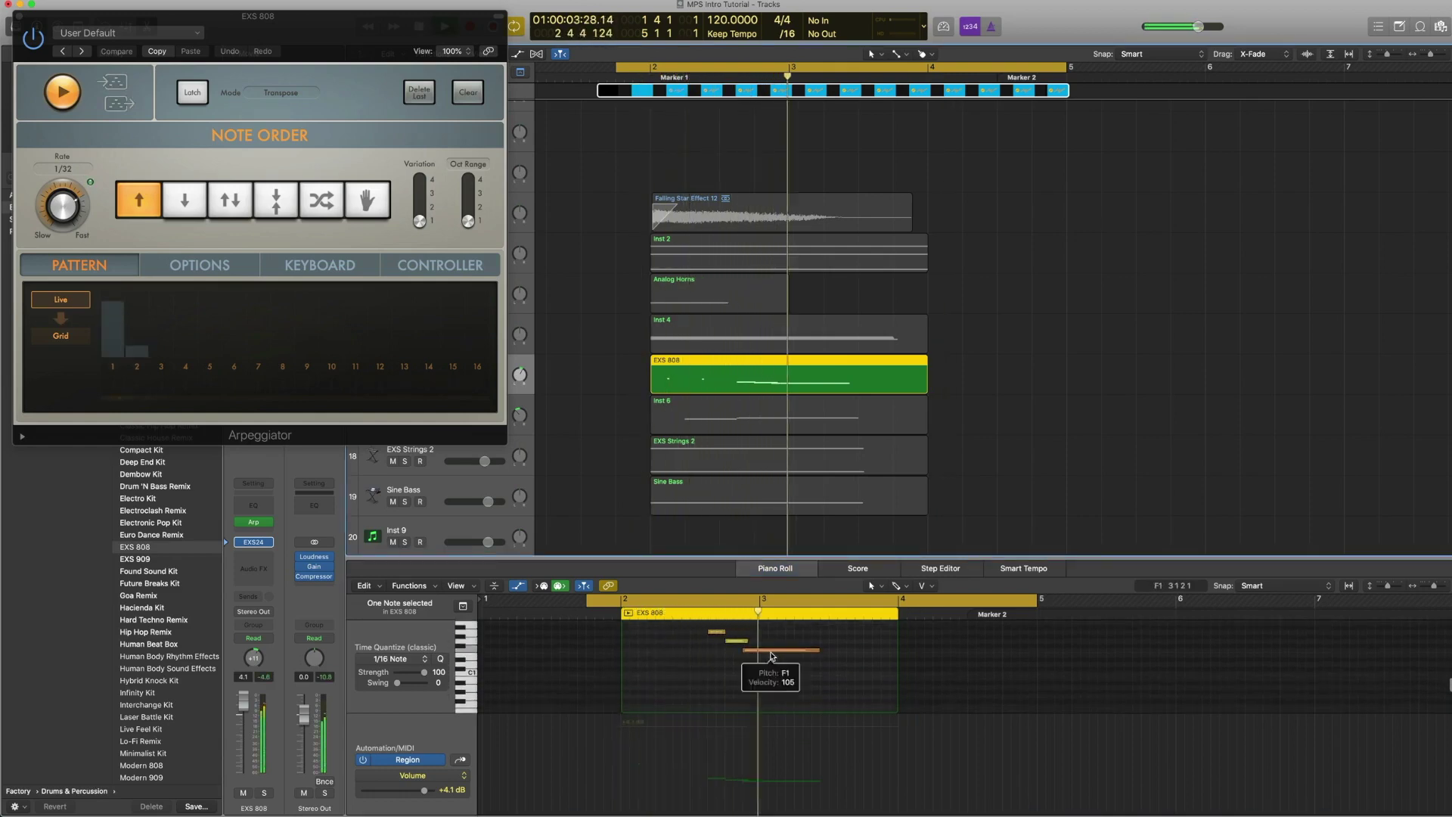
key(space)
scroll(757, 658, up, 4)
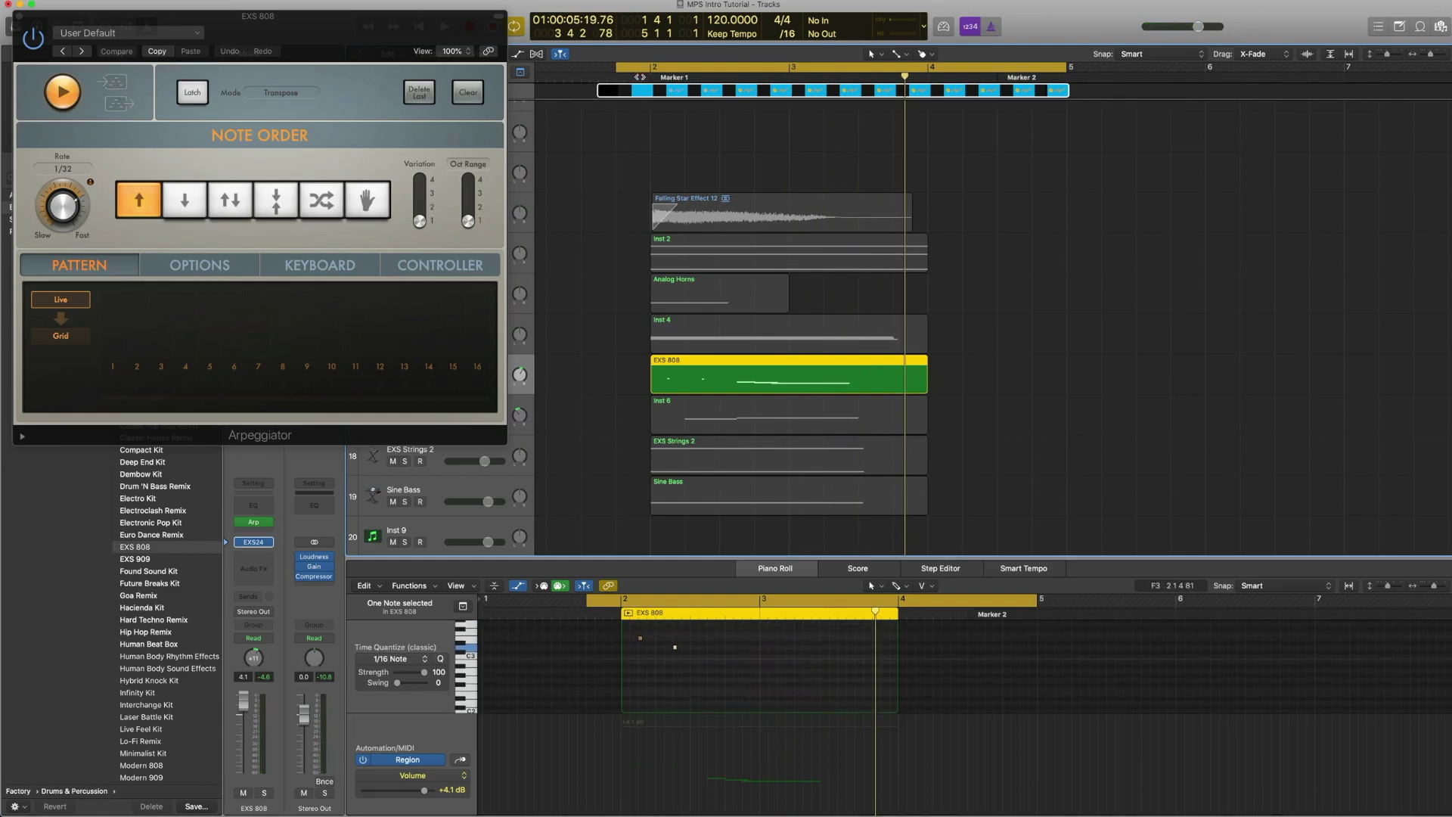
key(space)
Select the Inst 2, Inst 4, EXS 808 and Analog Horns regions and play them together
scroll(620, 249, down, 1)
scroll(620, 250, down, 1)
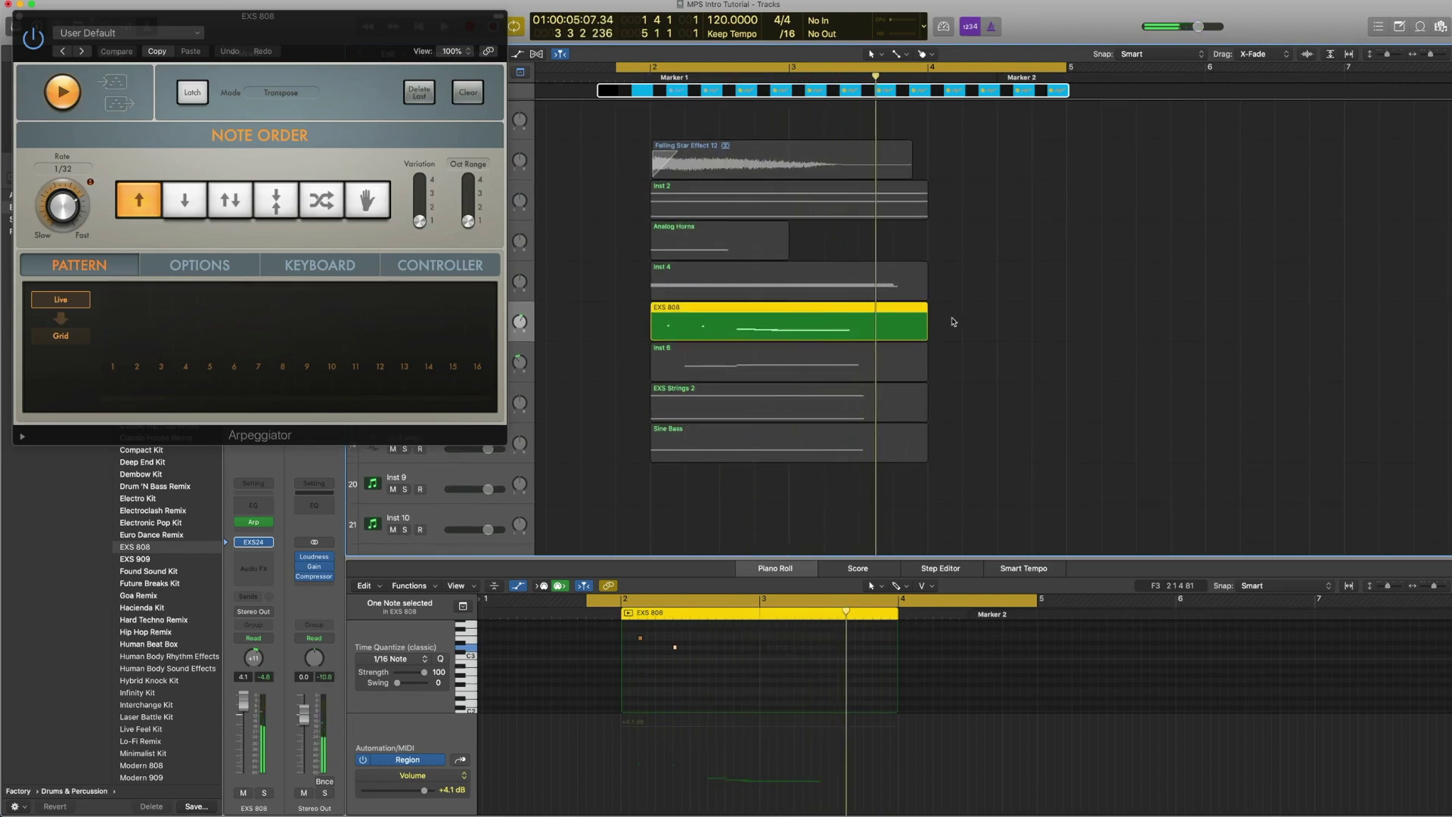
drag(962, 325, 820, 211)
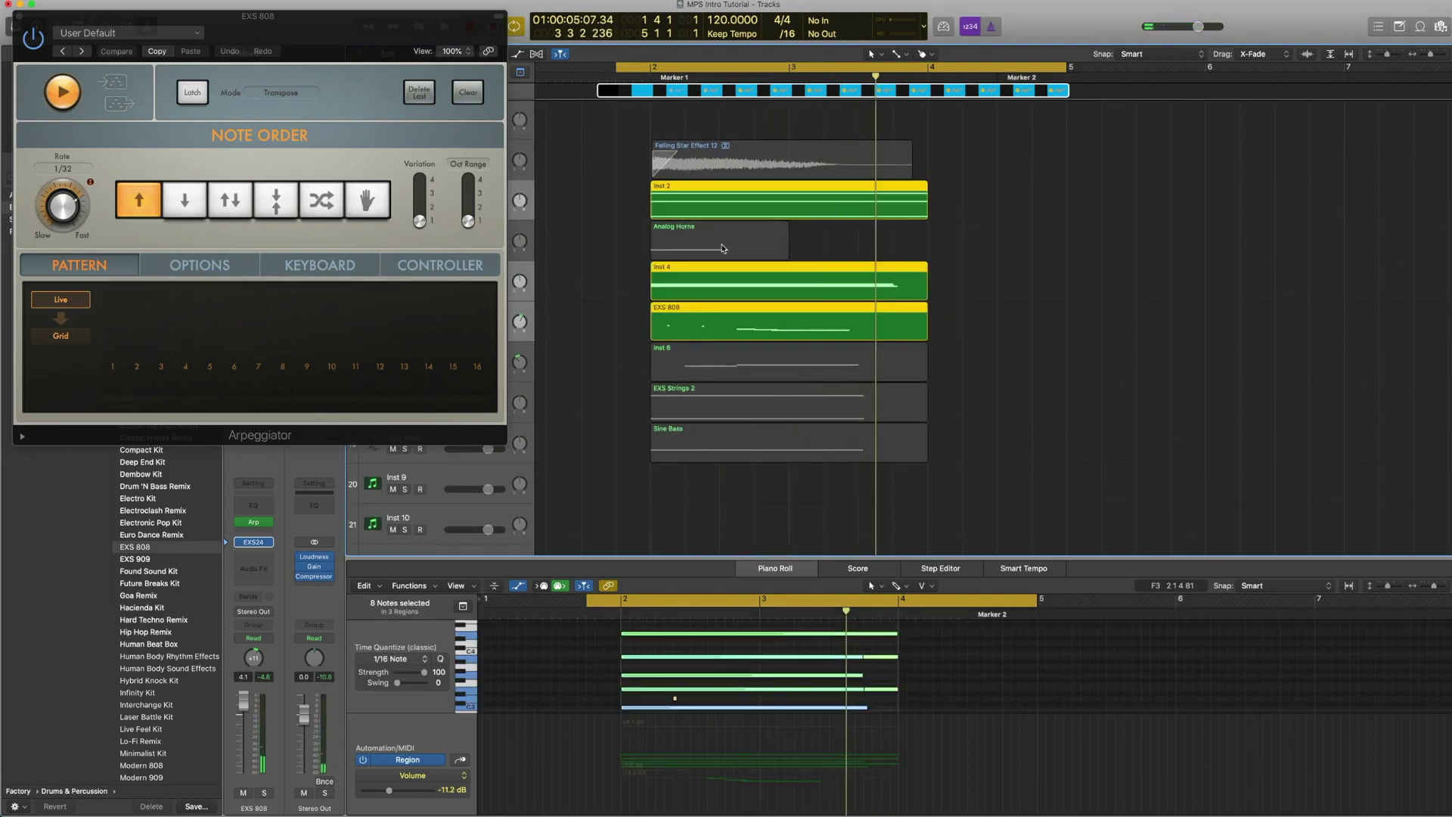
shift+click(723, 248)
key(shift+space)
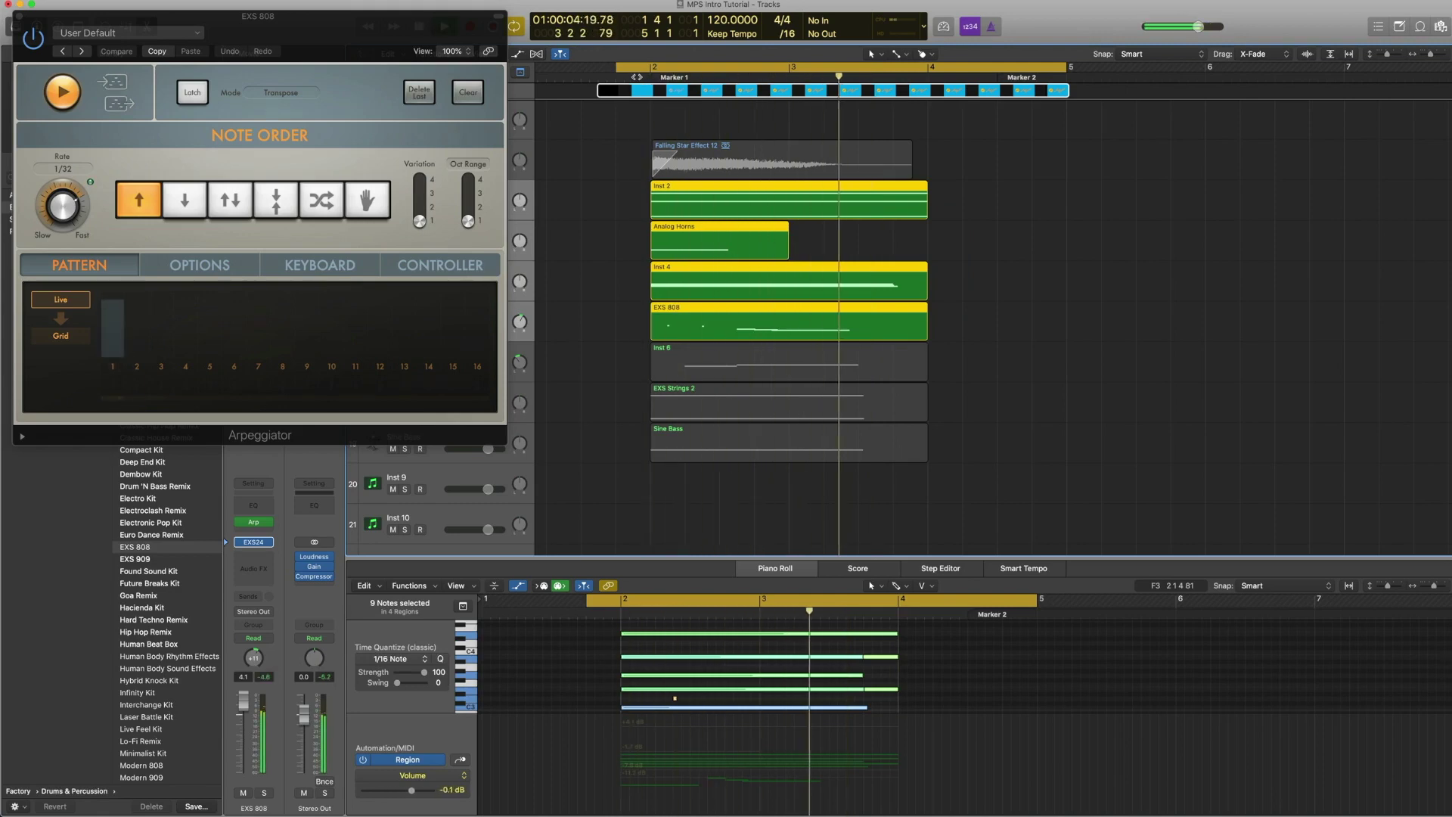
Close the arpeggiator window and play the project alongside the floating logo movie
click(19, 16)
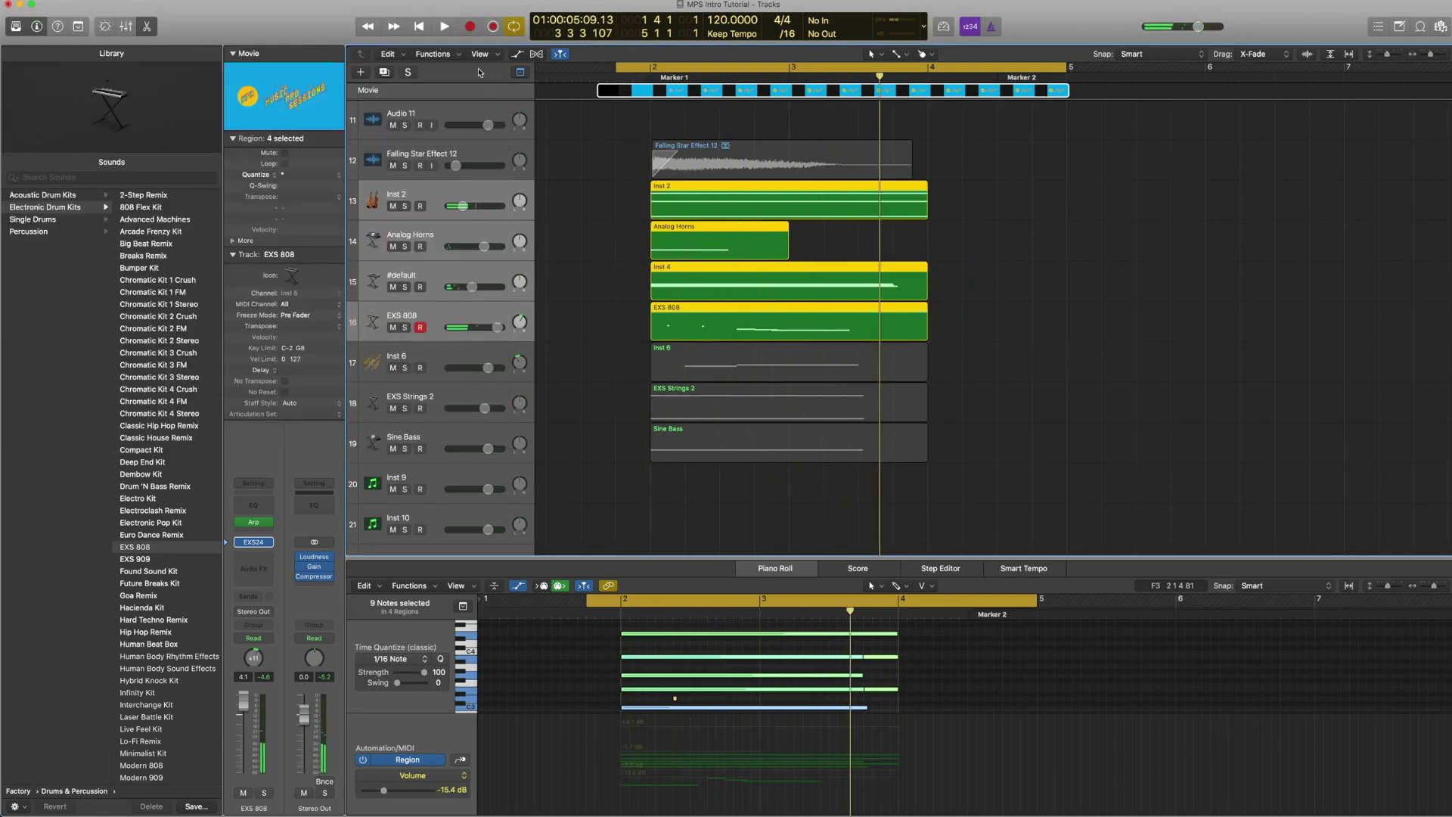
click(280, 95)
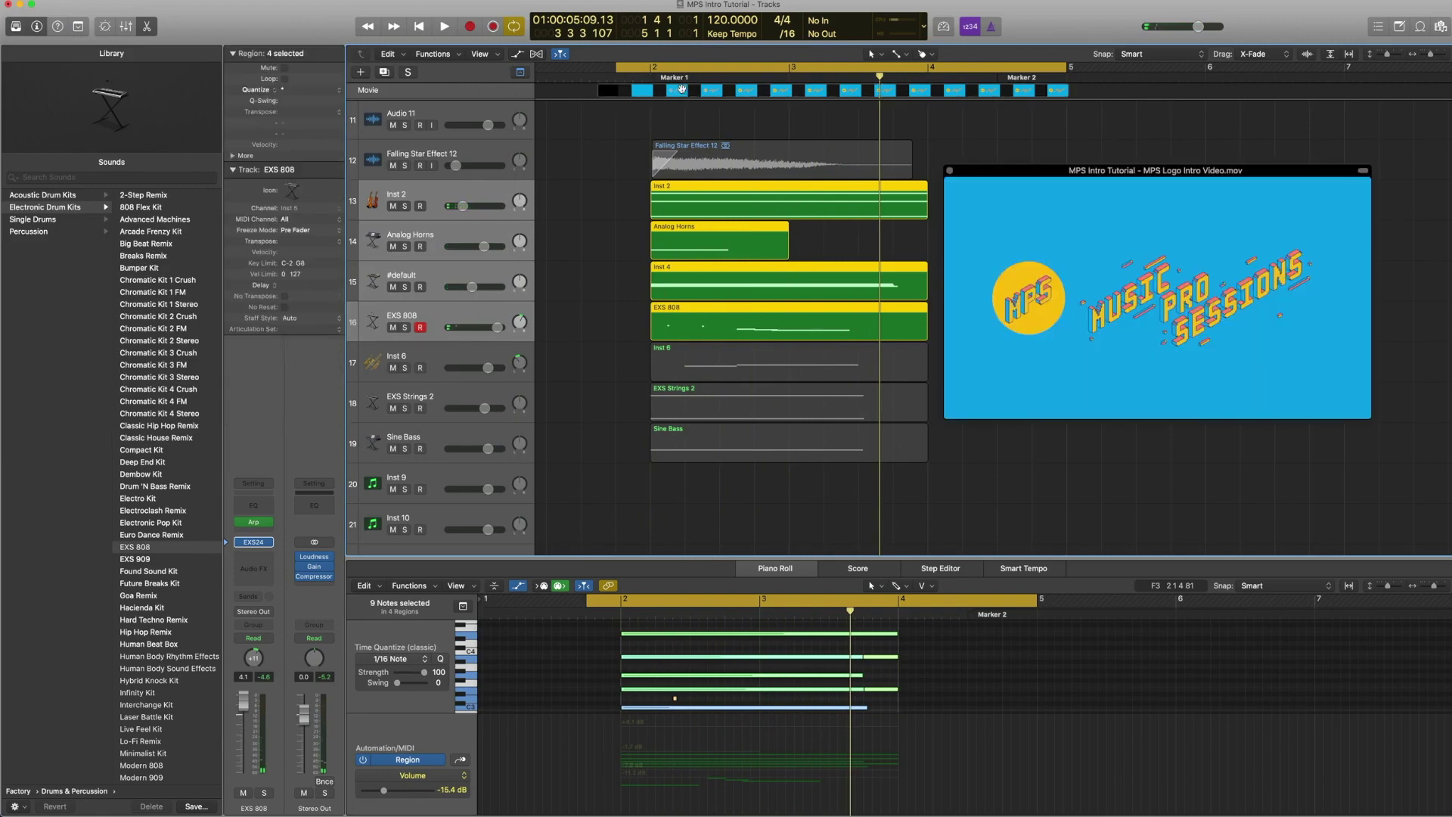
key(space)
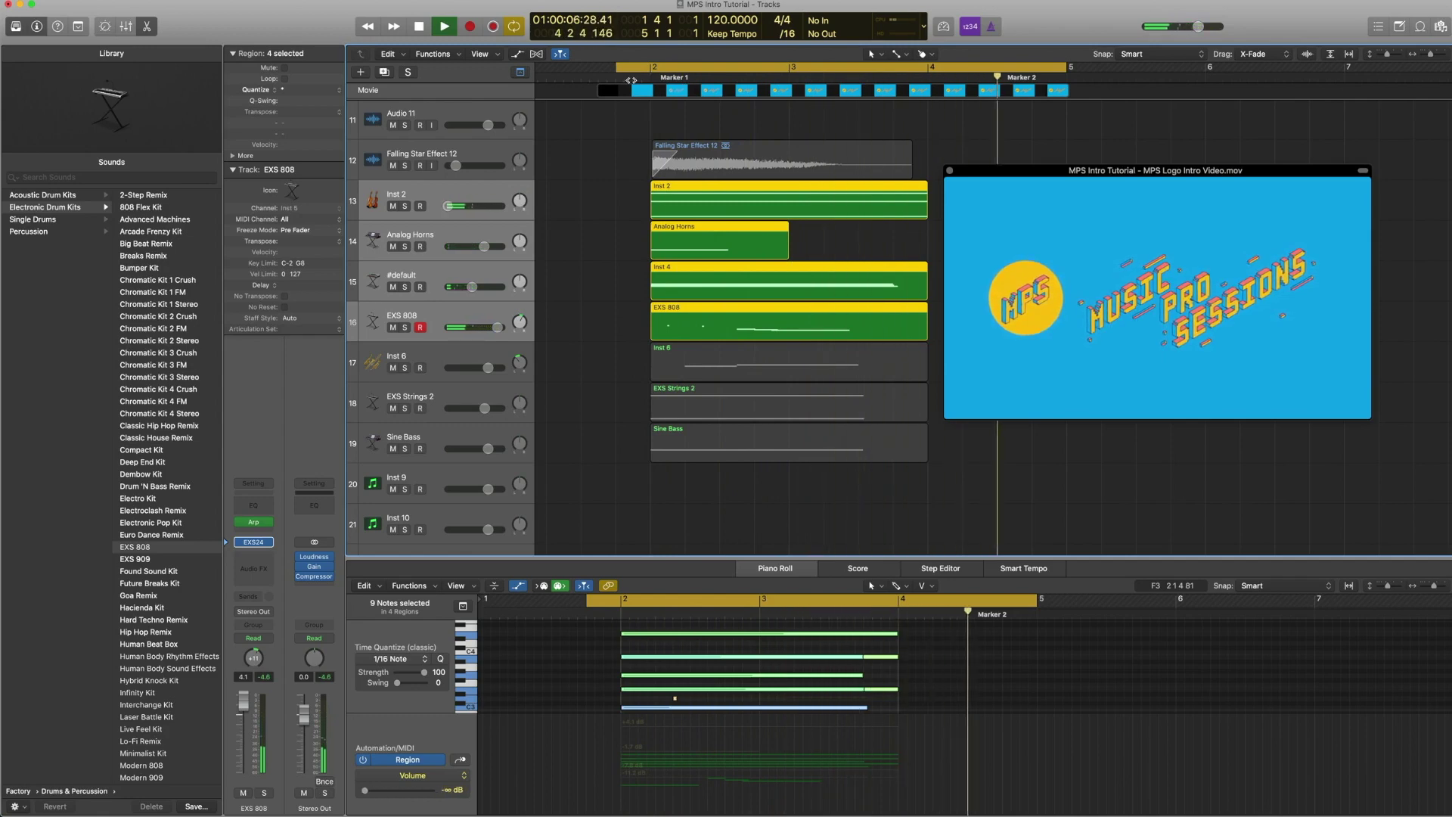
key(space)
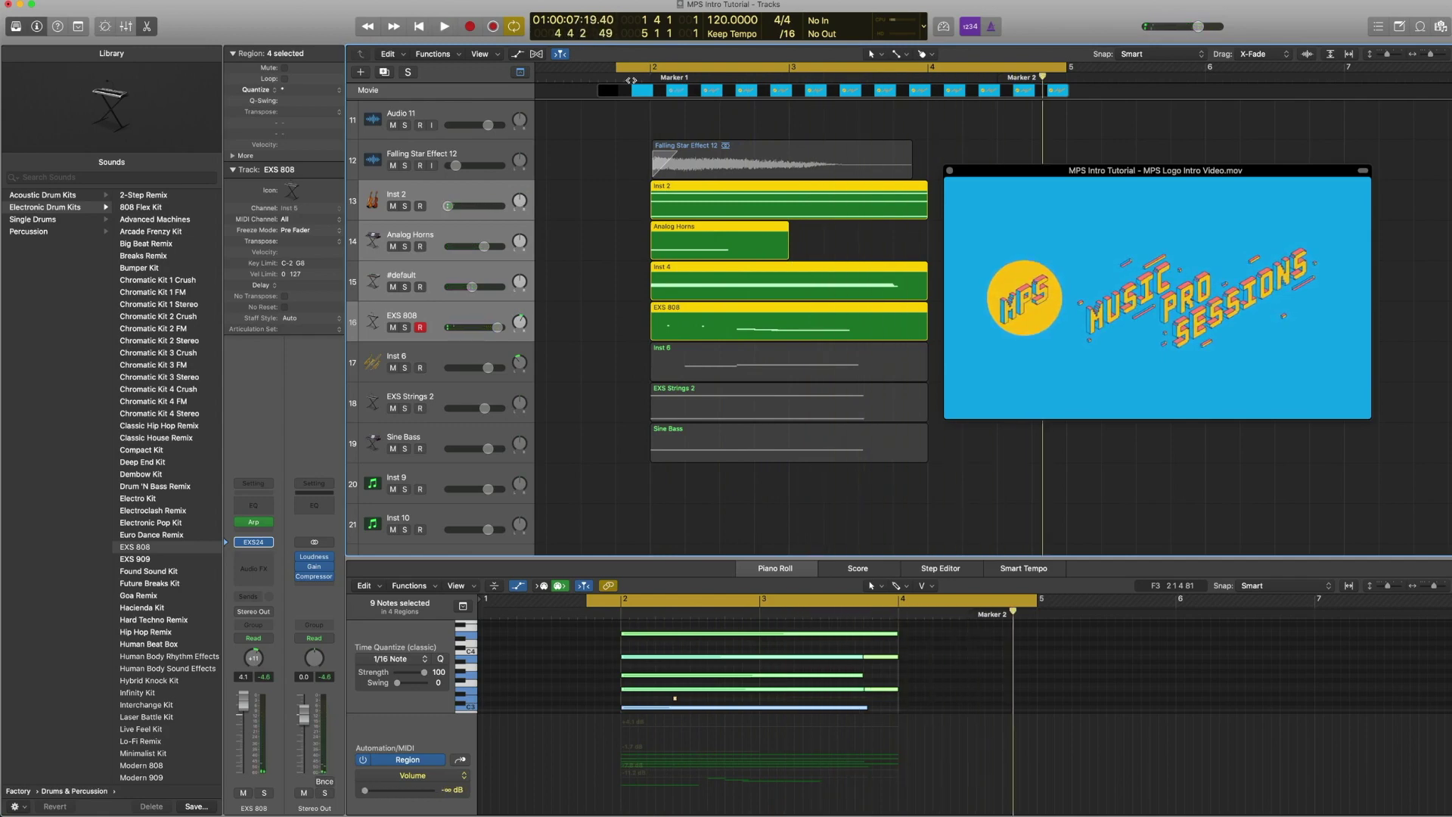
Return the playhead to Marker 1, then move it to about bar 2.2.3
click(648, 77)
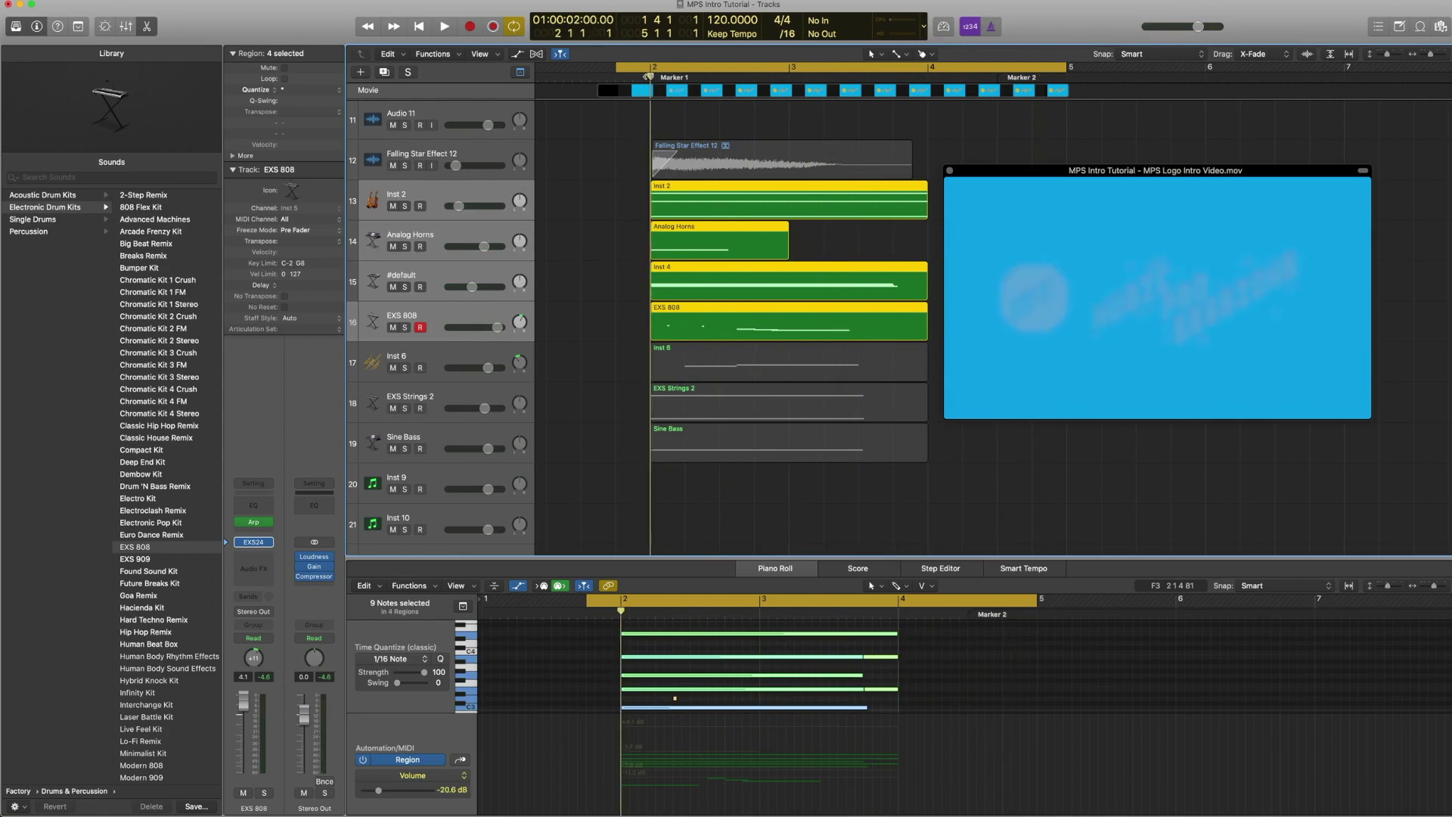
drag(649, 77, 704, 77)
mouse_move(1154, 233)
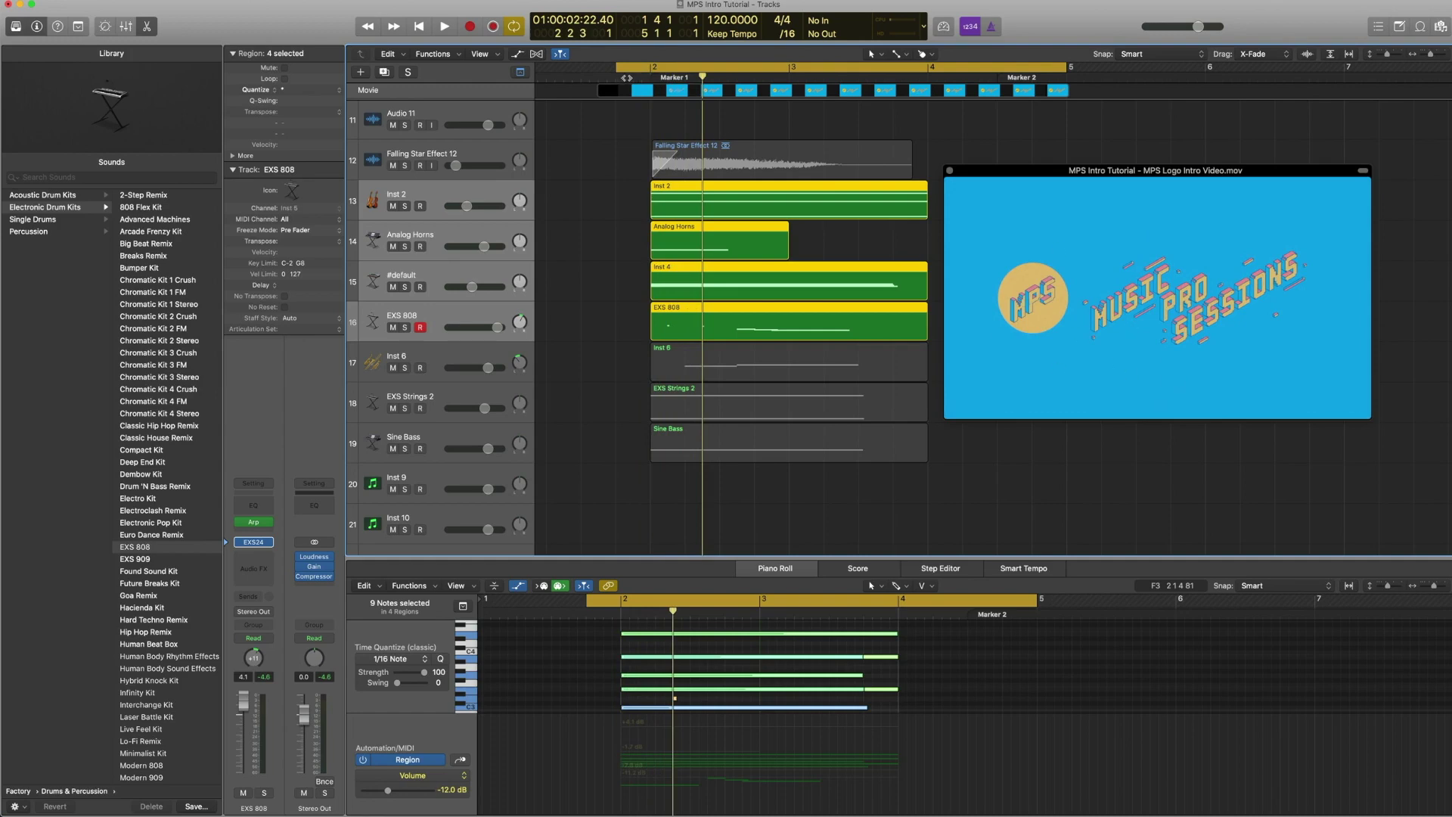
mouse_move(1090, 253)
scroll(623, 224, up, 1)
Select the Inst 6 region, close the movie window and open its Studio Horns instrument
click(451, 363)
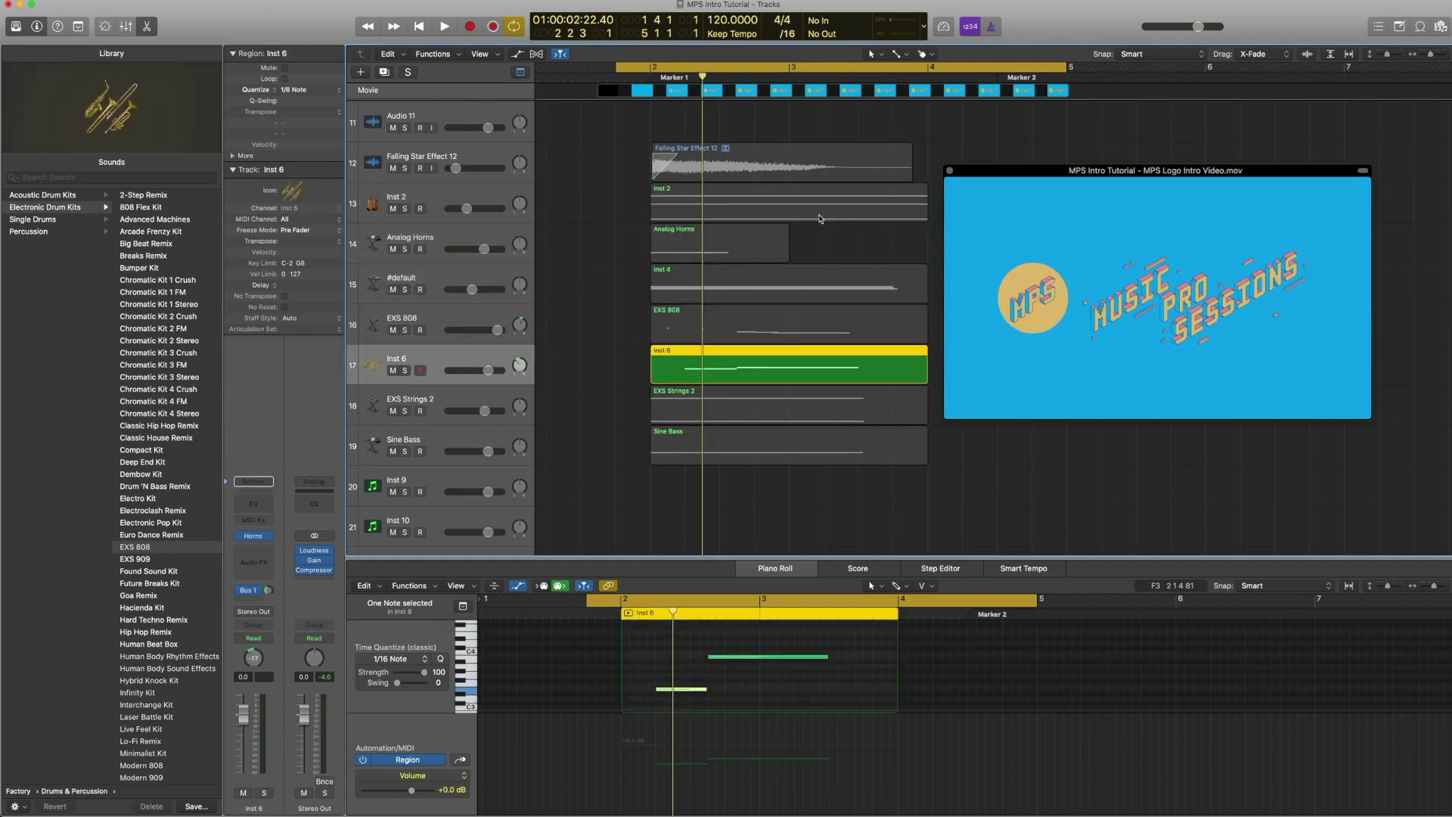
key(super+alt+m)
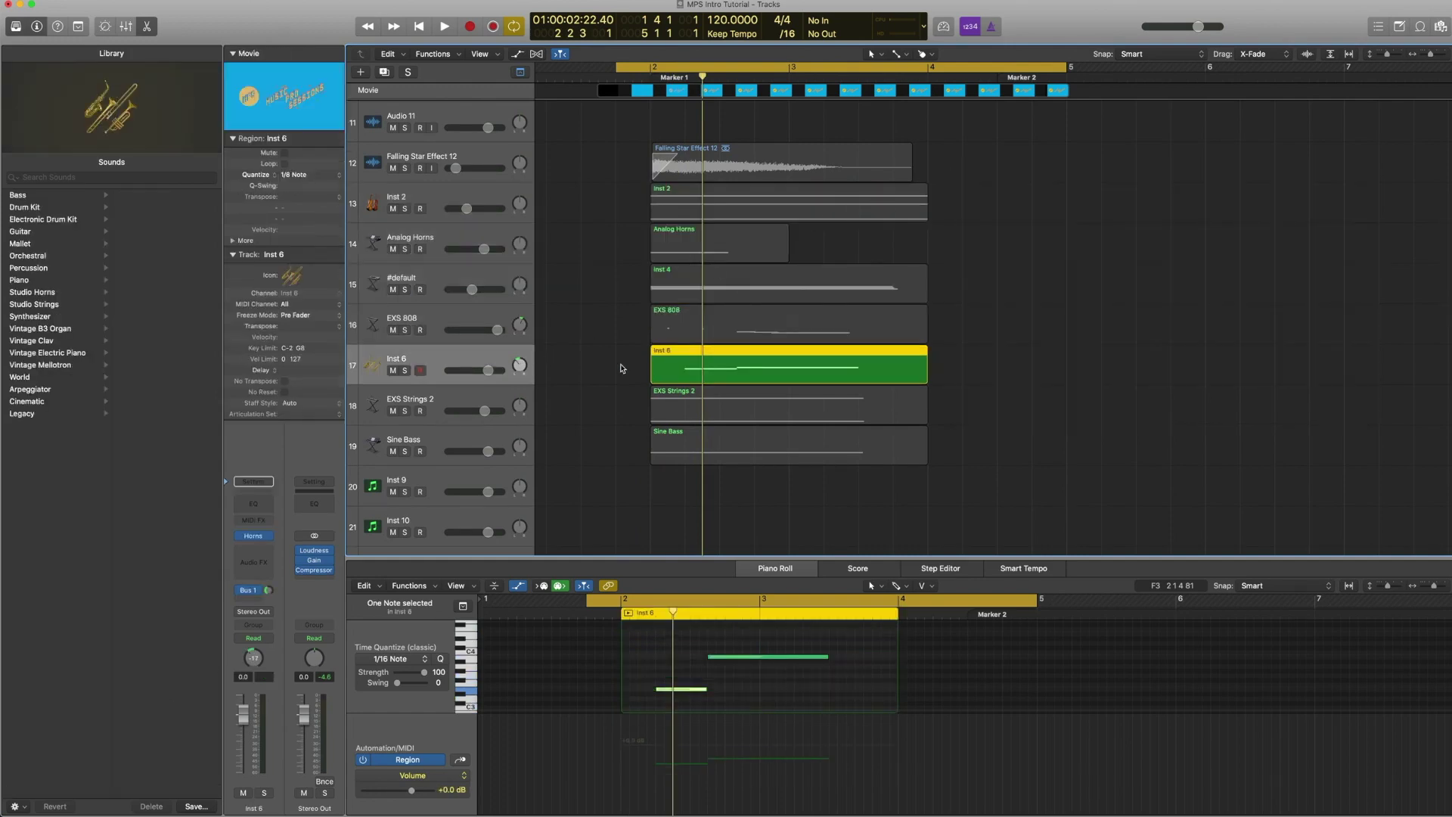
click(626, 369)
click(760, 368)
scroll(760, 367, down, 1)
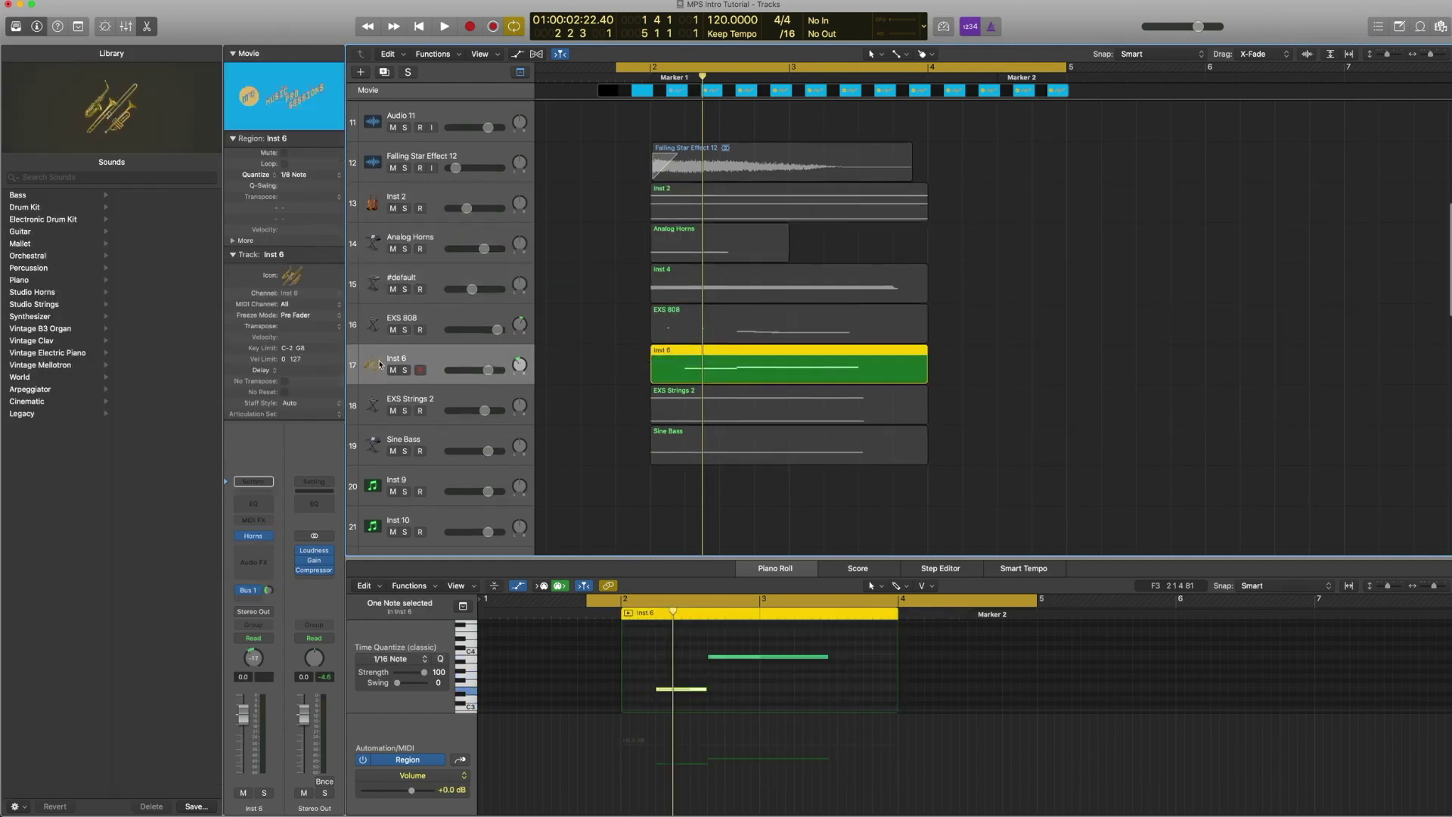
click(265, 536)
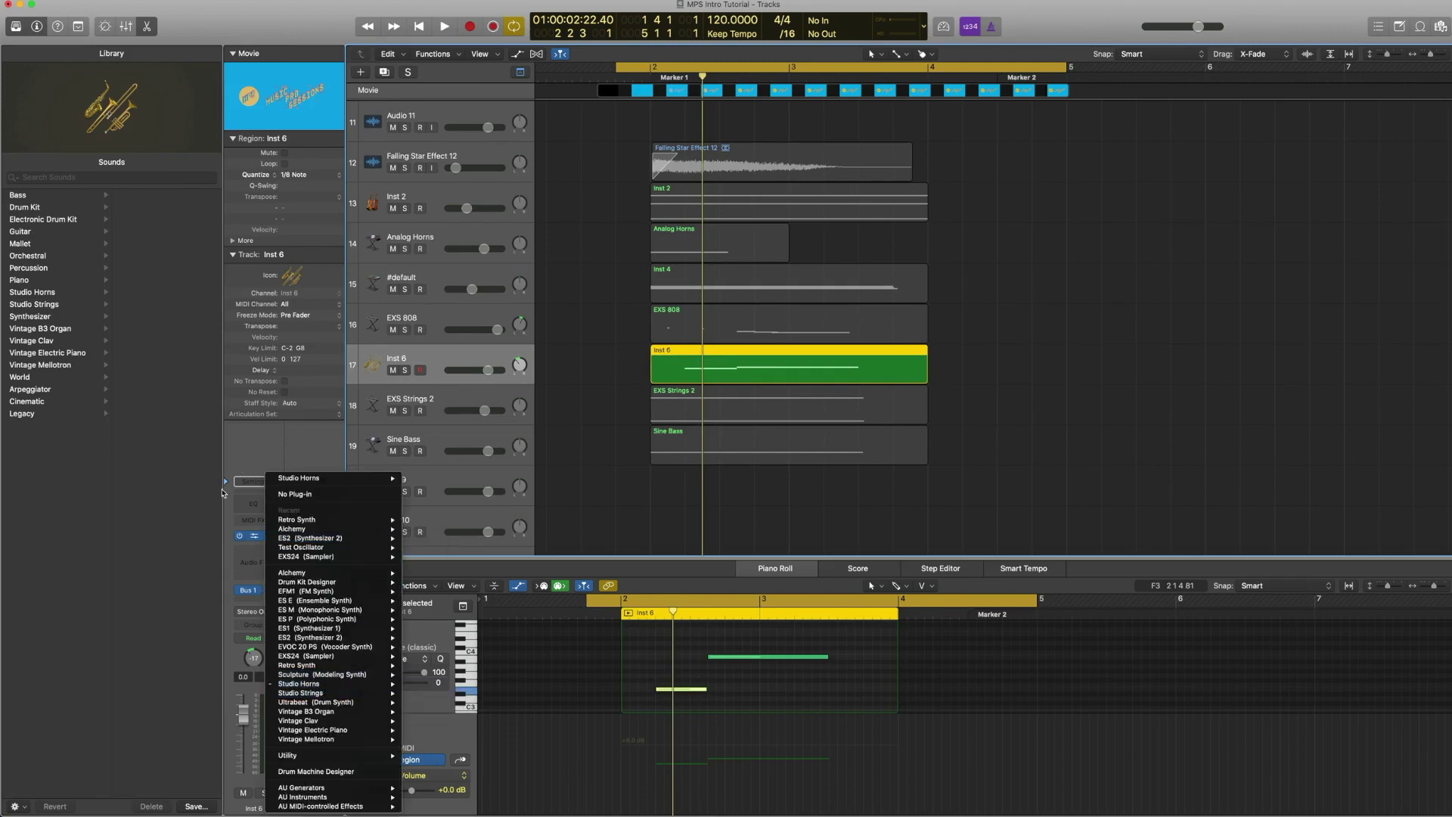
click(222, 511)
click(254, 537)
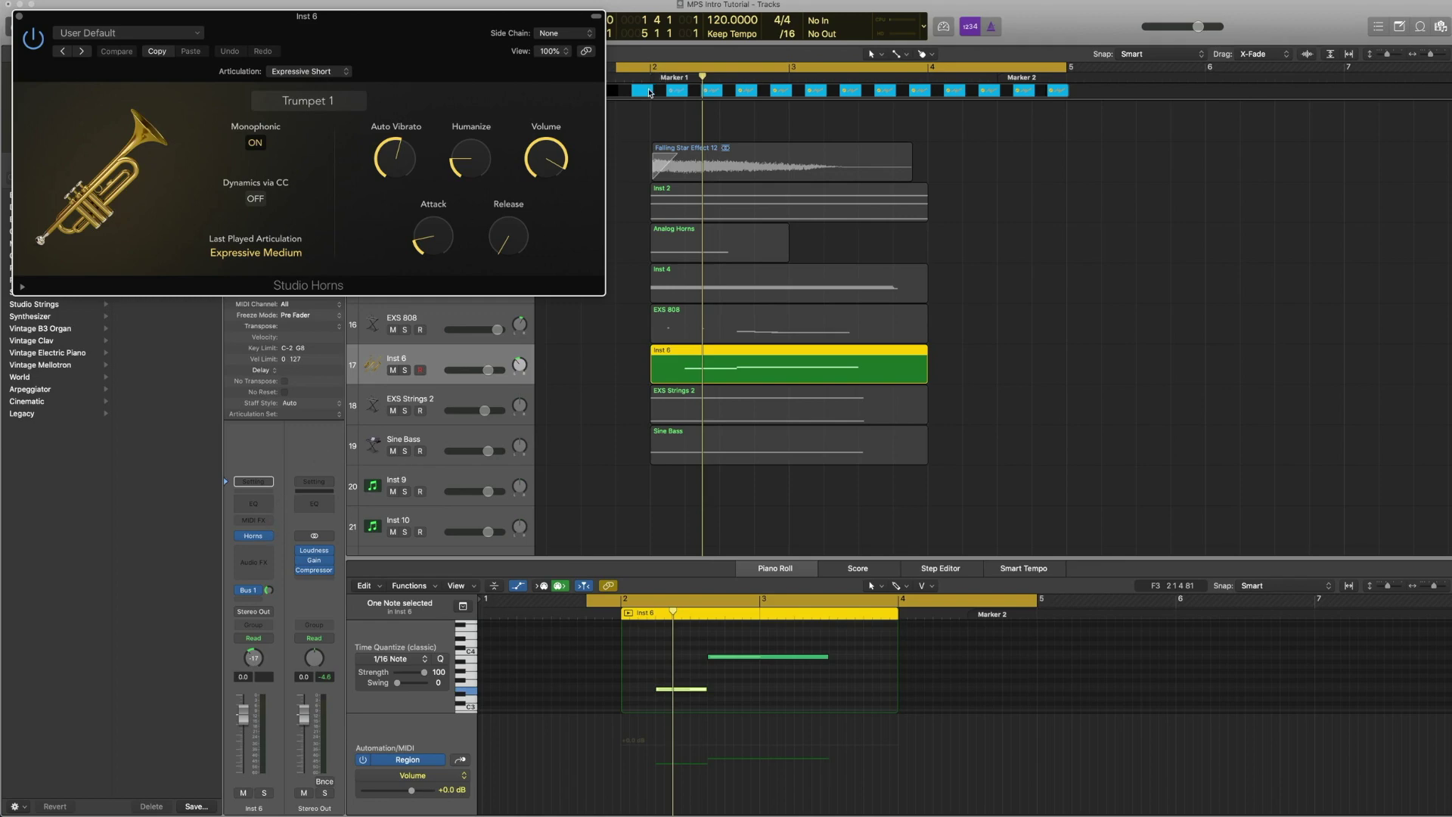
Play the trumpet part from bar 2, then together with Inst 2
key(space)
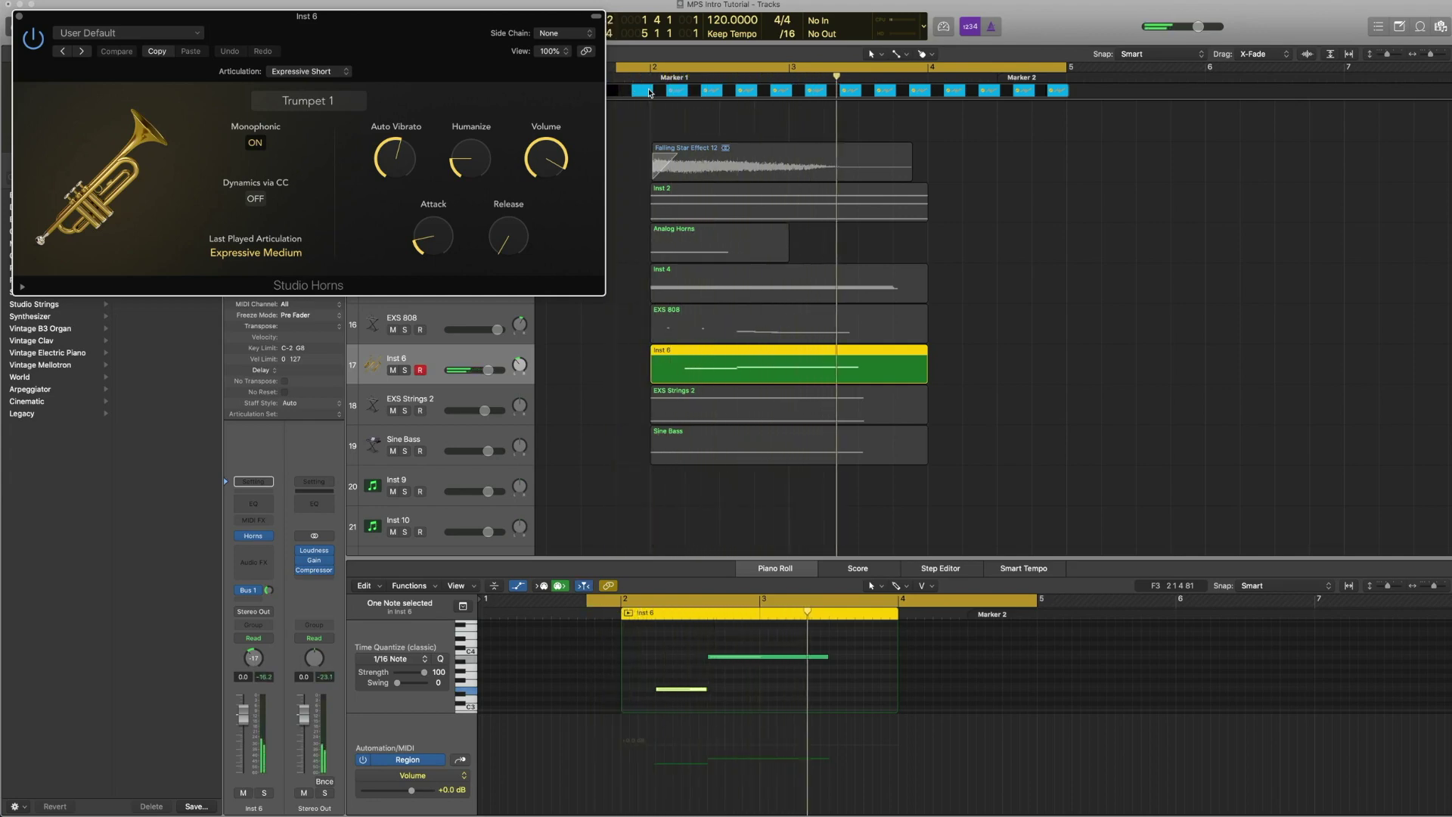
drag(972, 354, 812, 226)
click(1026, 362)
click(857, 378)
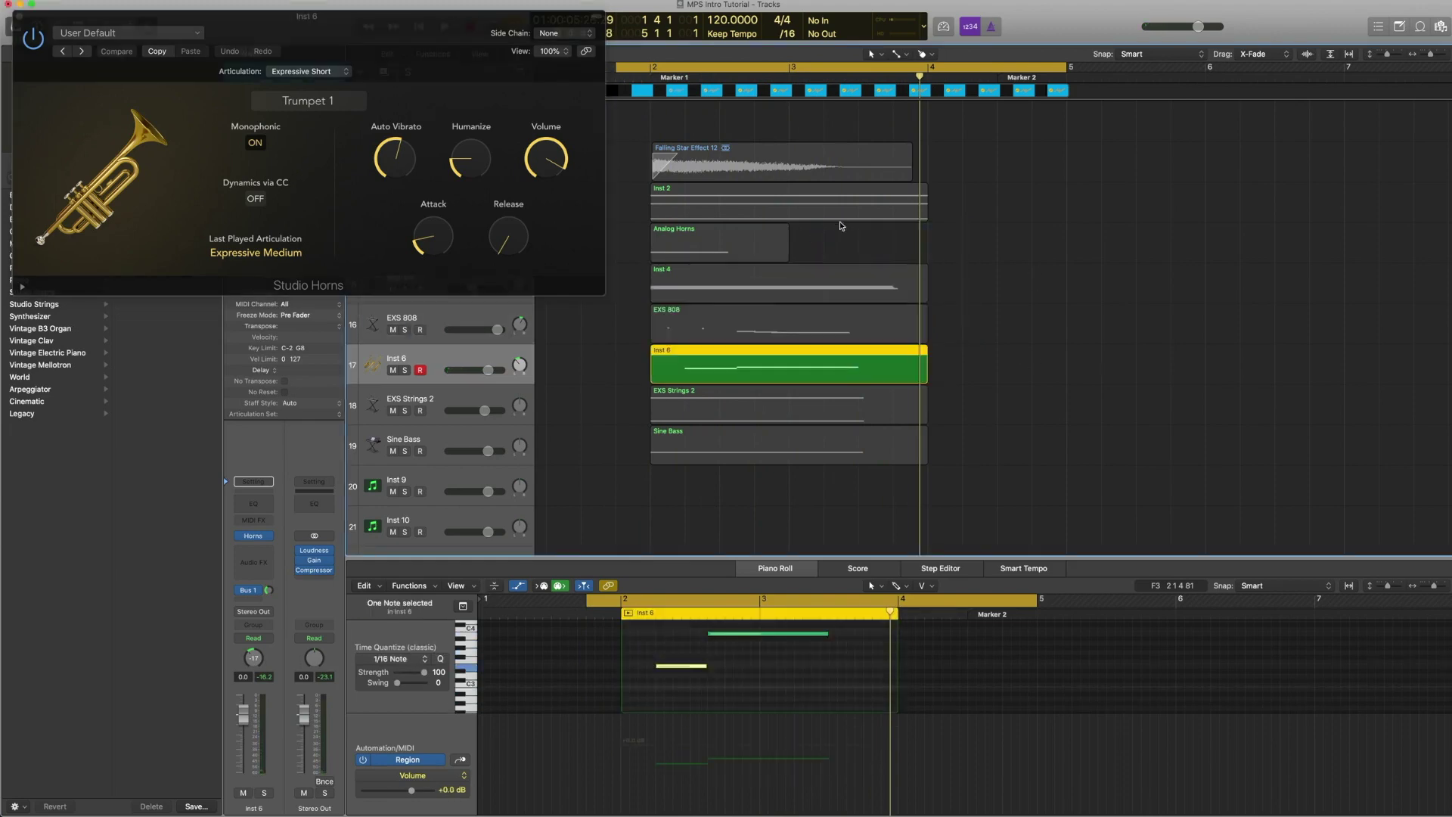
shift+click(830, 215)
key(space)
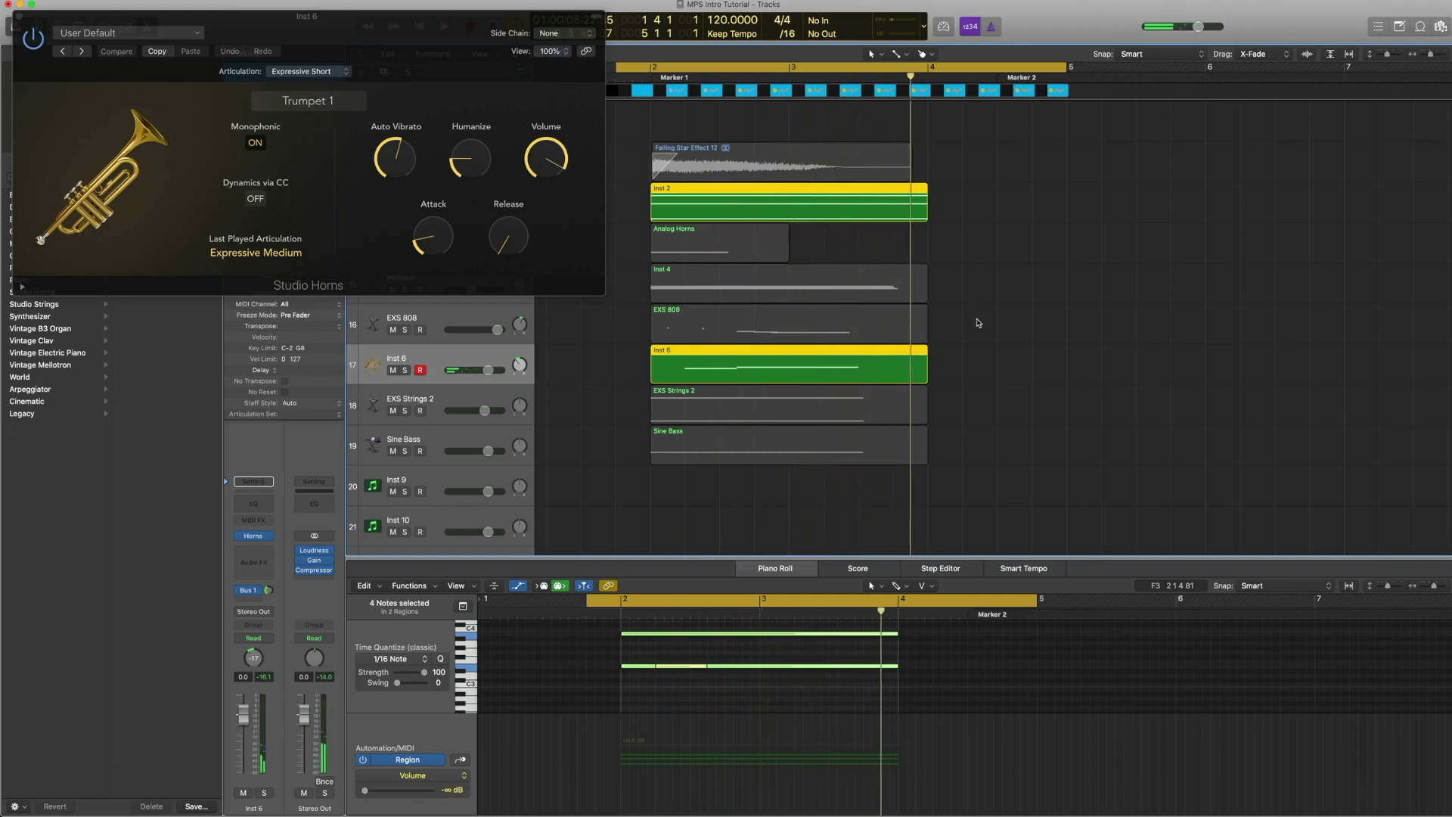
Play all layers with Inst 6, close Studio Horns and select the EXS Strings 2 region
drag(978, 323, 713, 253)
key(space)
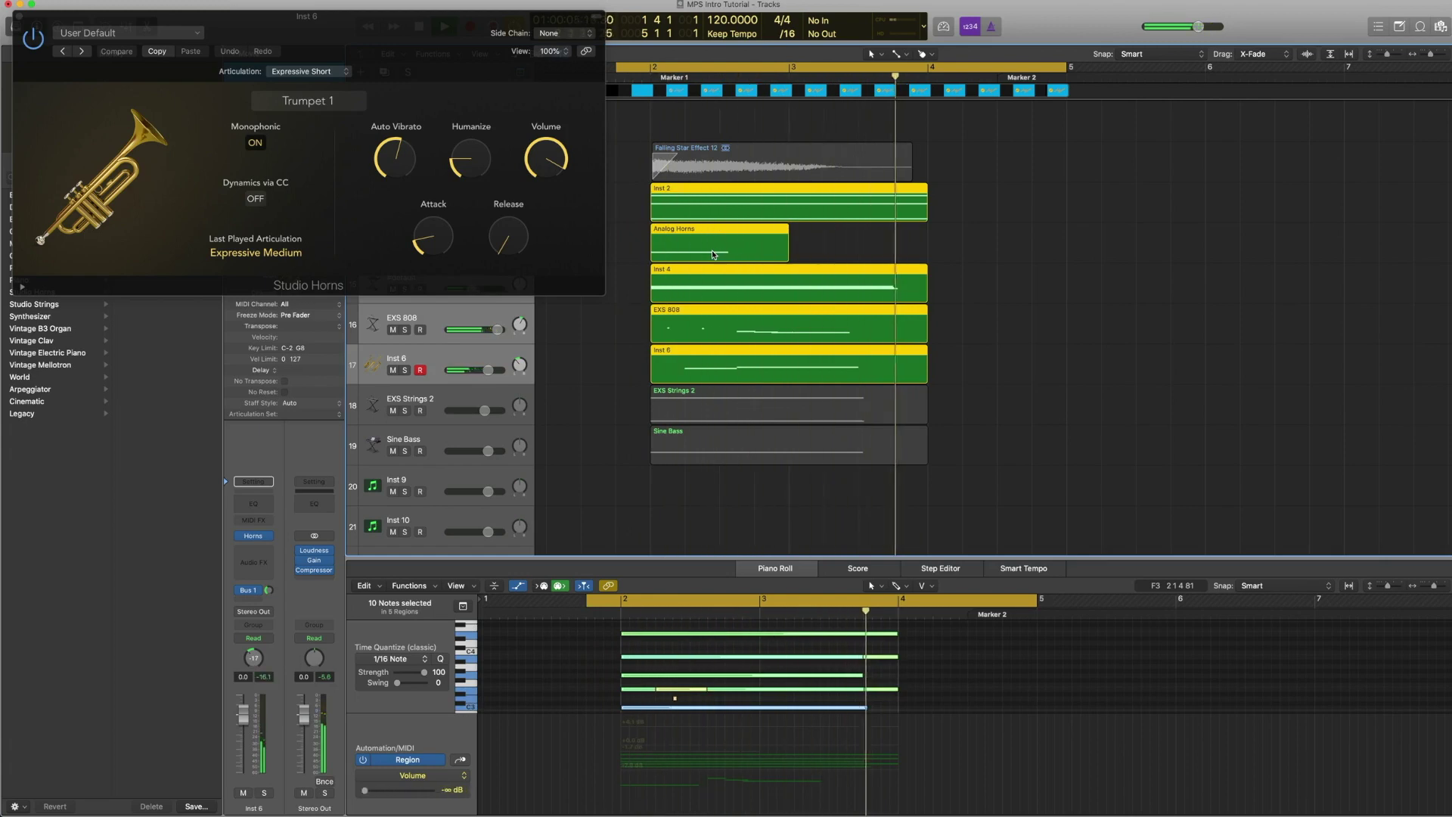
click(19, 18)
click(445, 398)
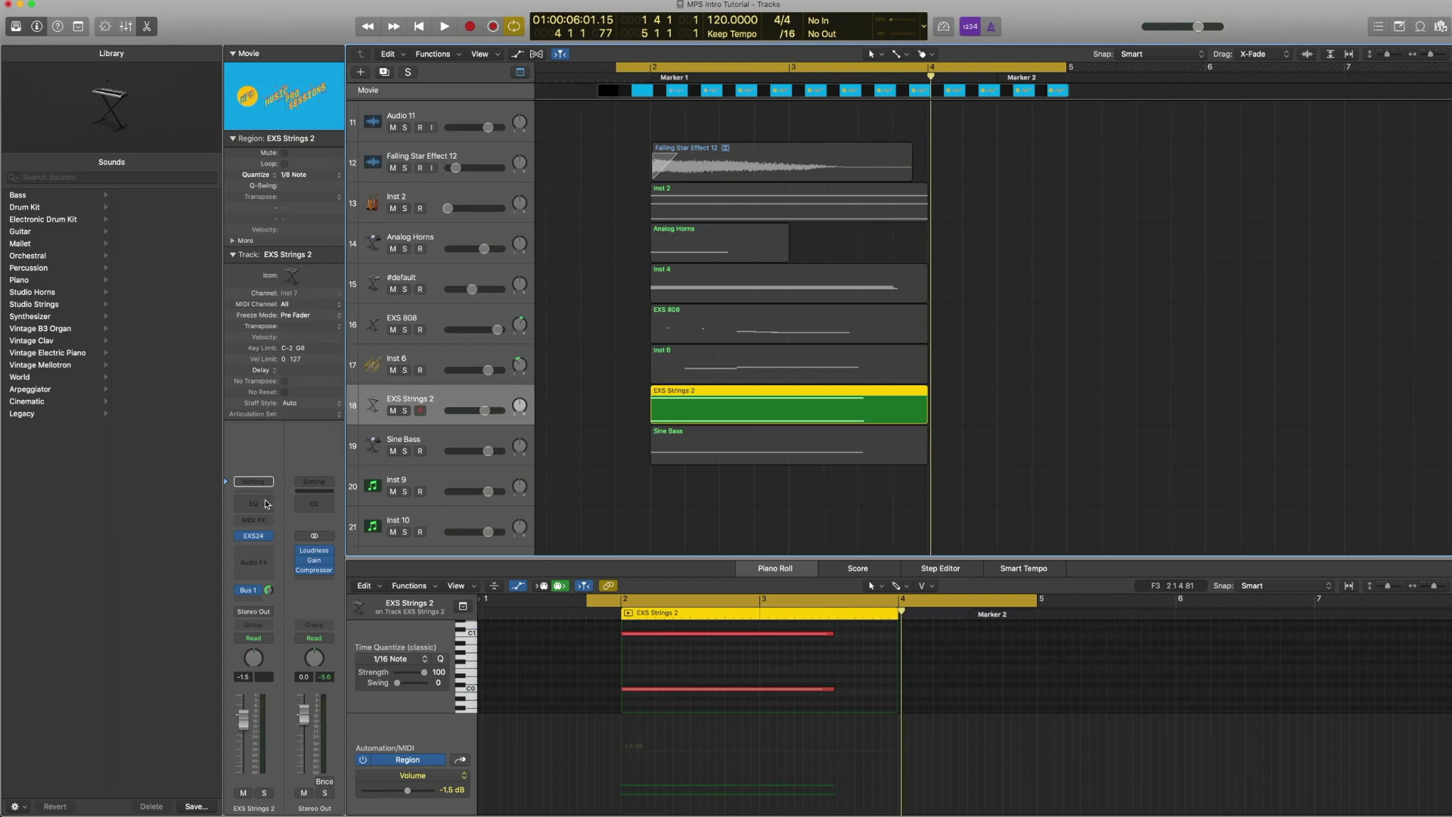
Reveal the Pop Strings › EXS Strings 2 patch in the Library and audition the strings part
click(227, 537)
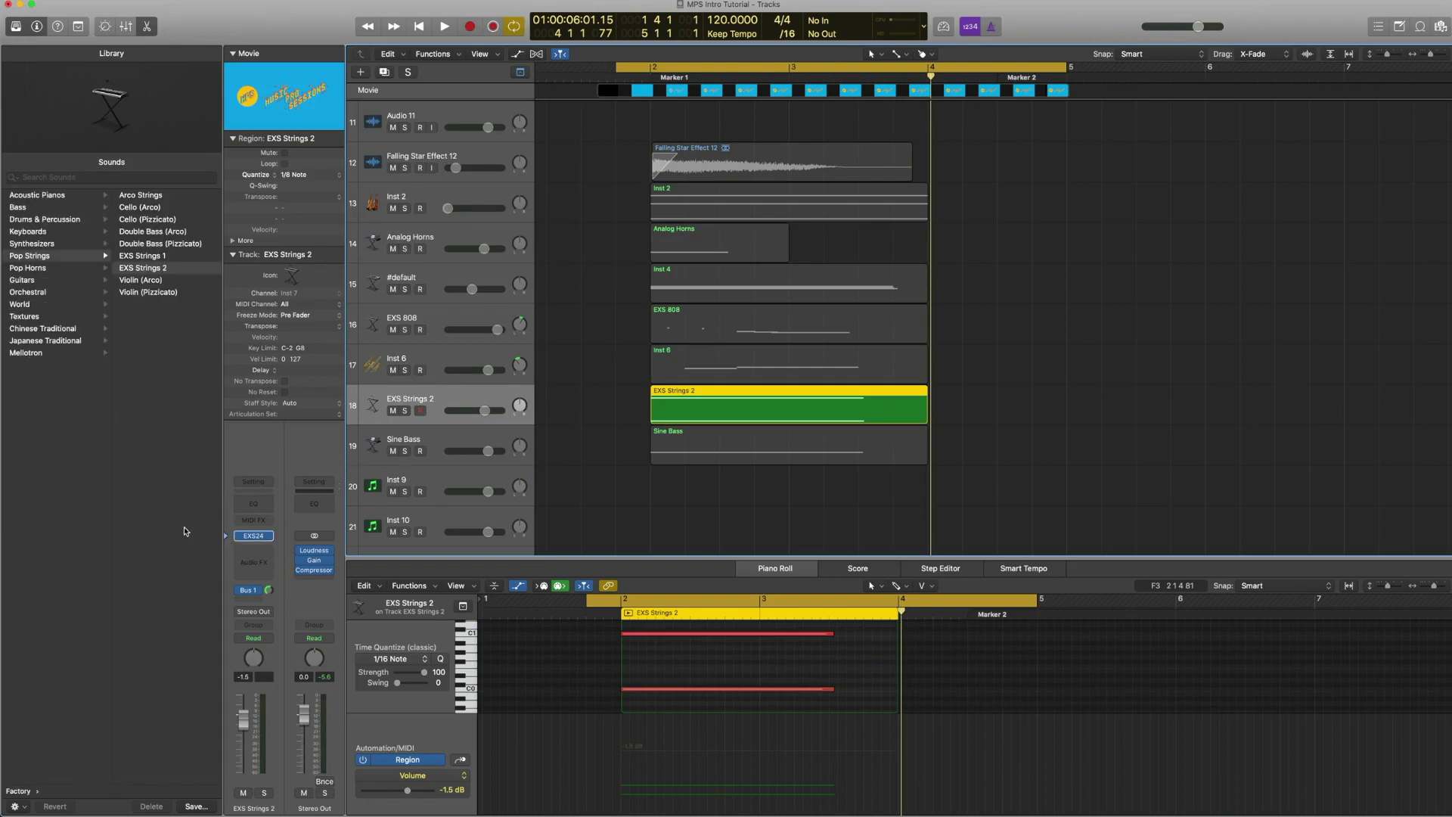
scroll(182, 497, left, 3)
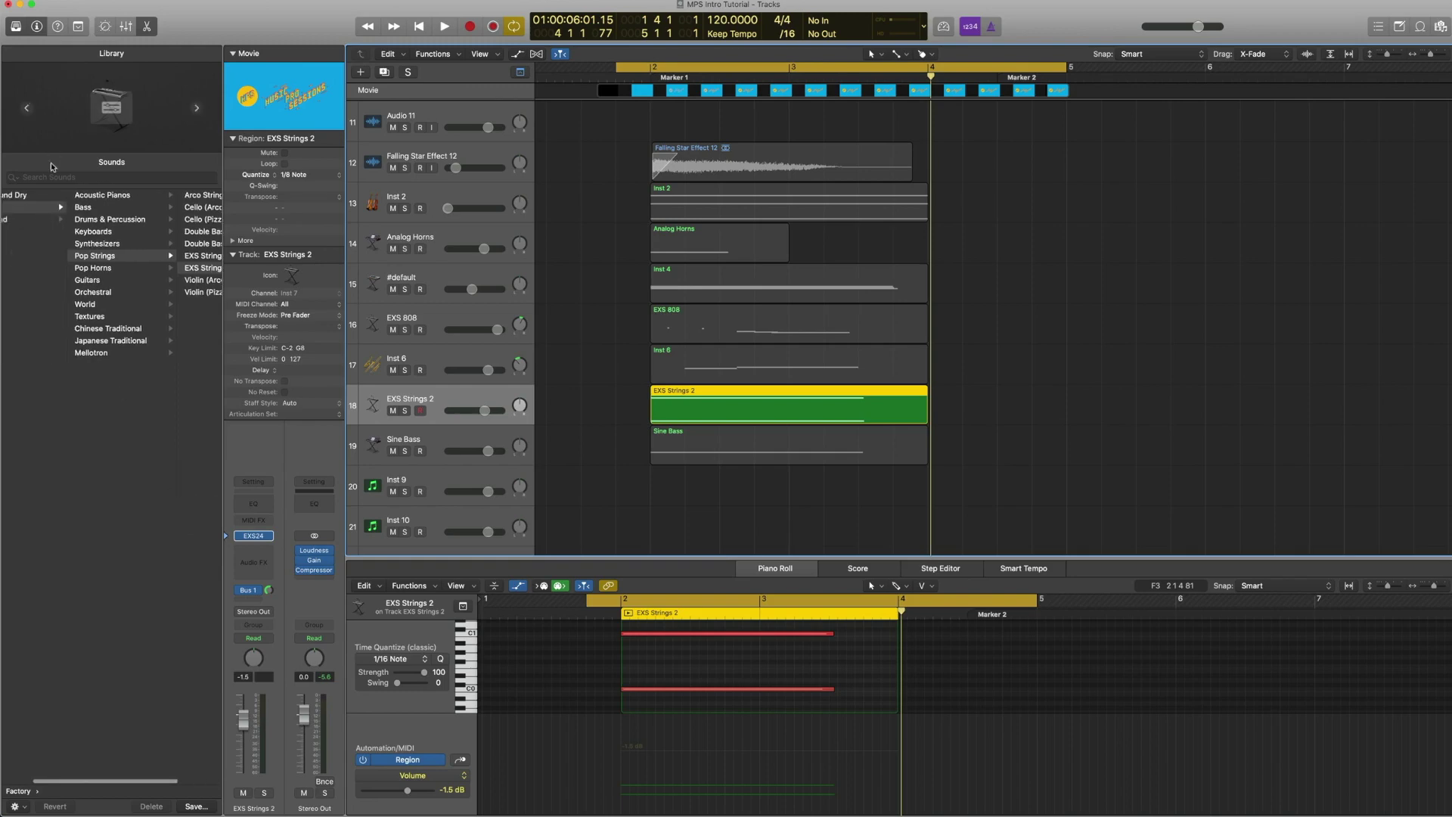
scroll(113, 250, right, 3)
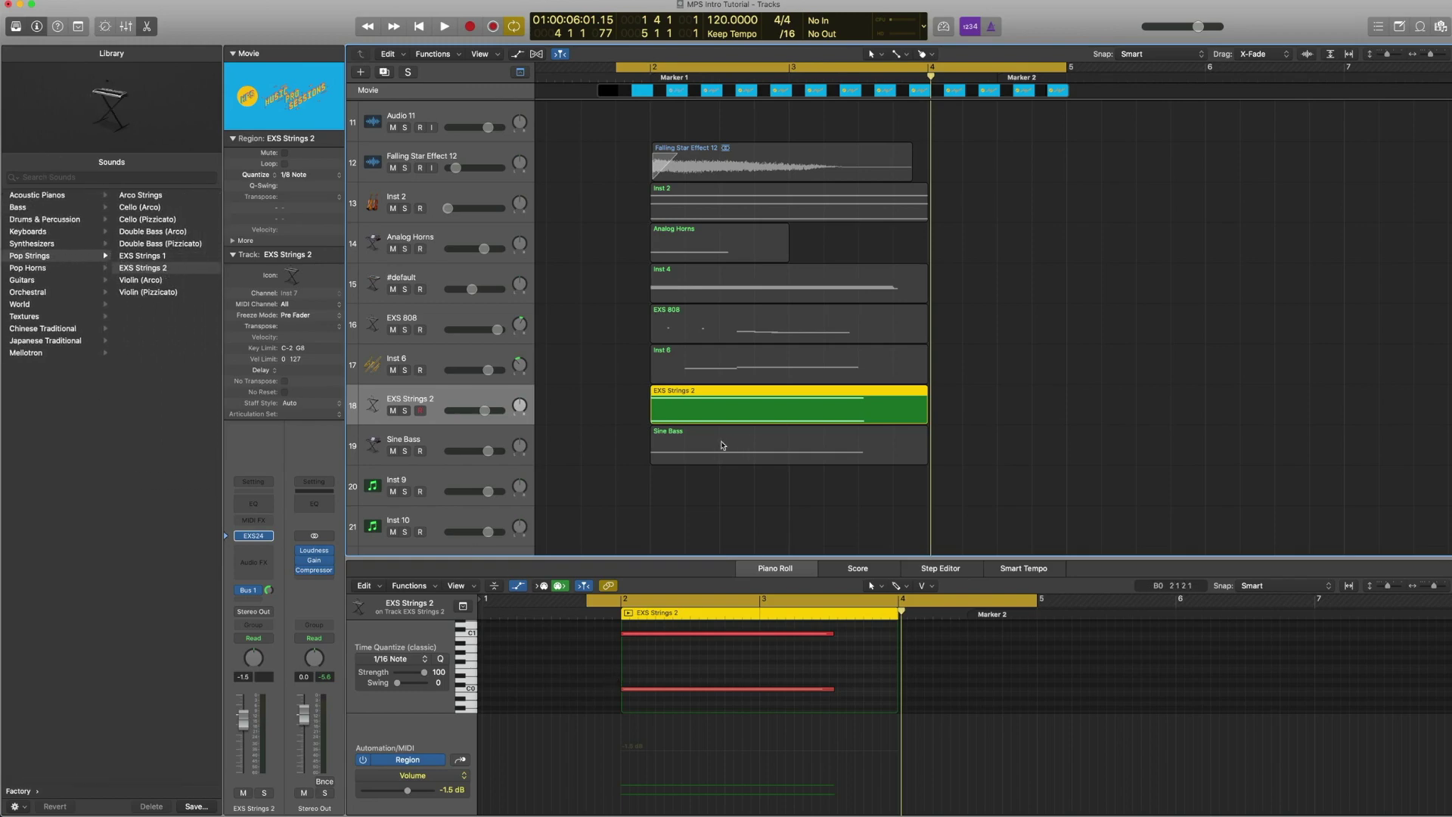
key(space)
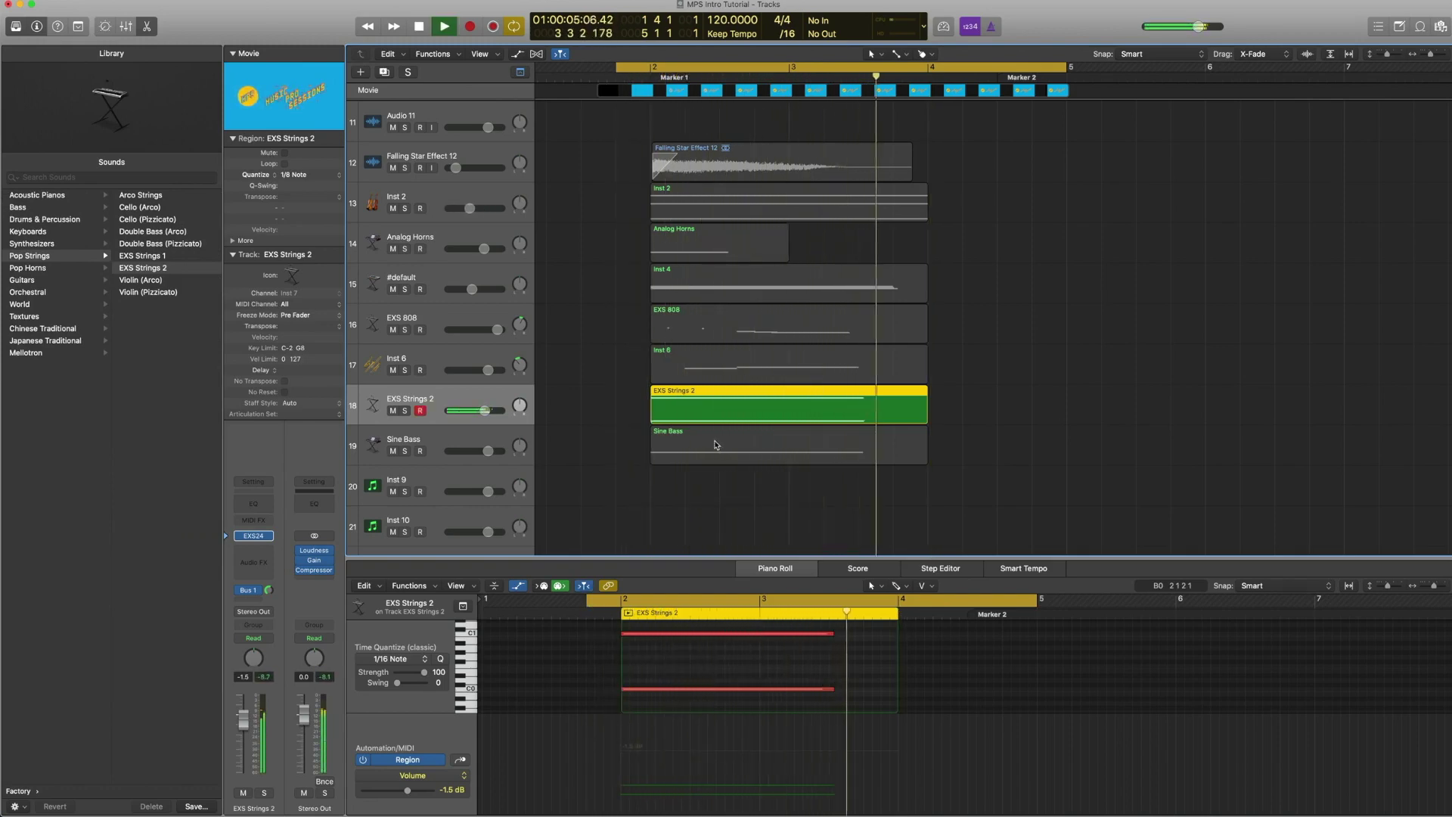
key(space)
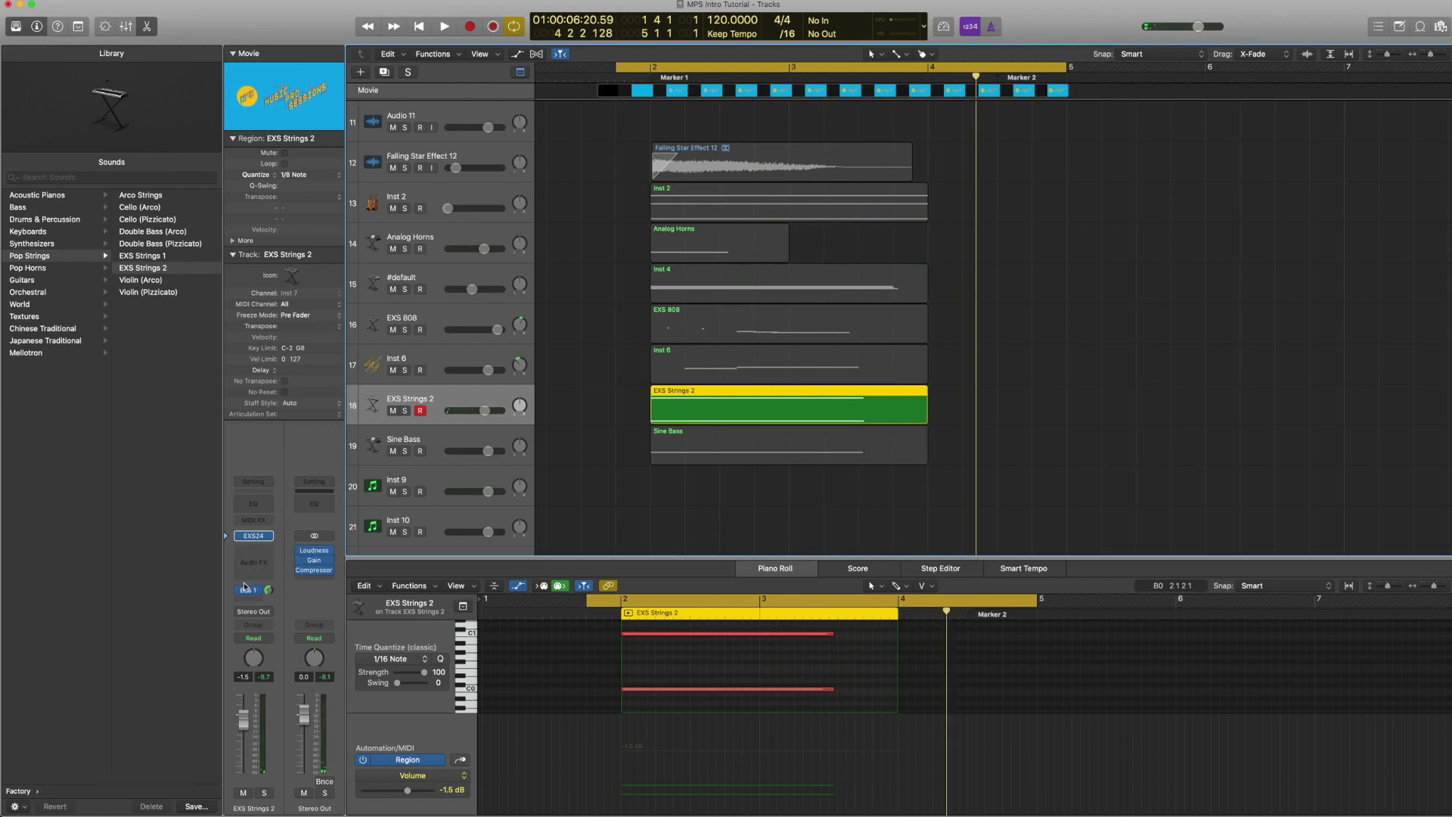
Audition the strings with Inst 2, then with all layers, and select the six instrument regions
shift+click(681, 211)
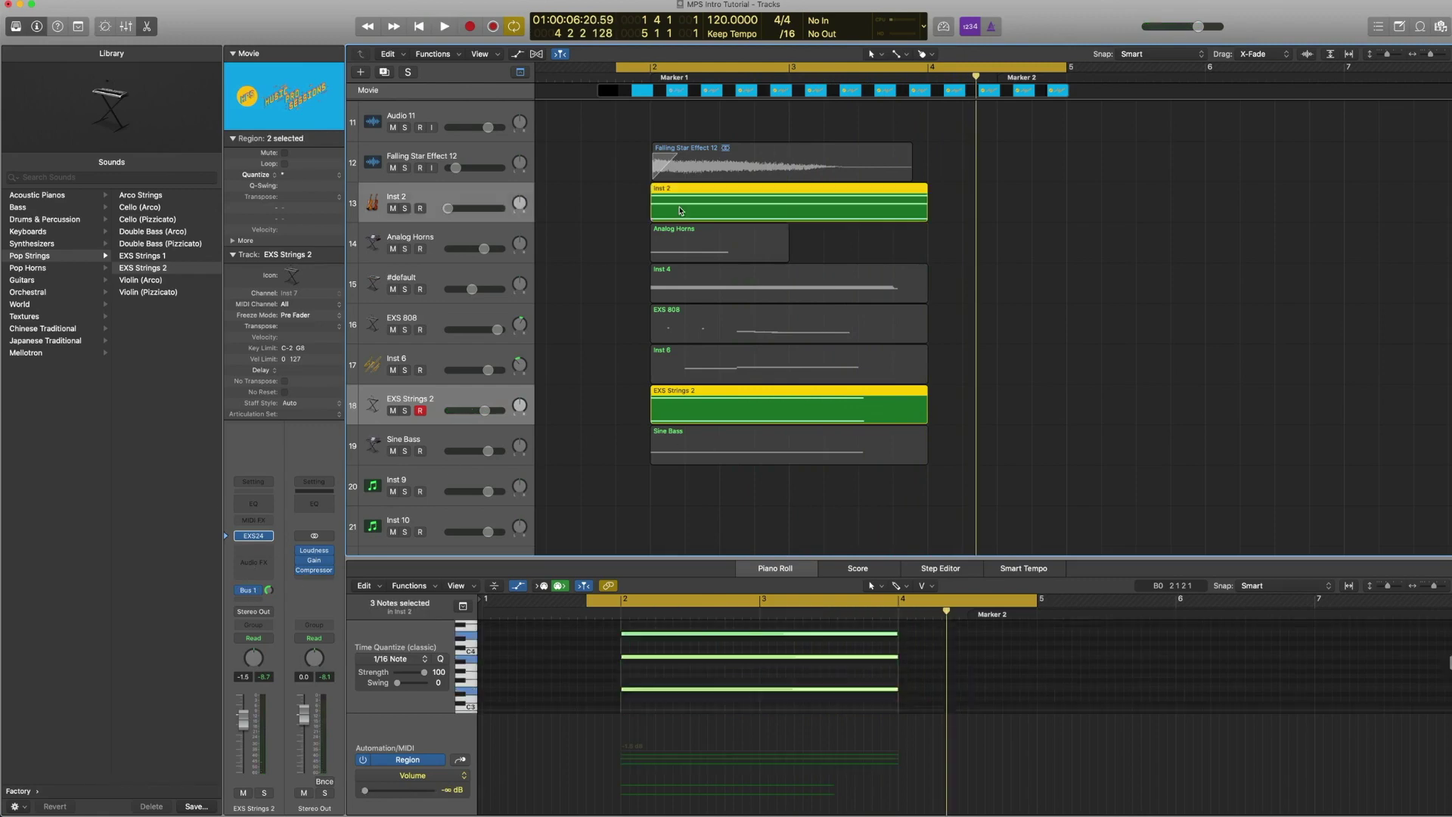
key(space)
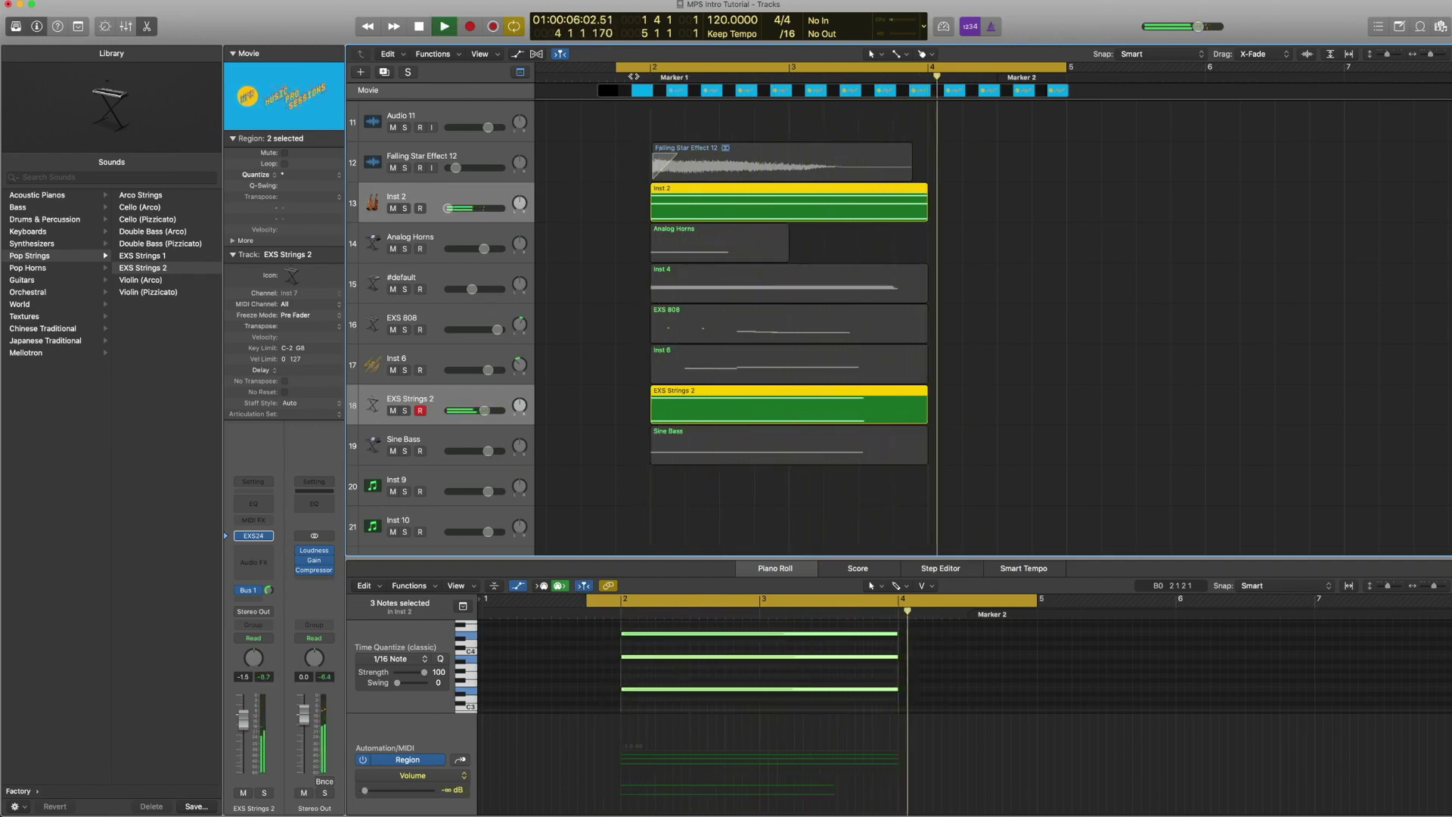
key(space)
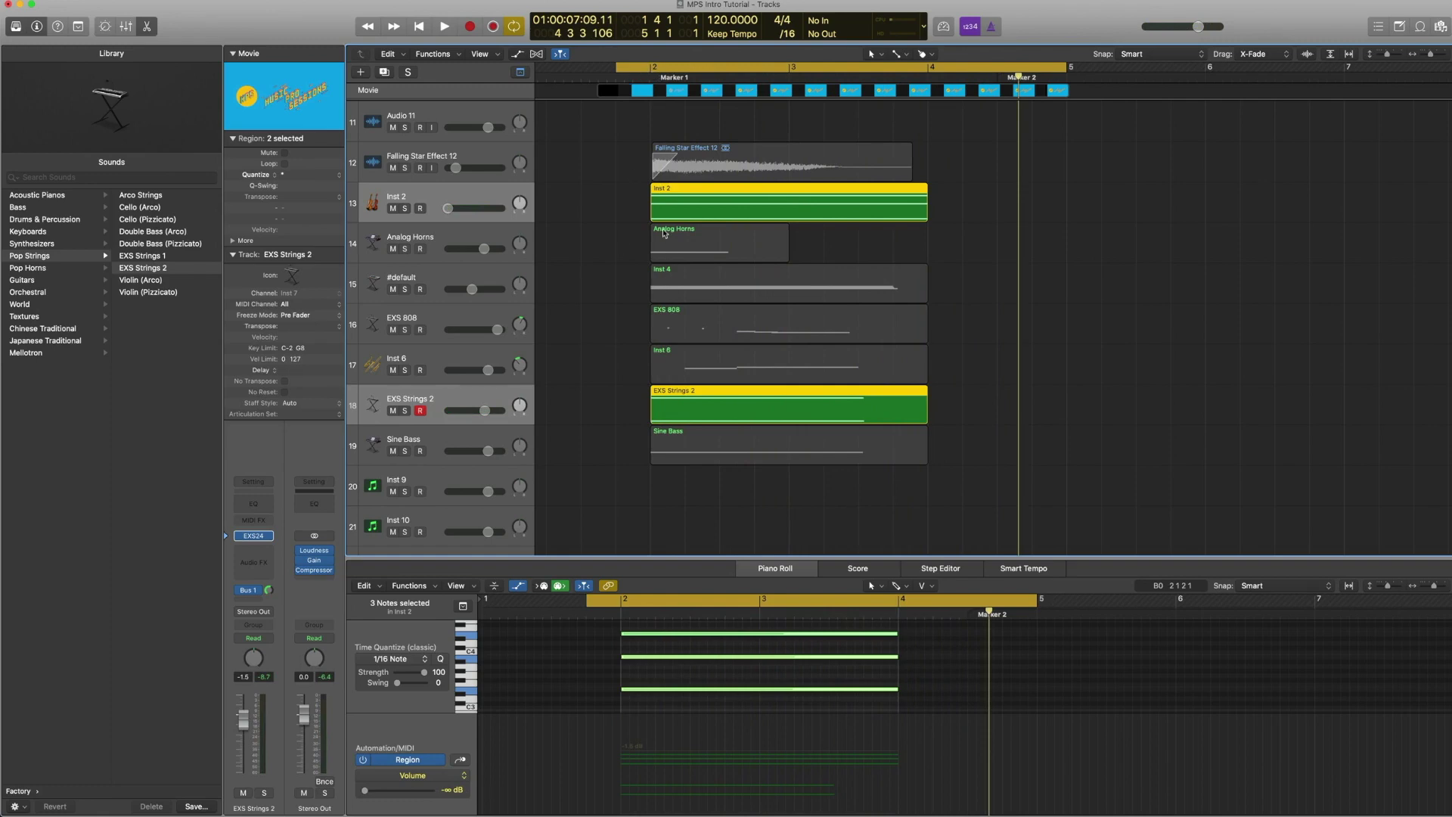
drag(611, 241, 743, 364)
key(space)
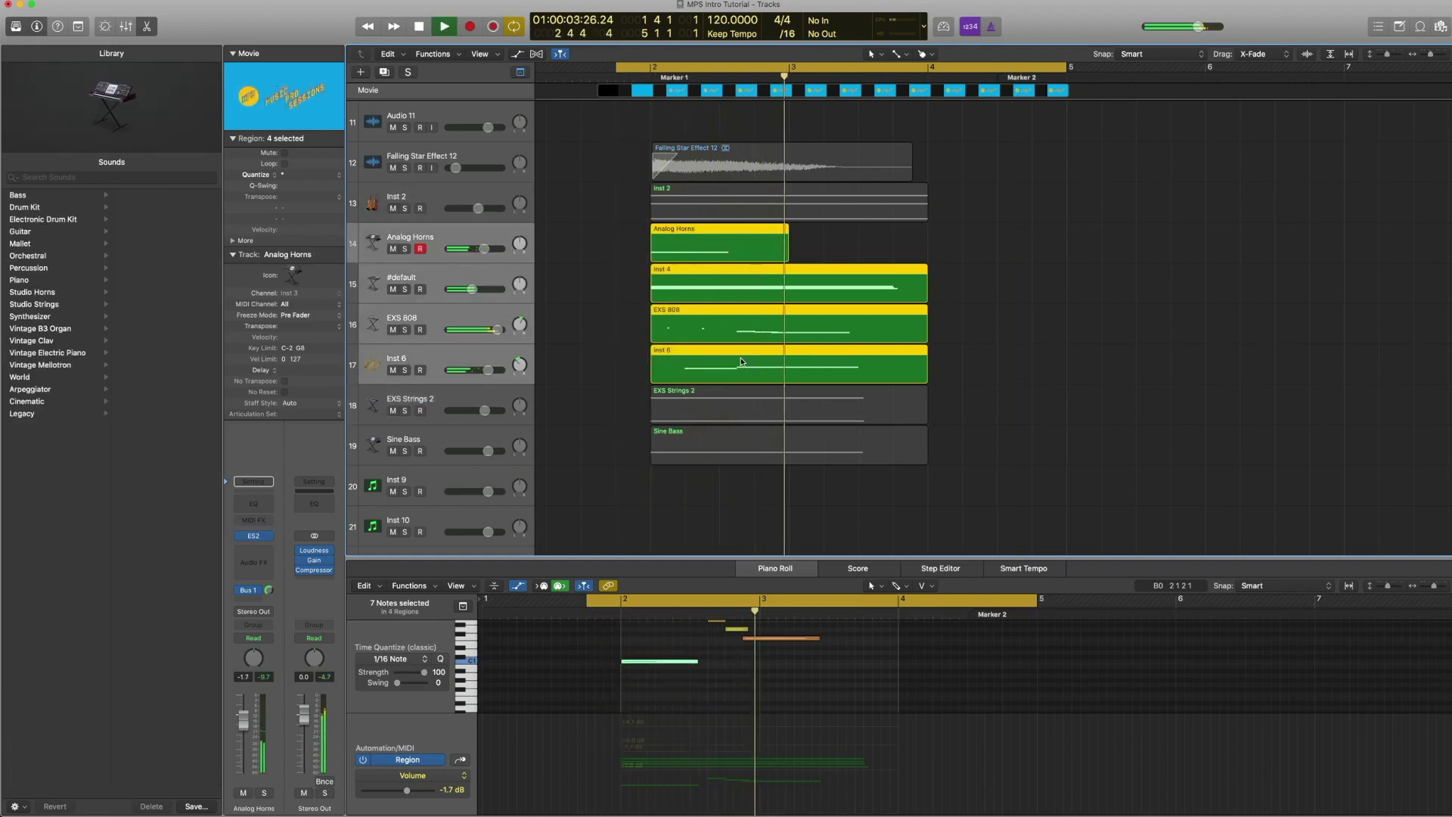
key(space)
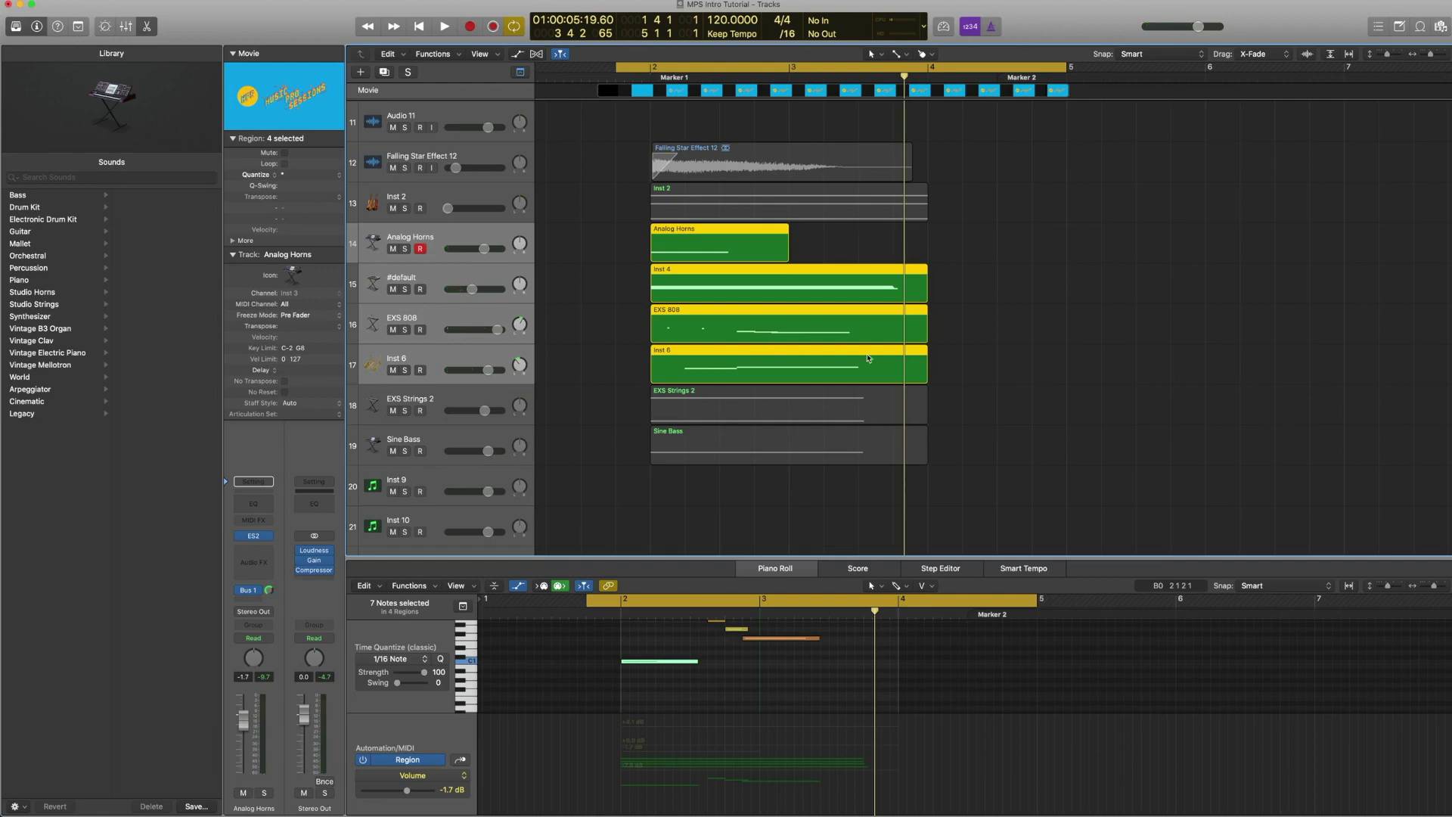
drag(942, 401, 696, 214)
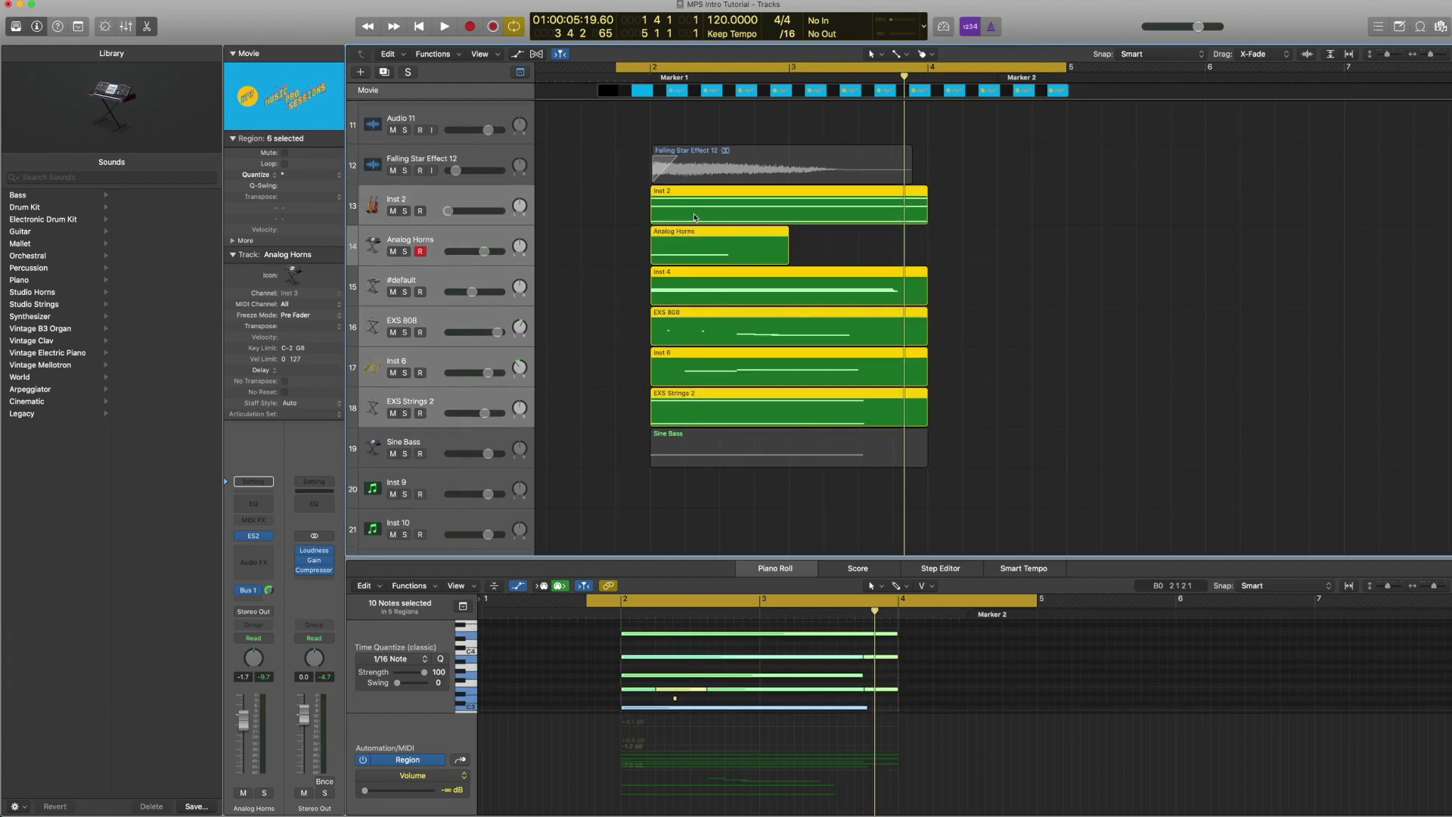
Select only the Sine Bass region and play its single long bass note
click(445, 447)
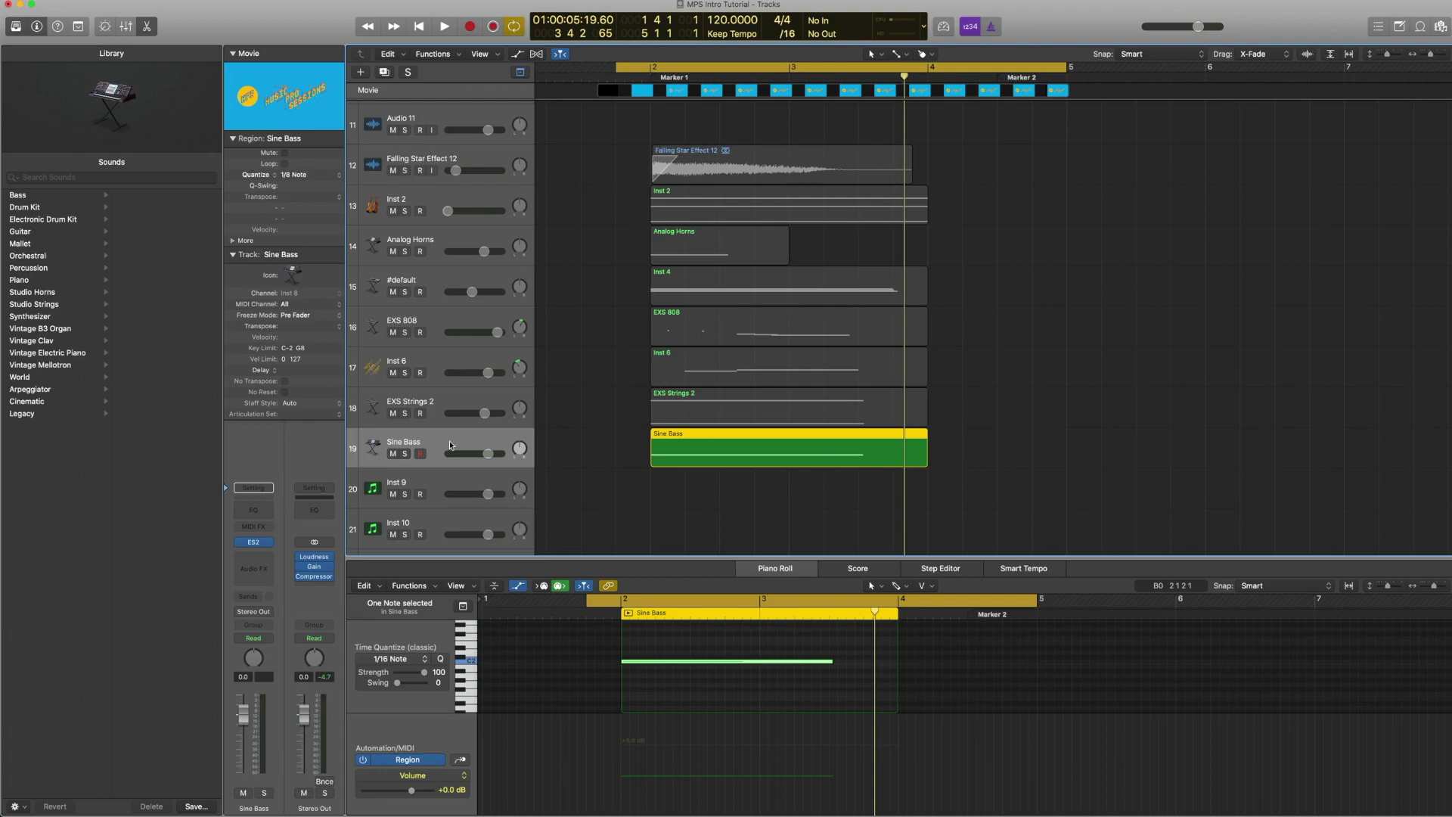
key(space)
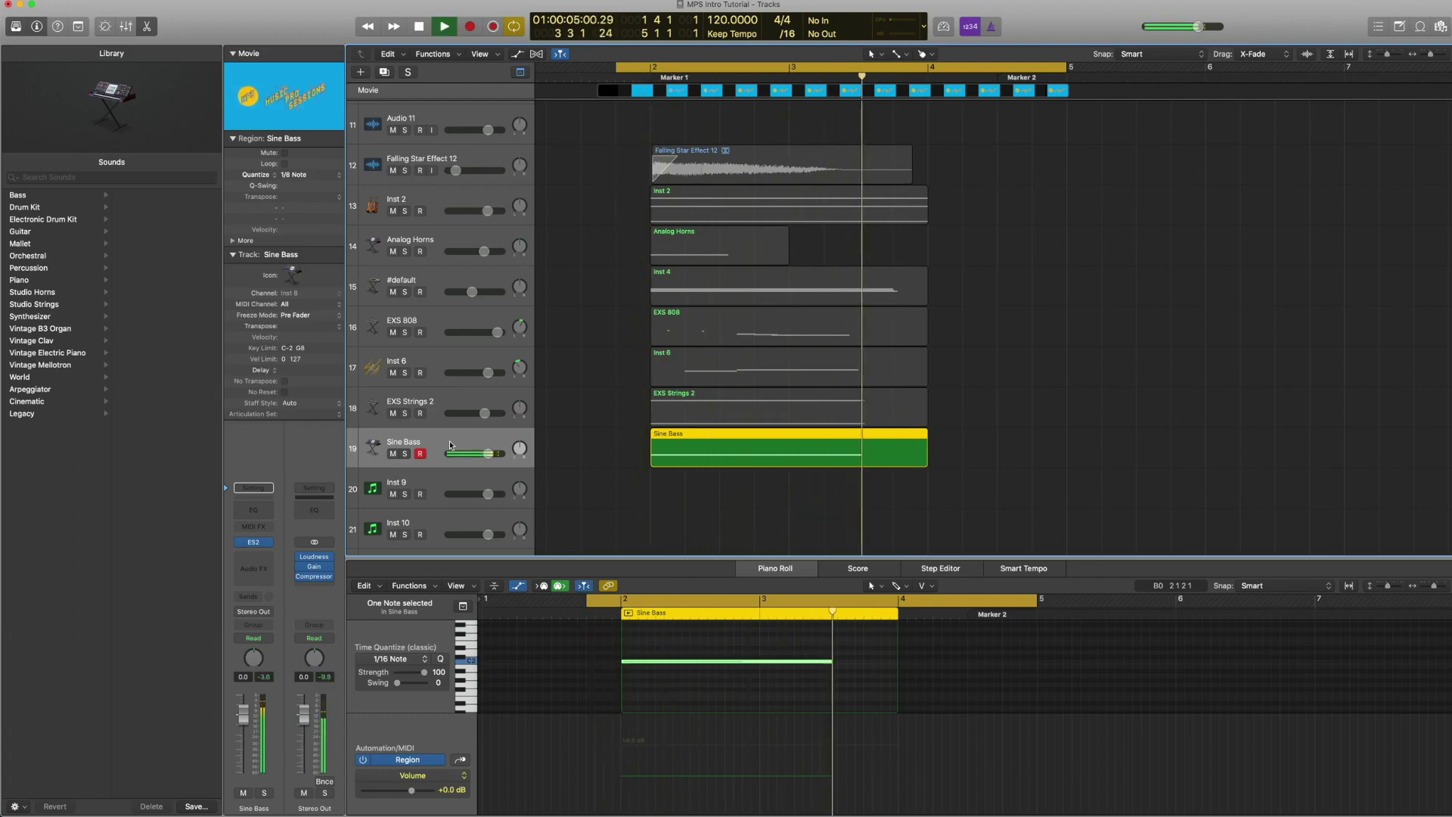
key(space)
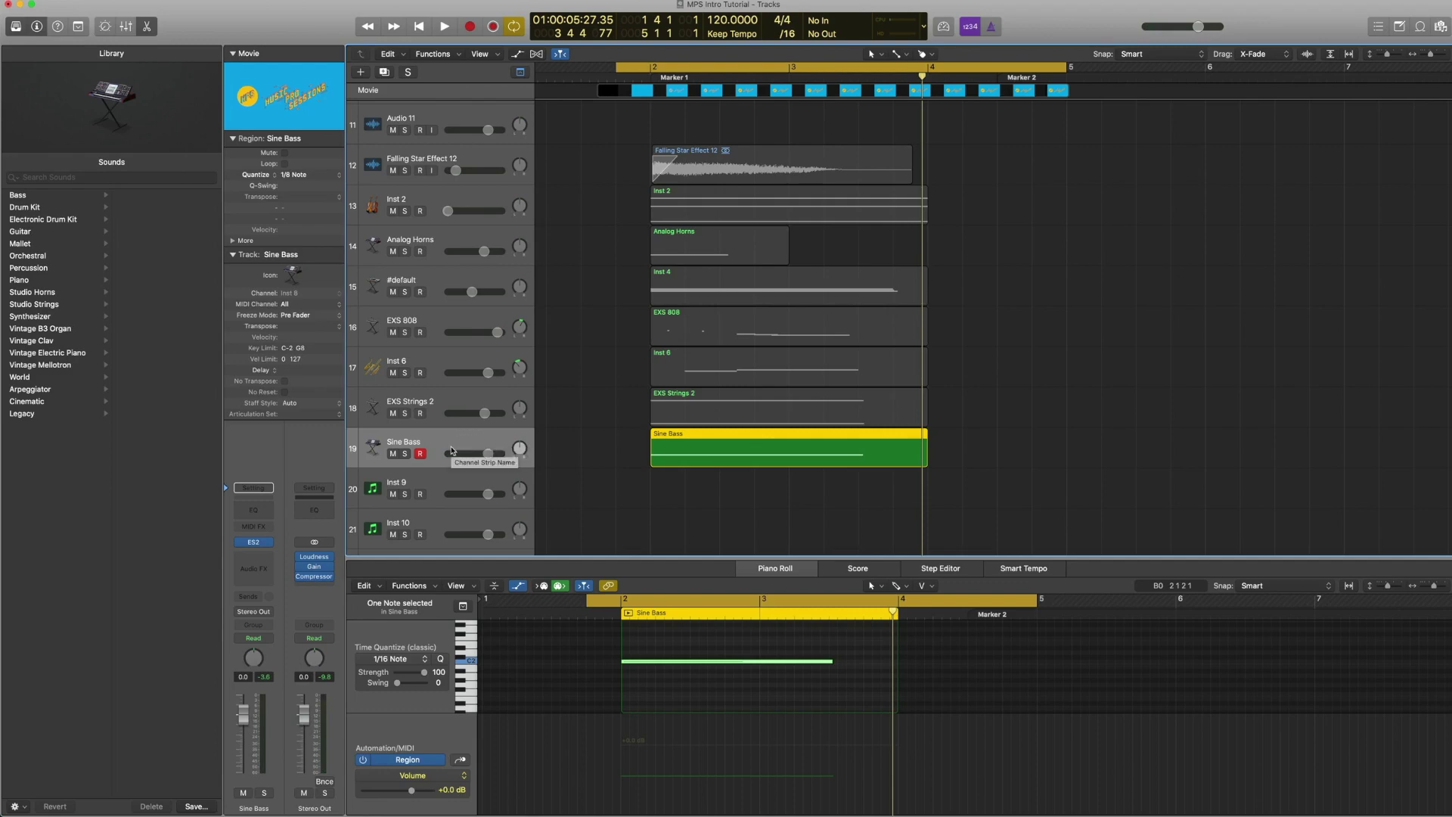
Browse the ES2 Synth Bass presets and close the synth without changing the Sine Bass preset
click(254, 542)
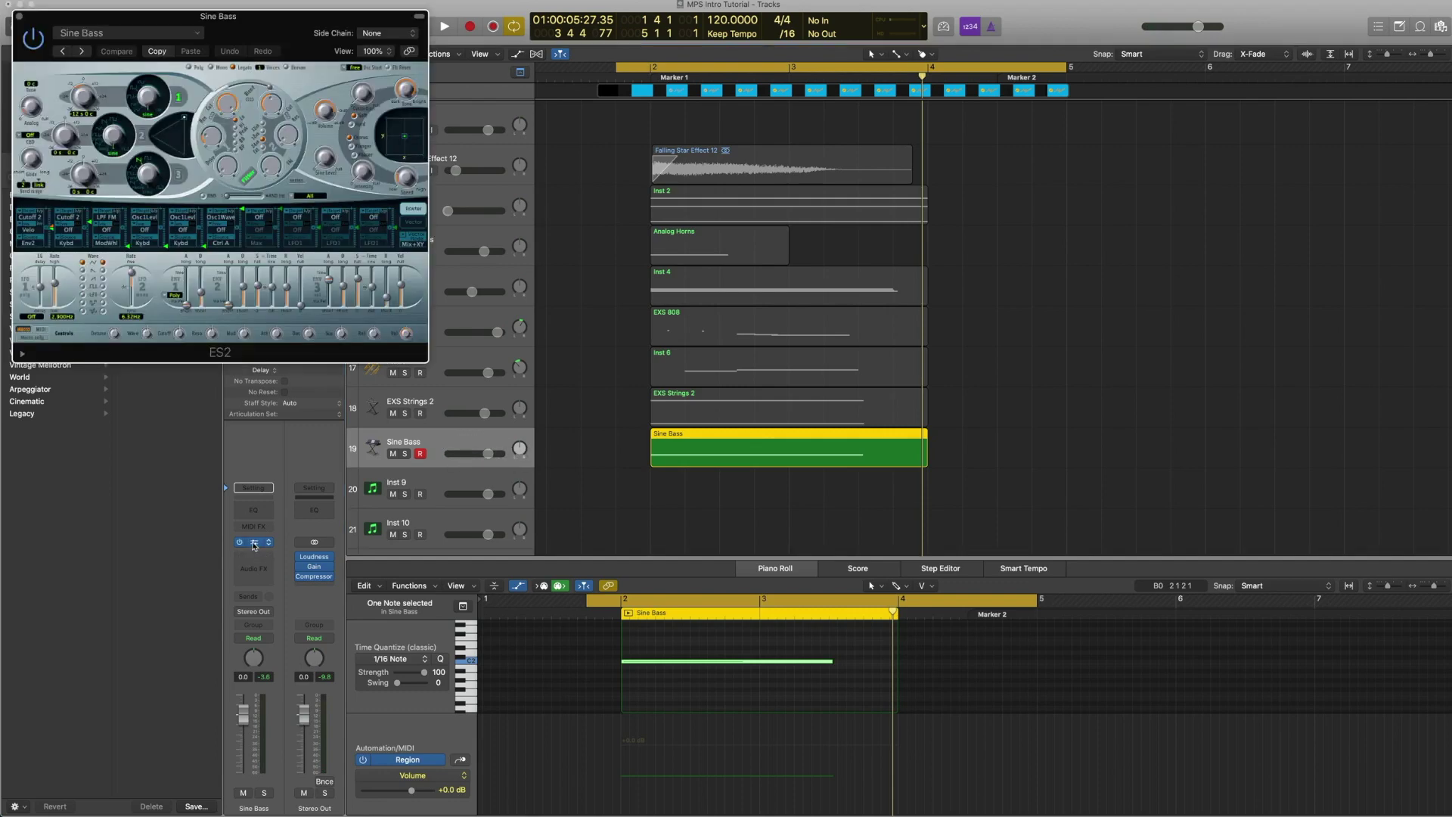
click(130, 34)
mouse_move(147, 274)
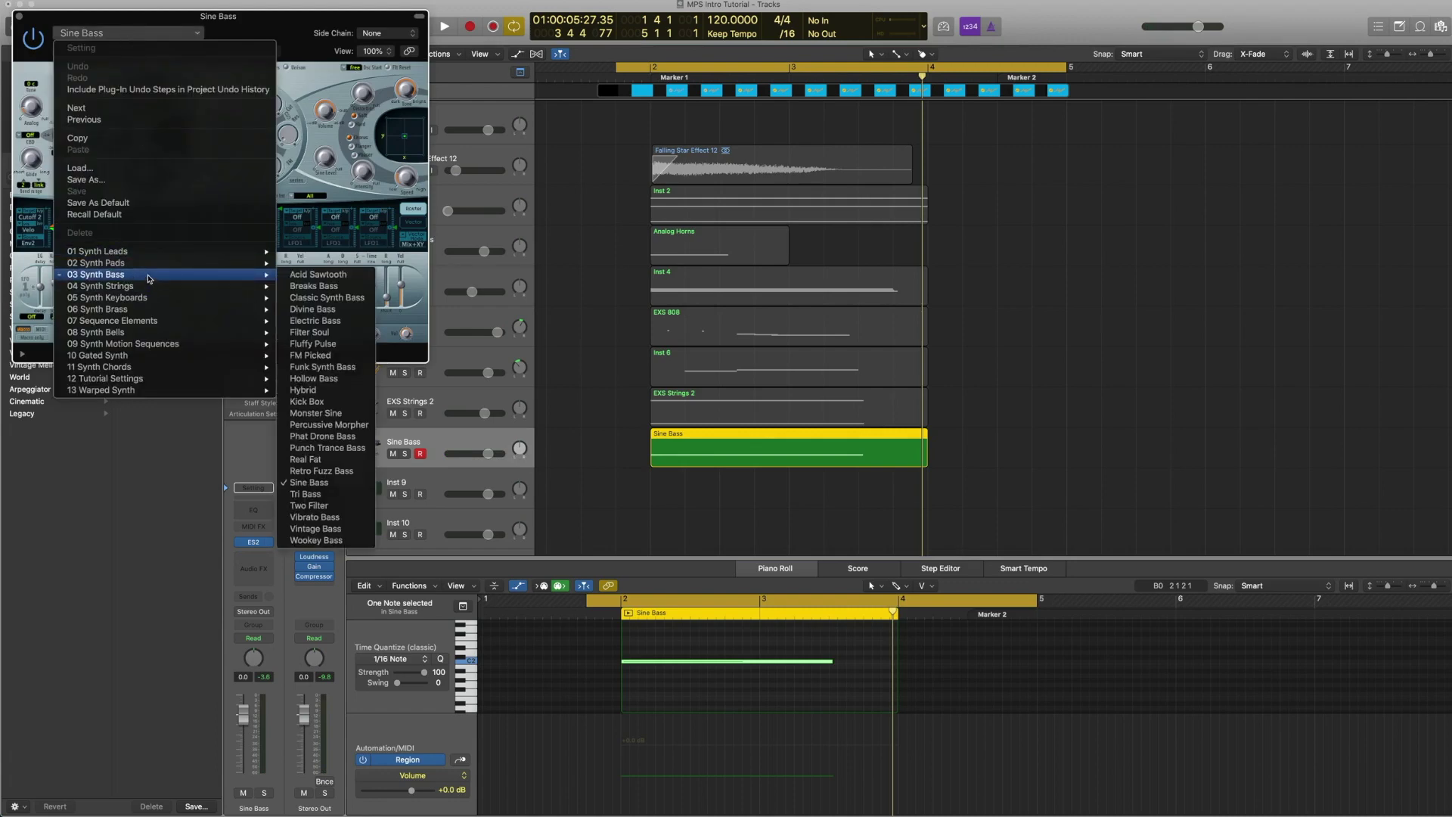
click(53, 16)
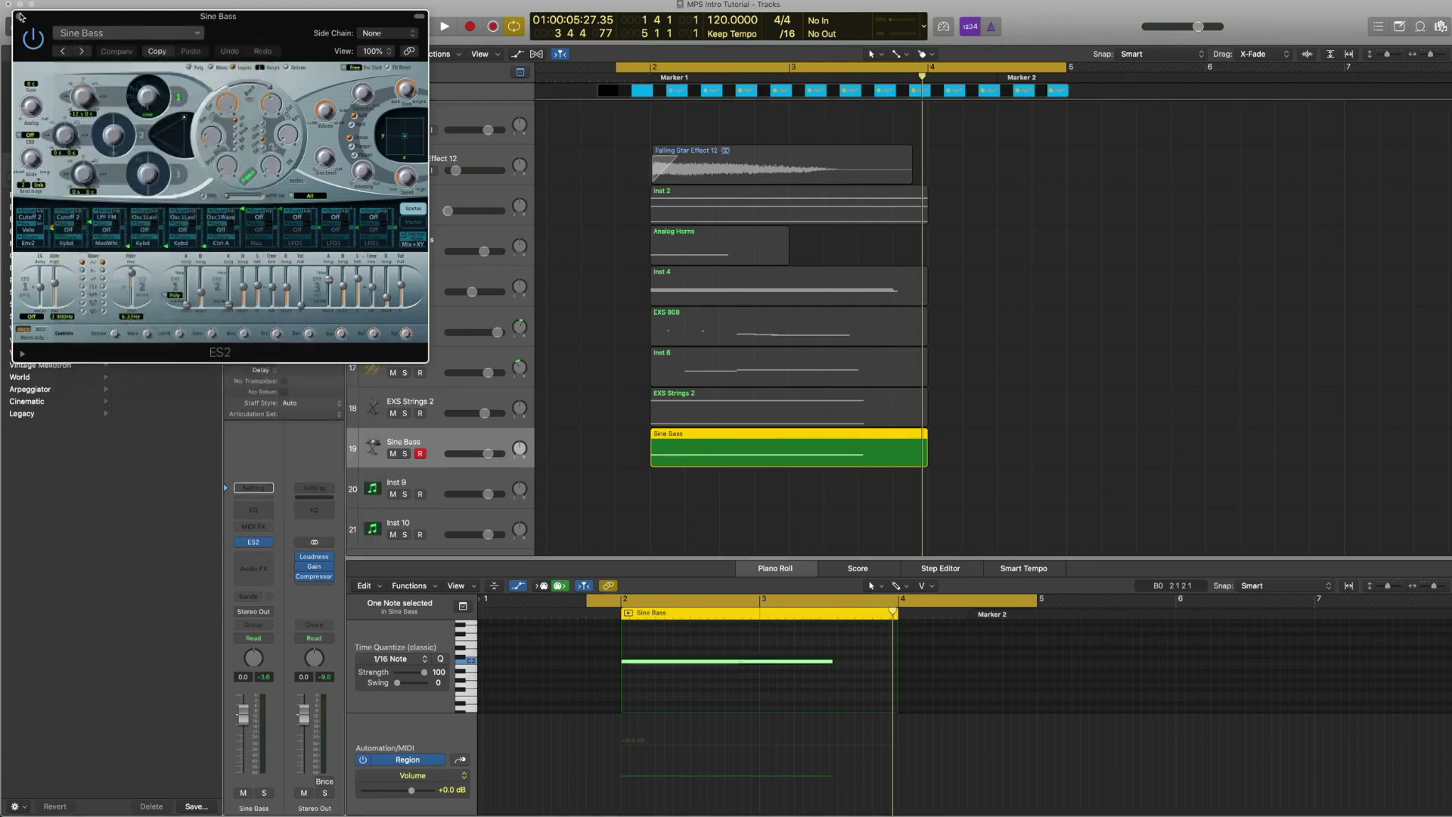
click(21, 16)
Lower the Sine Bass note by one step and play it back
key(alt+Down)
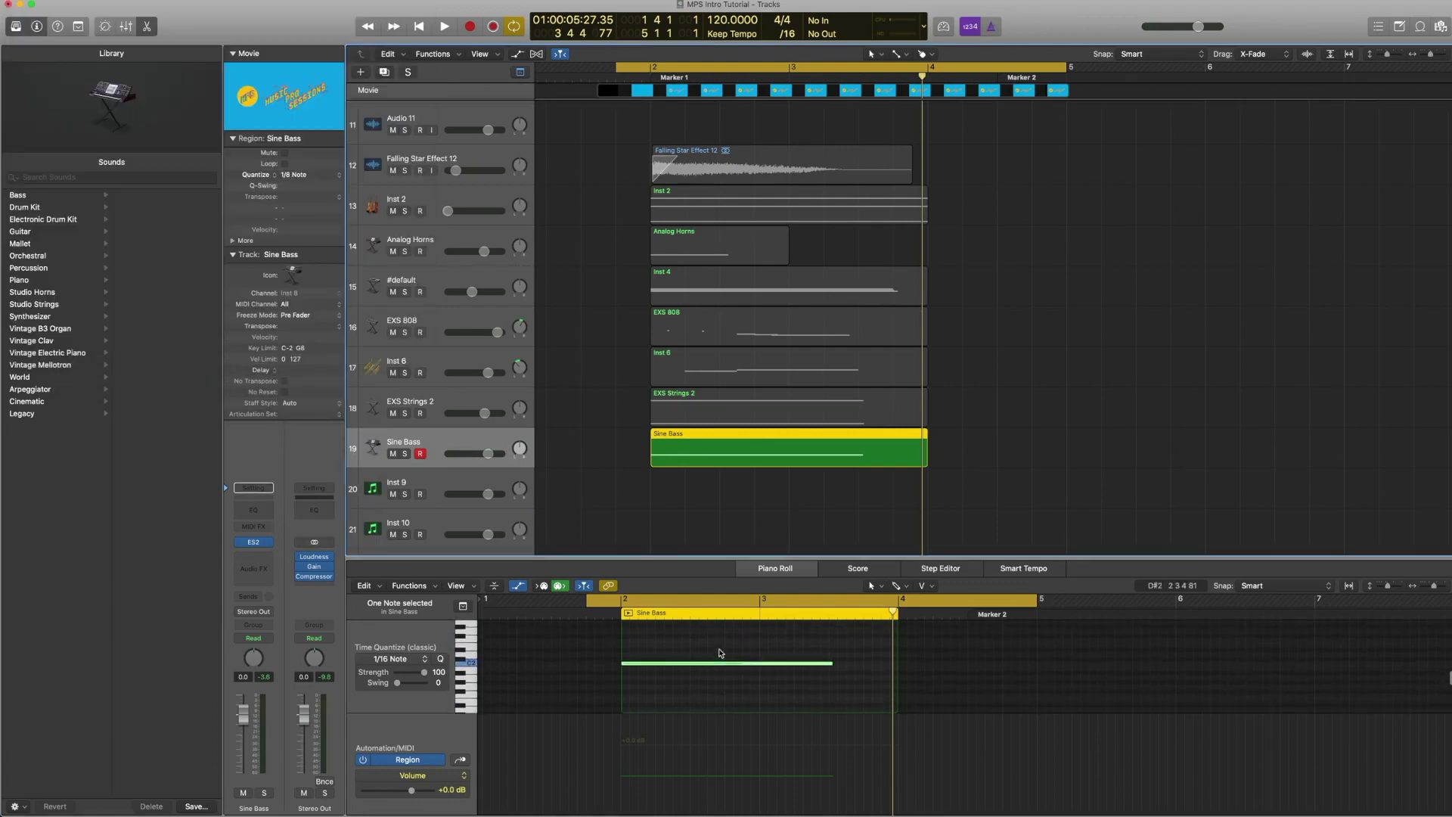
key(space)
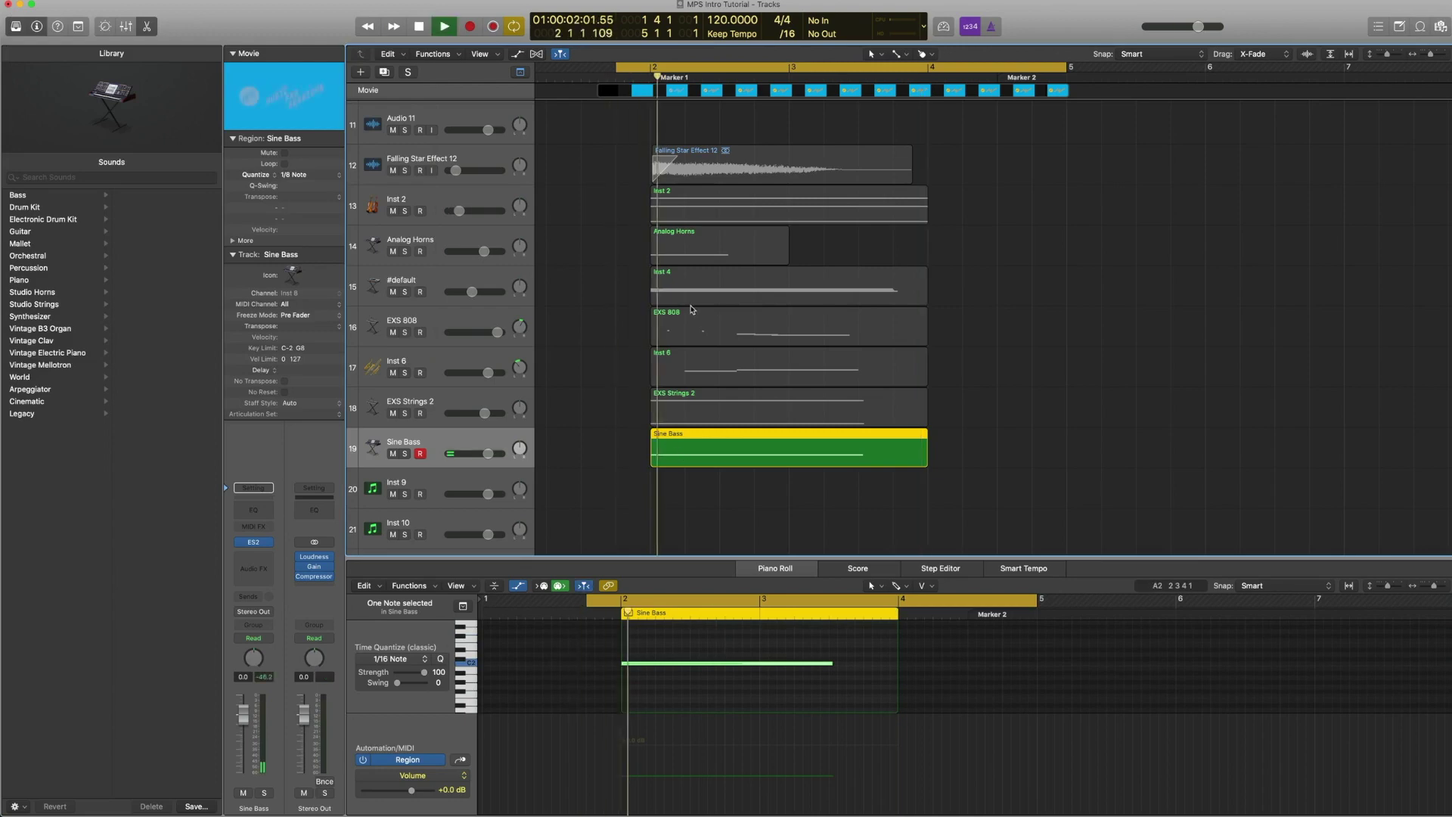
key(space)
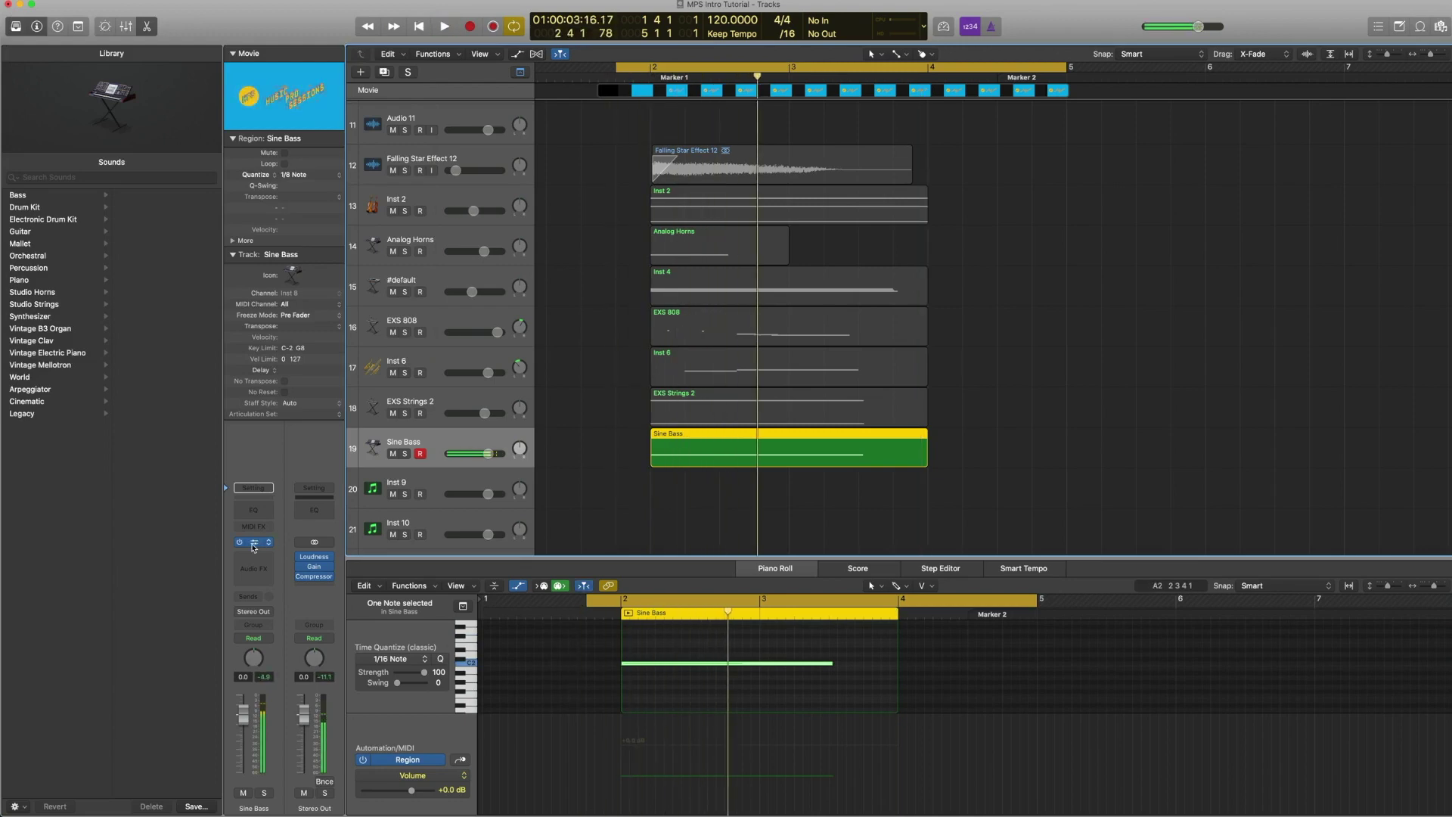
click(254, 543)
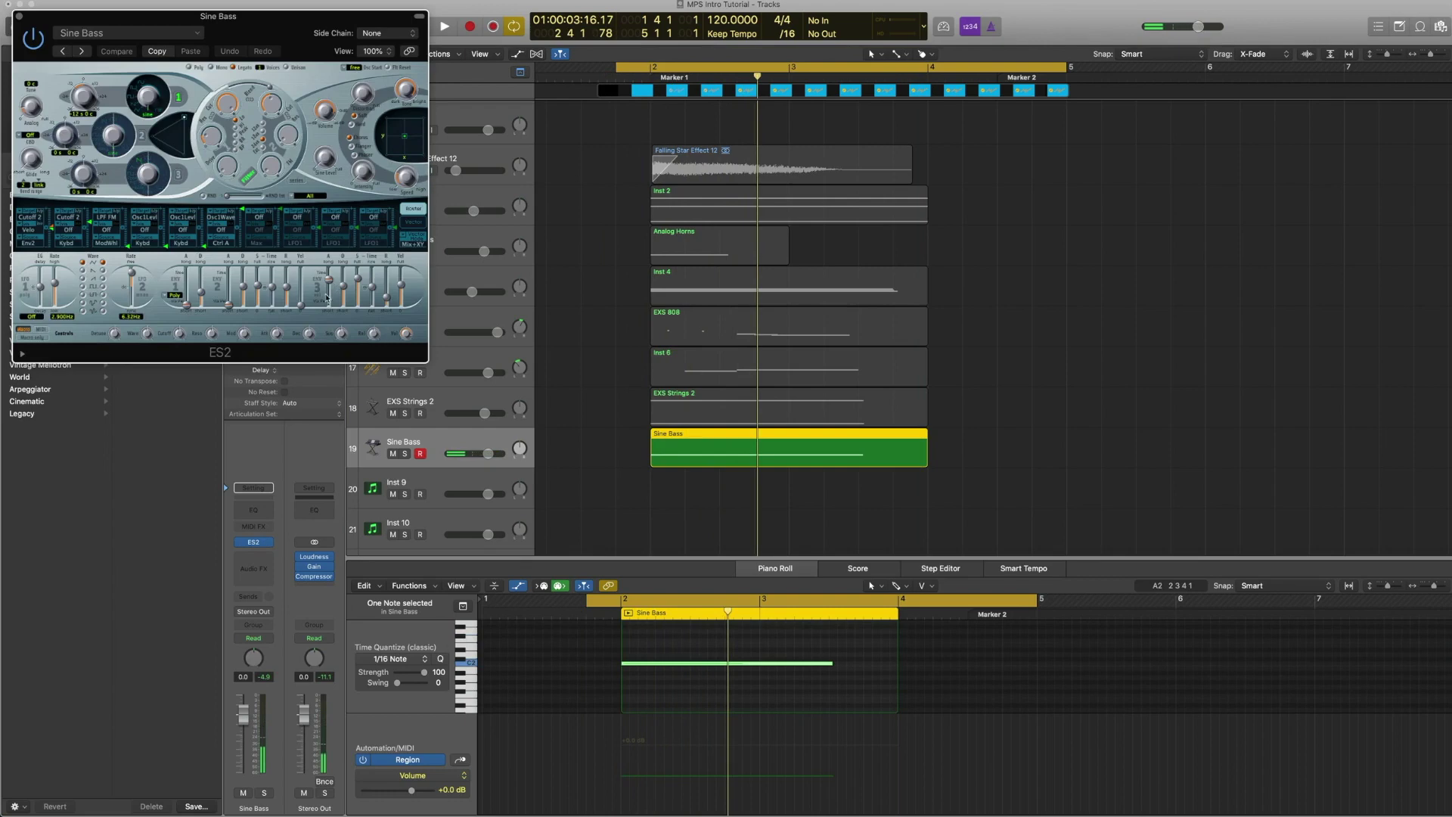
click(21, 16)
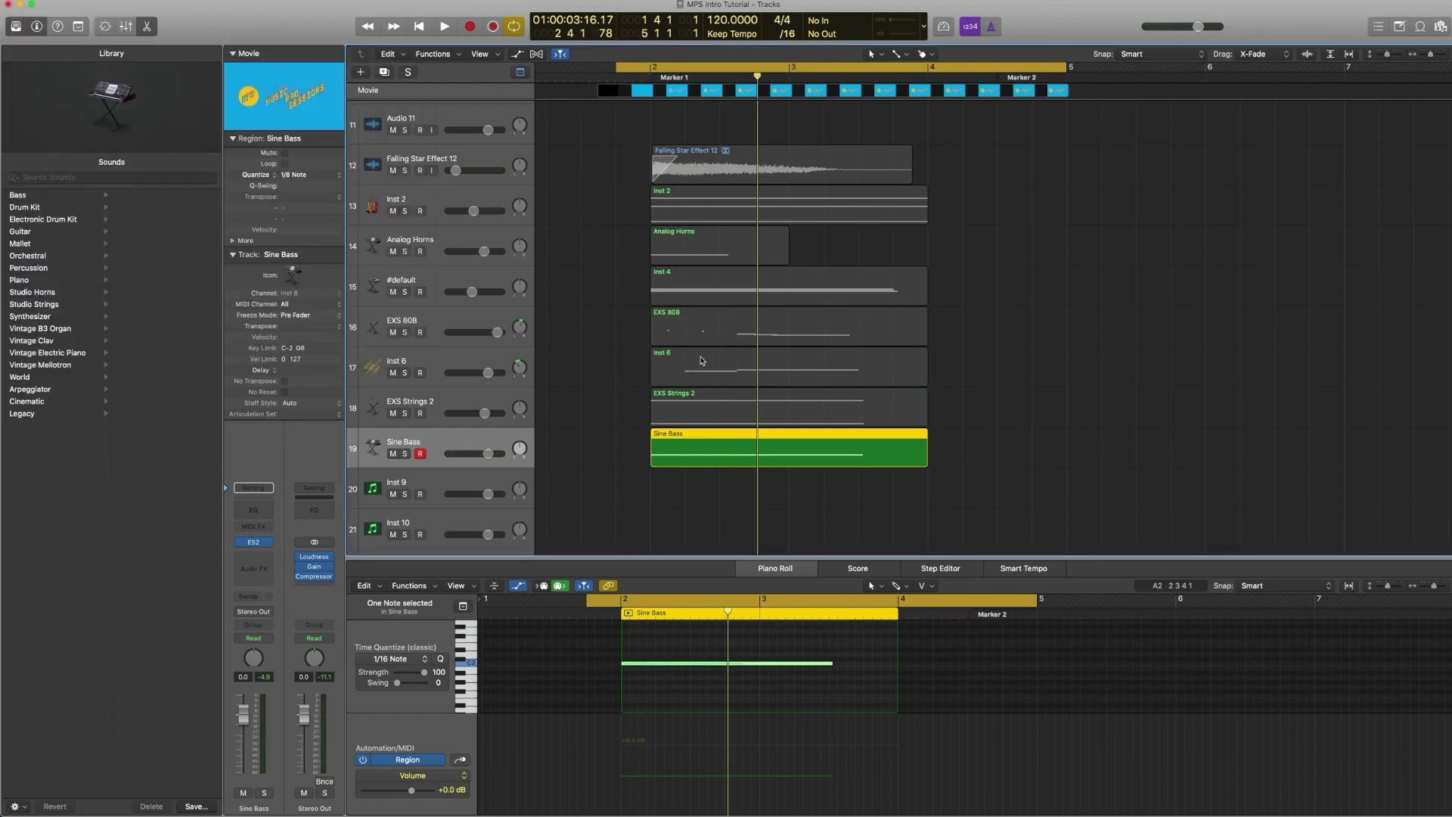
Add the Inst 4 region to the Sine Bass selection, leaving Inst 2 out
shift+click(688, 303)
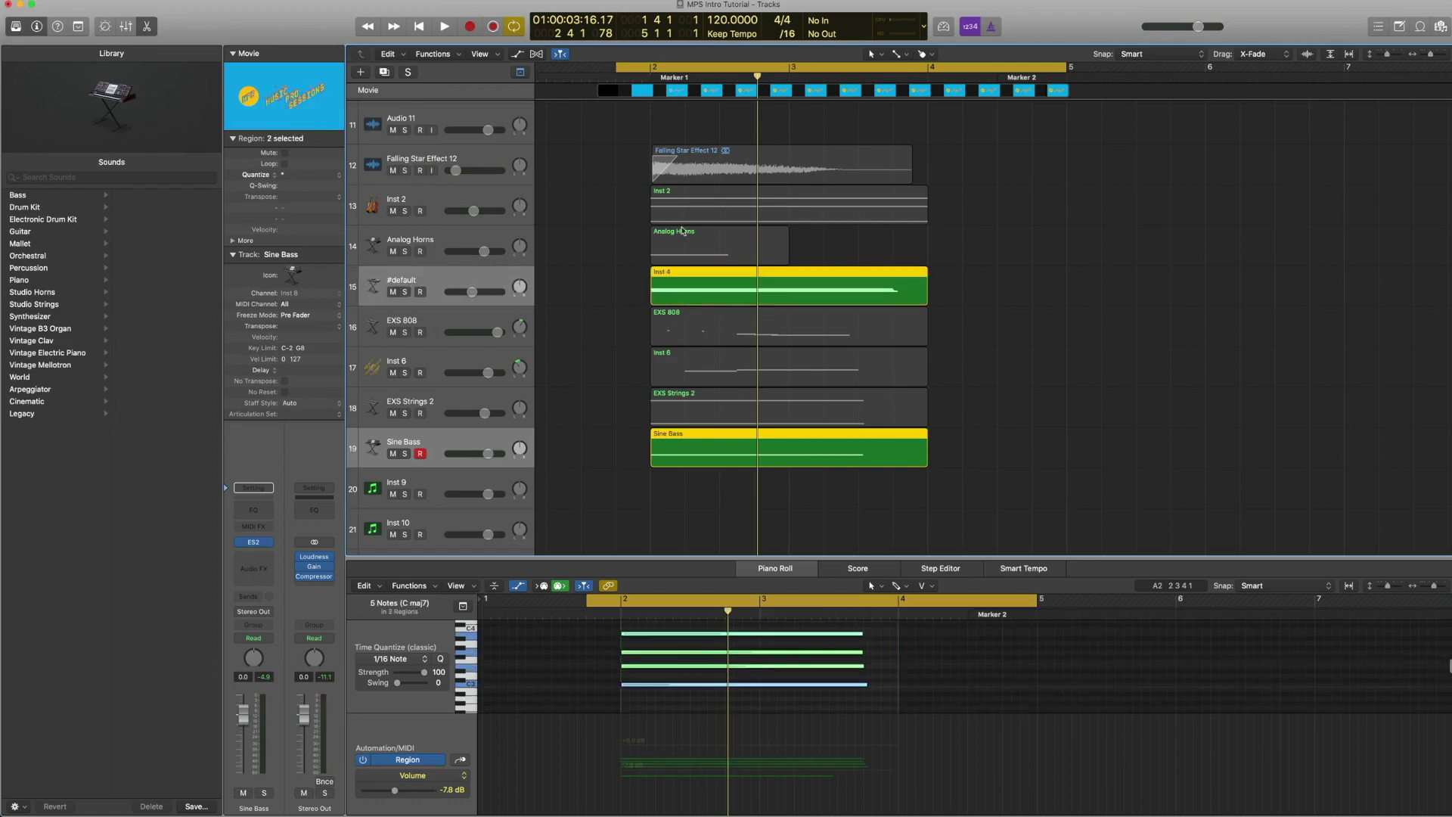
shift+click(681, 214)
shift+click(682, 214)
Play the Analog Horns, Inst 4 and Sine Bass layers together, then just horns and chords
shift+click(673, 256)
key(space)
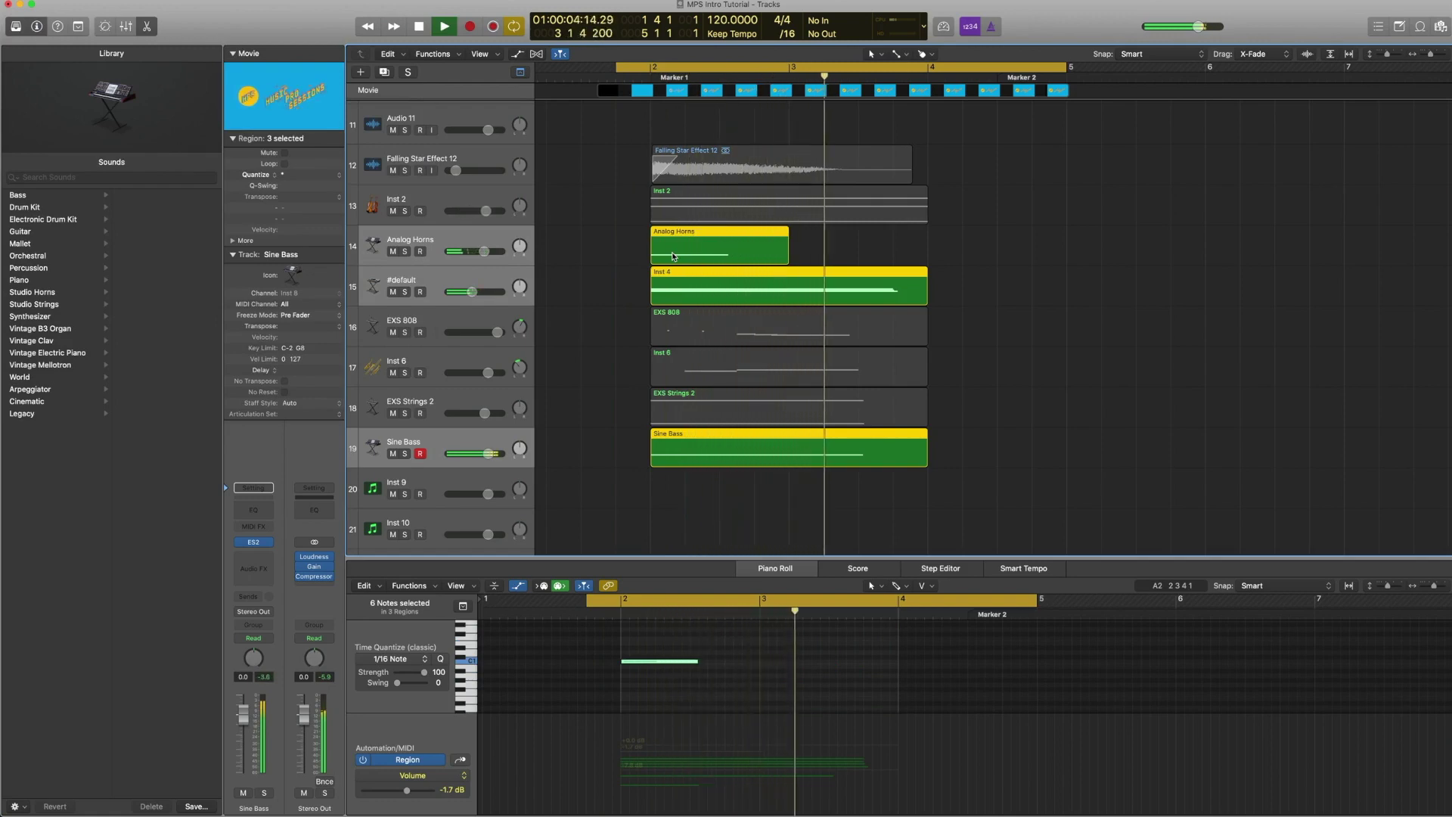
key(space)
drag(983, 288, 745, 242)
key(space)
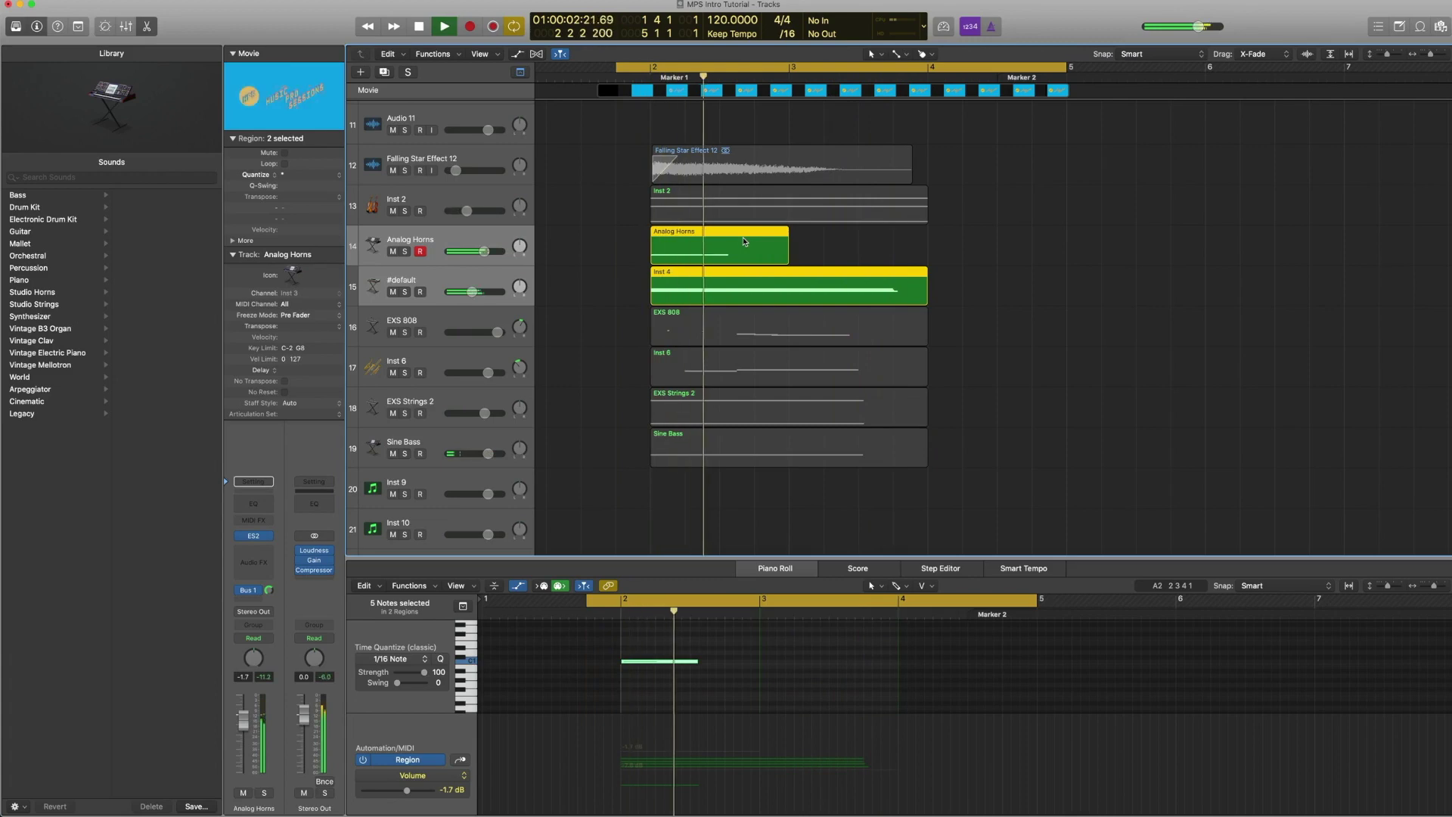
key(space)
Select all regions and show the Falling Star Effect 12 waveform in the editor
drag(626, 289, 677, 247)
click(666, 454)
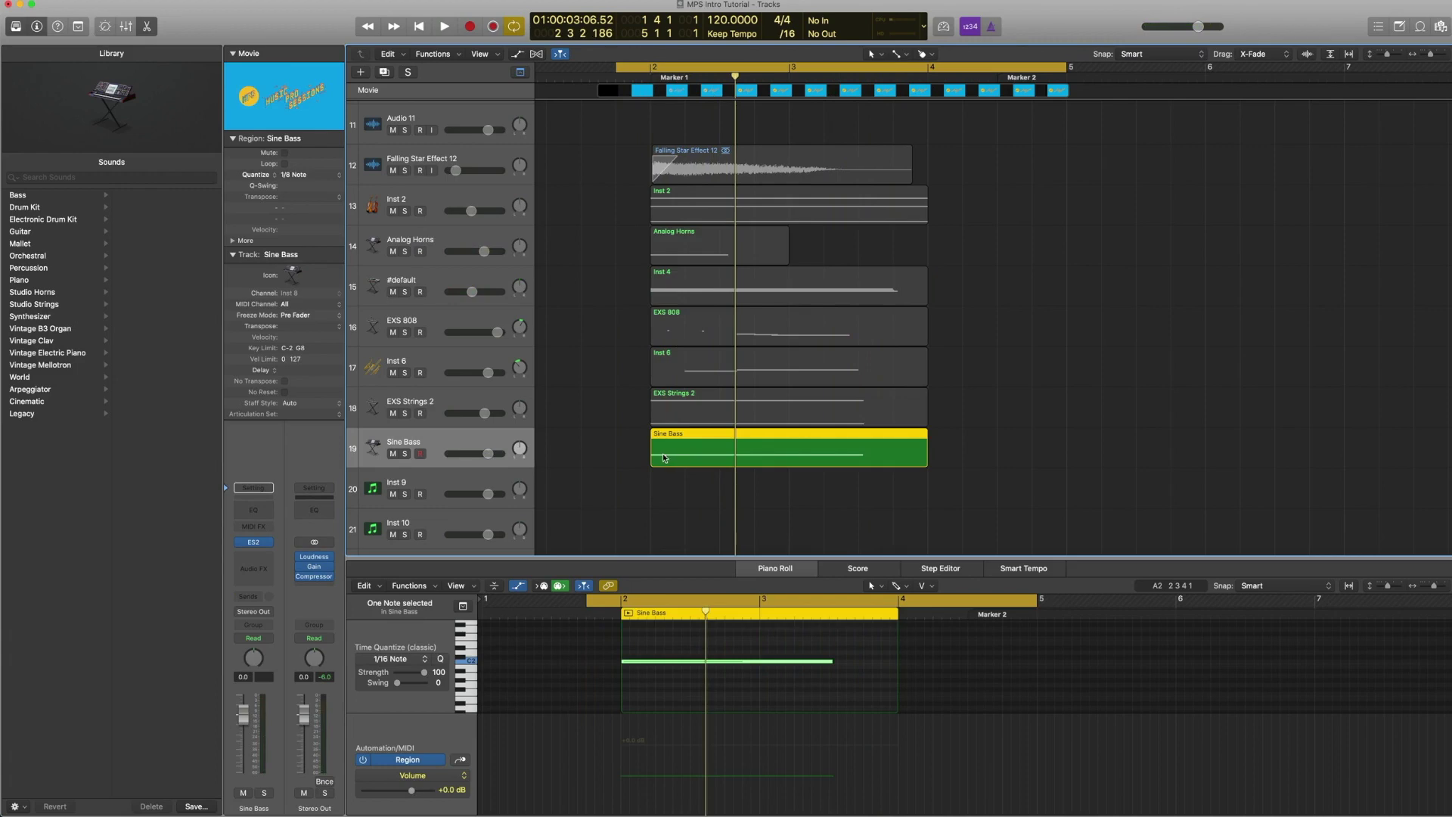
key(super+a)
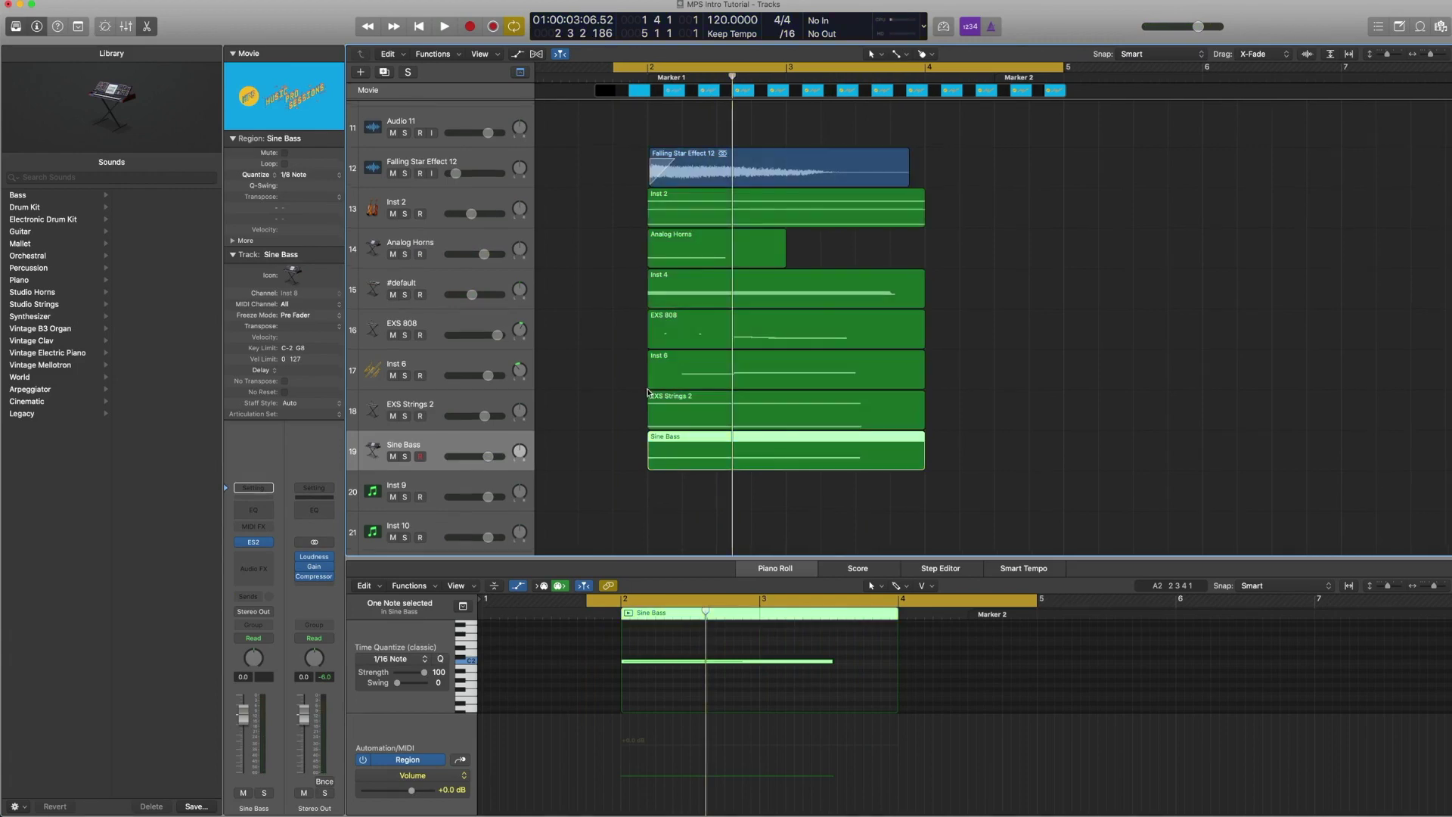
click(463, 163)
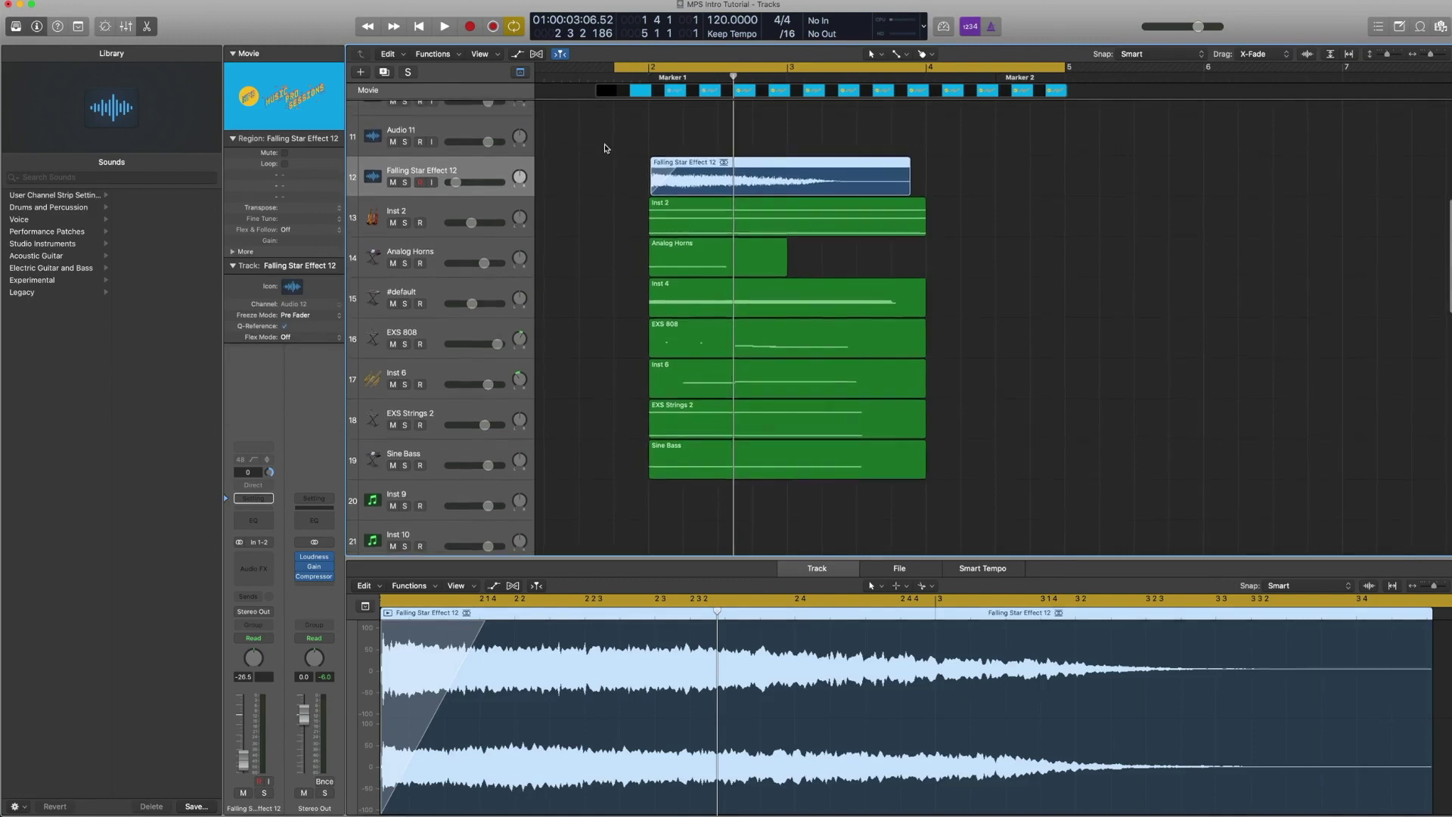
click(1418, 29)
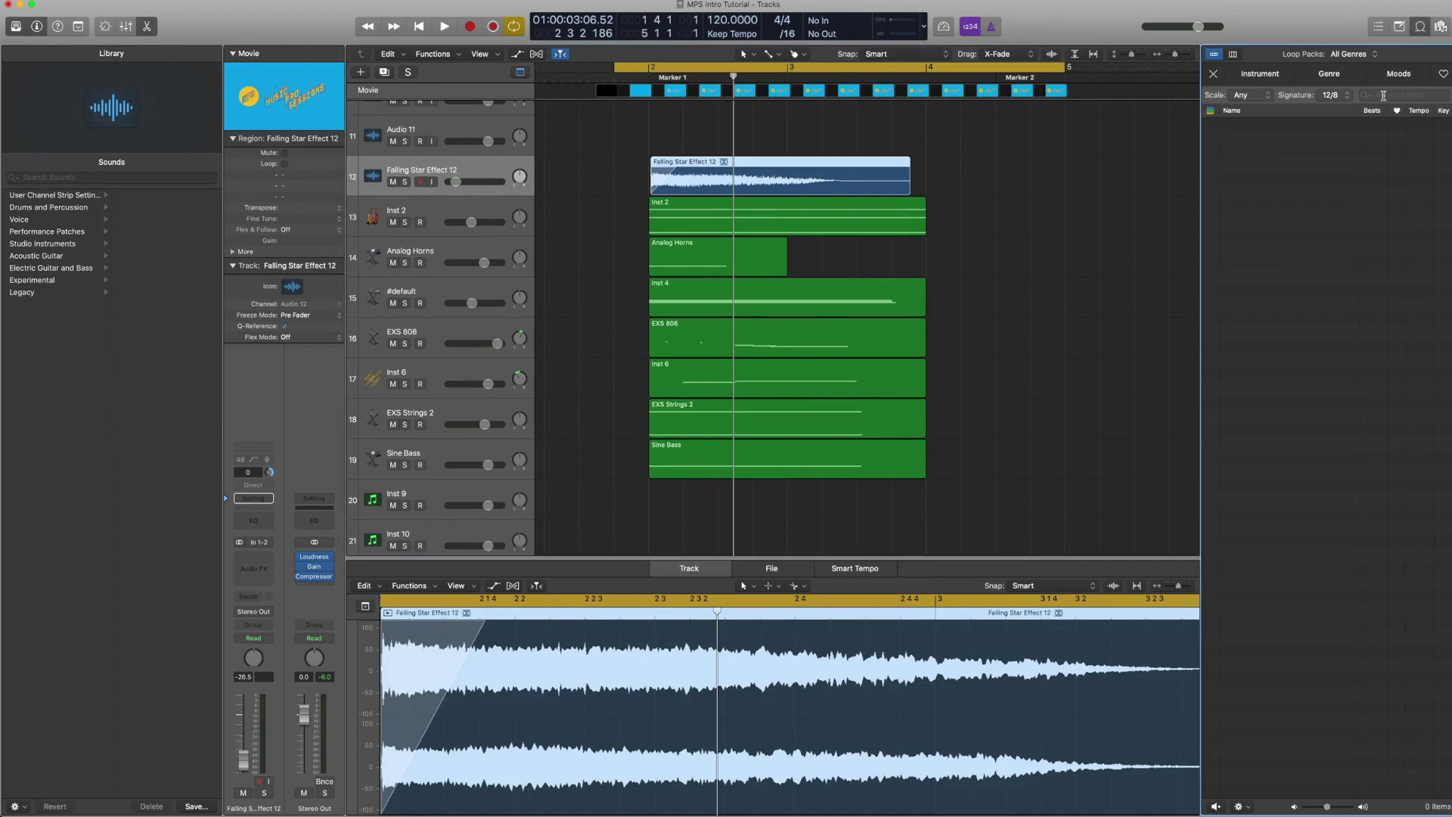
text(fall)
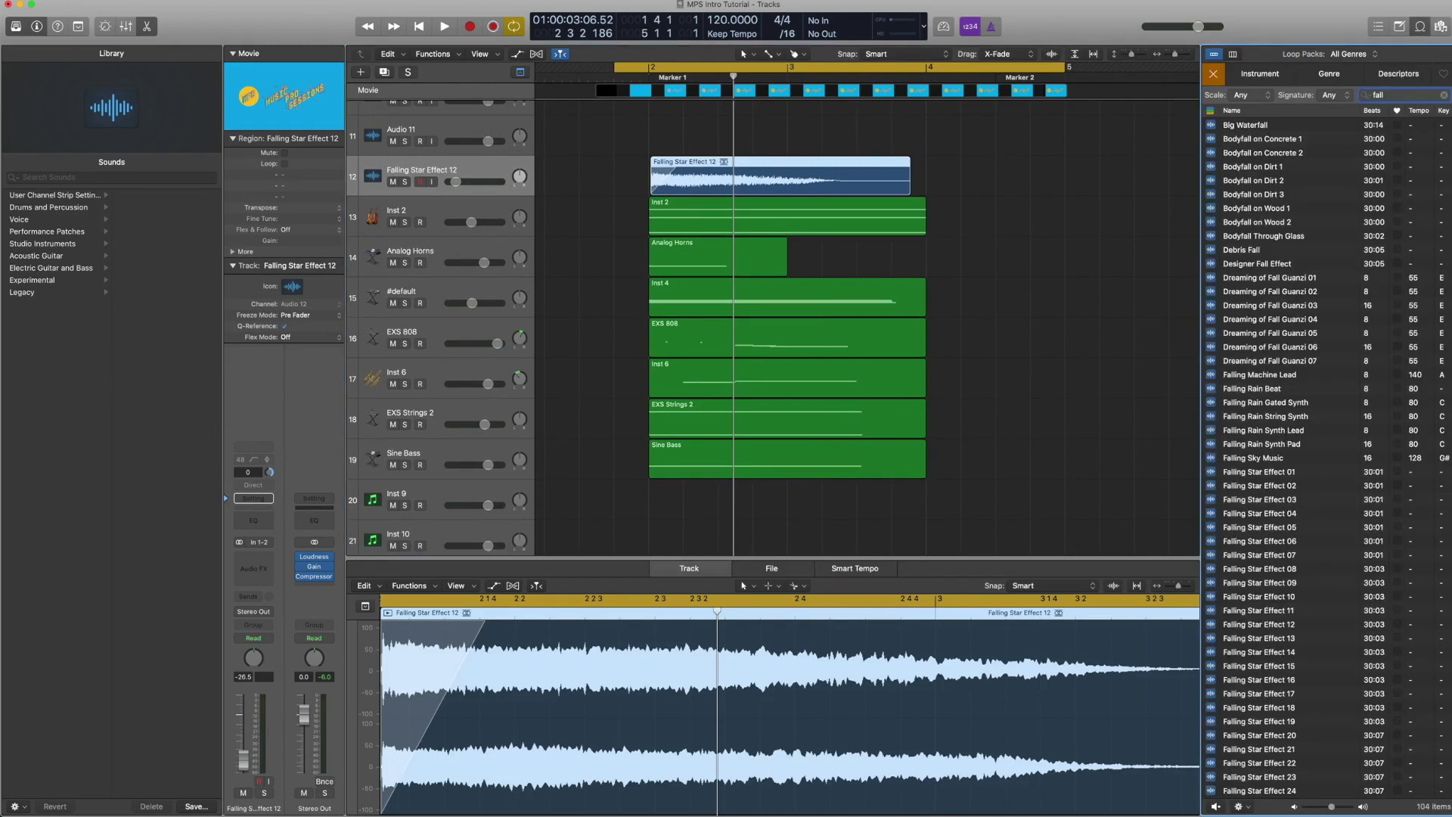
scroll(1291, 425, down, 2)
scroll(1291, 425, down, 3)
click(1280, 400)
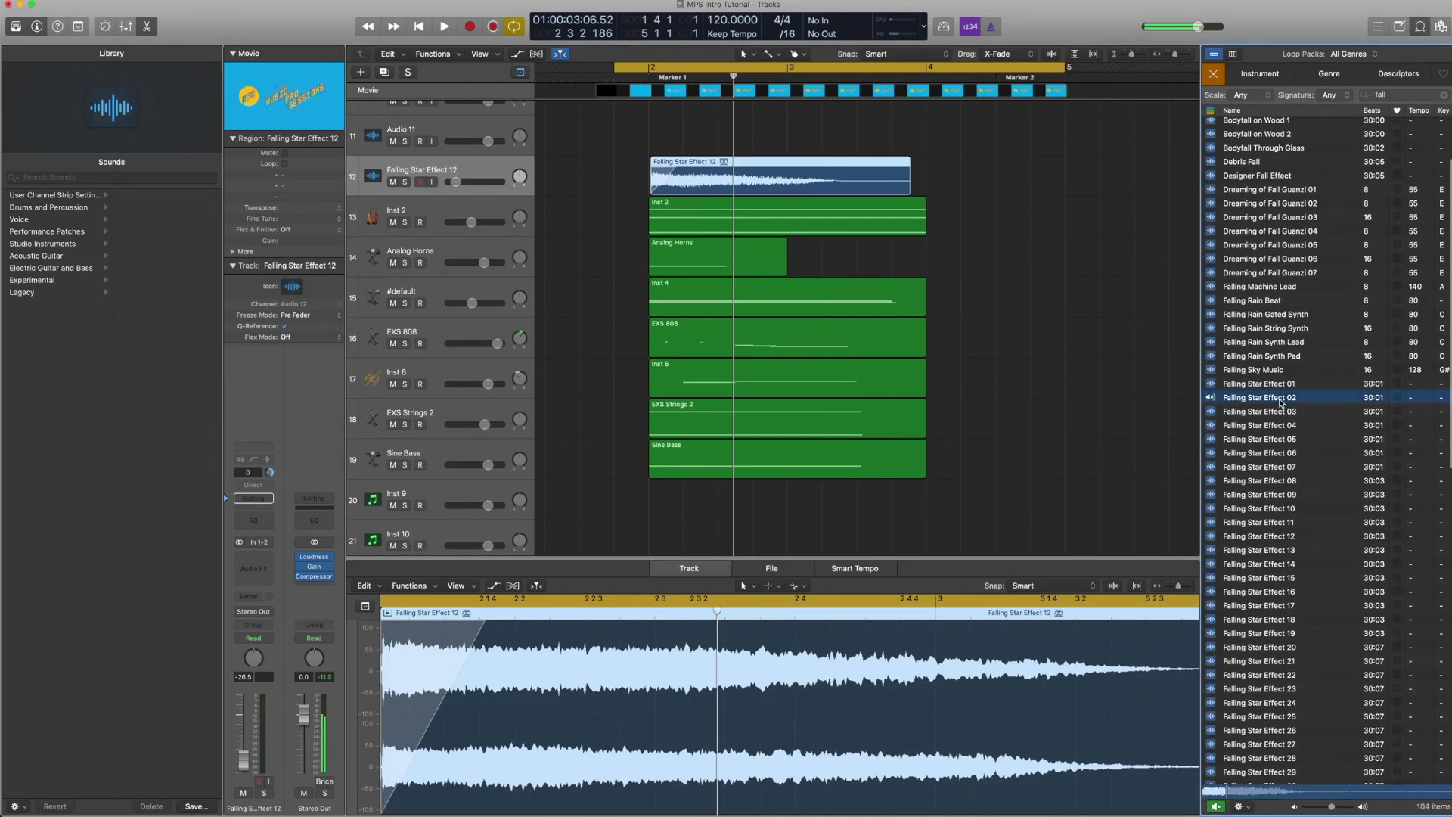
click(1273, 414)
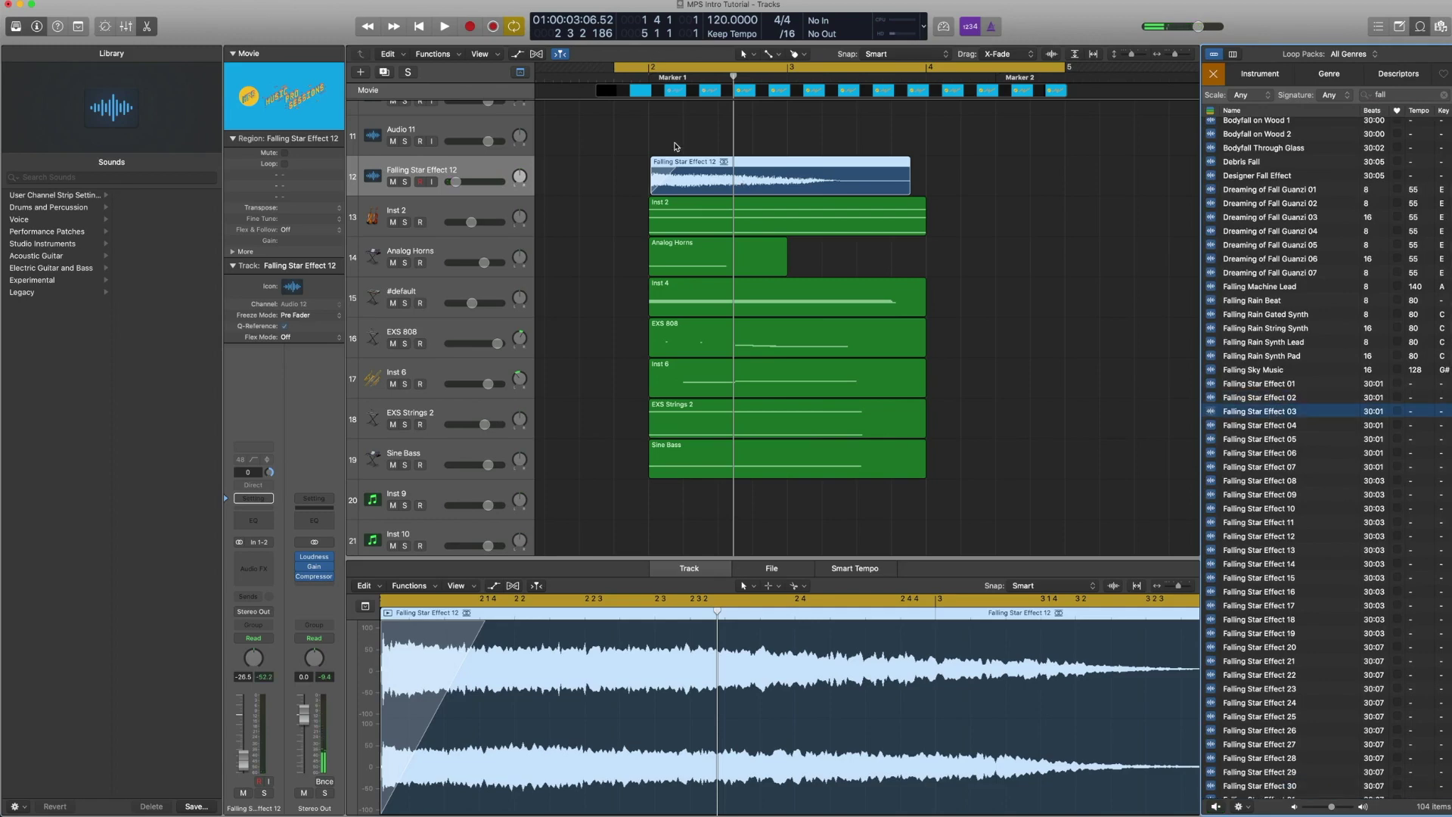
click(677, 178)
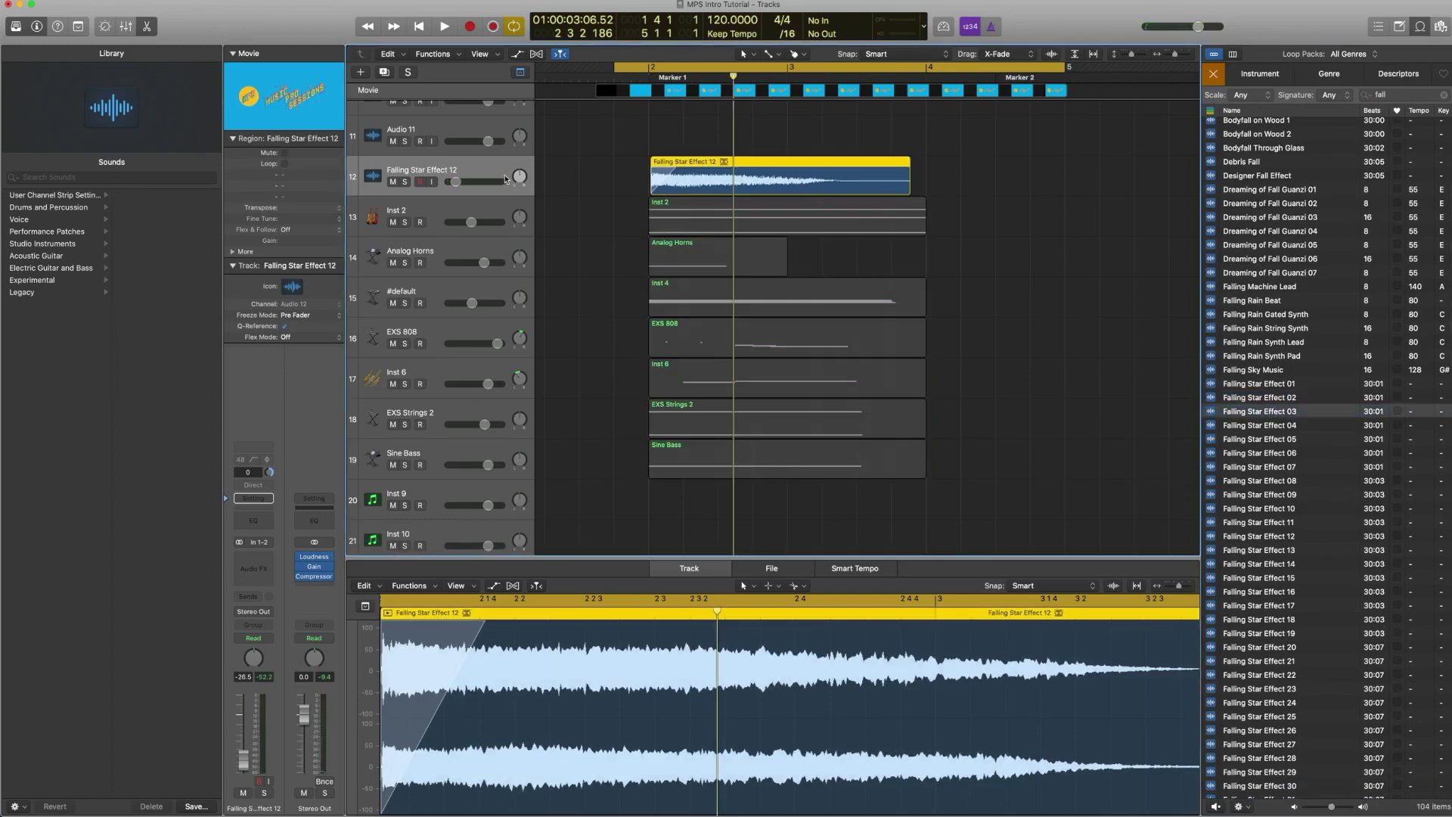
key(space)
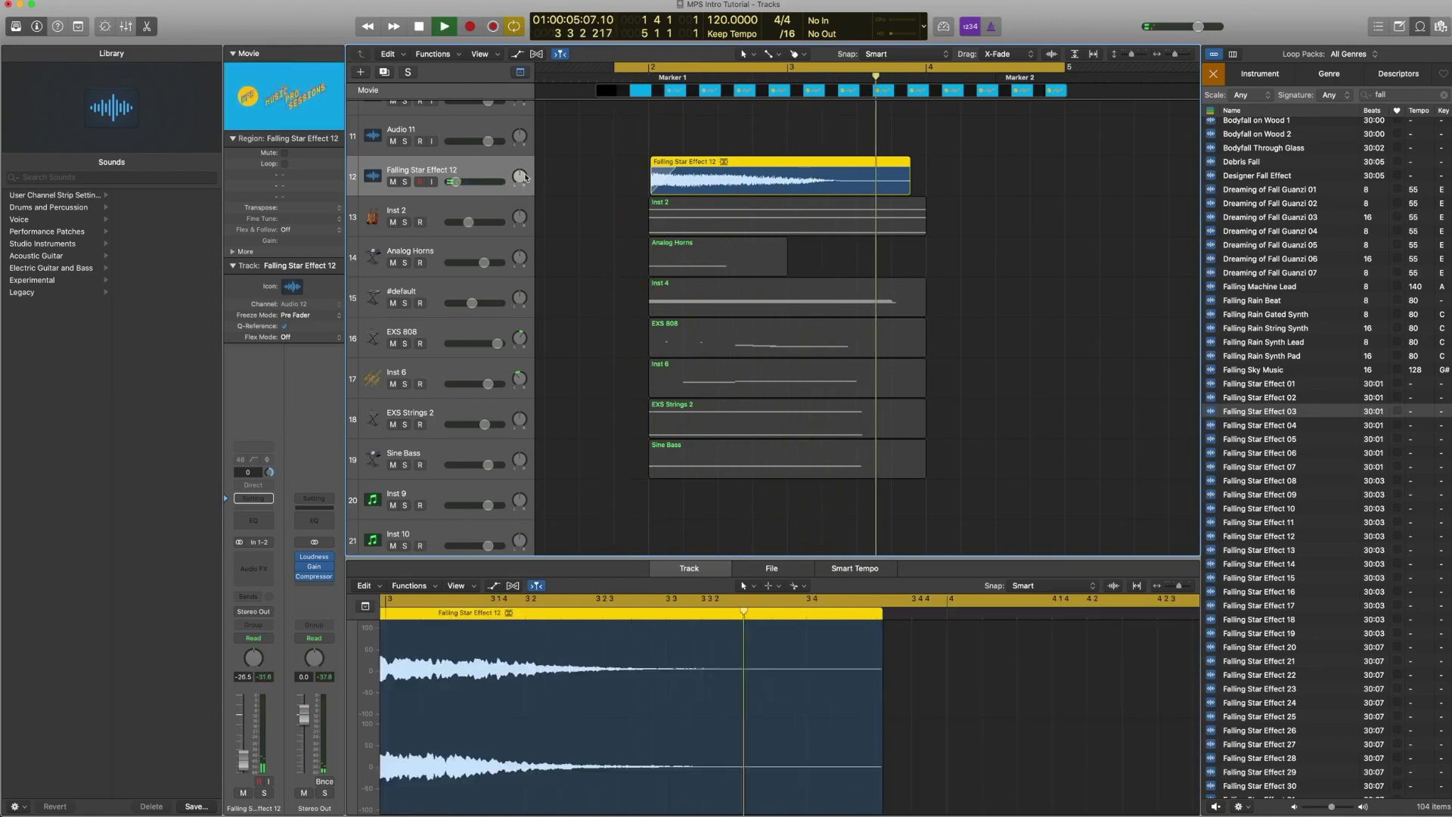
key(space)
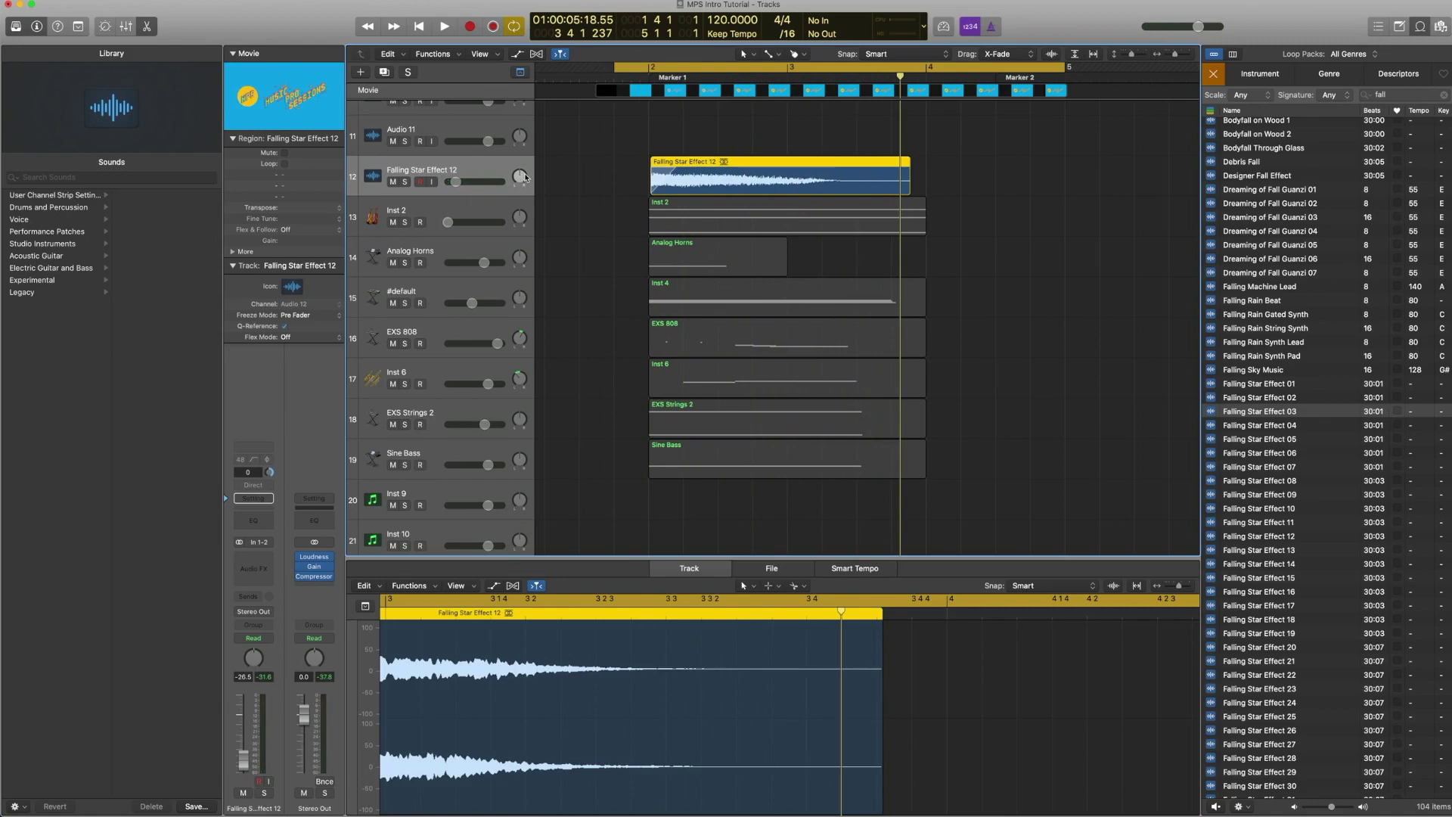
Close the loop browser and play the Sine Bass and EXS 808 regions together
click(1429, 31)
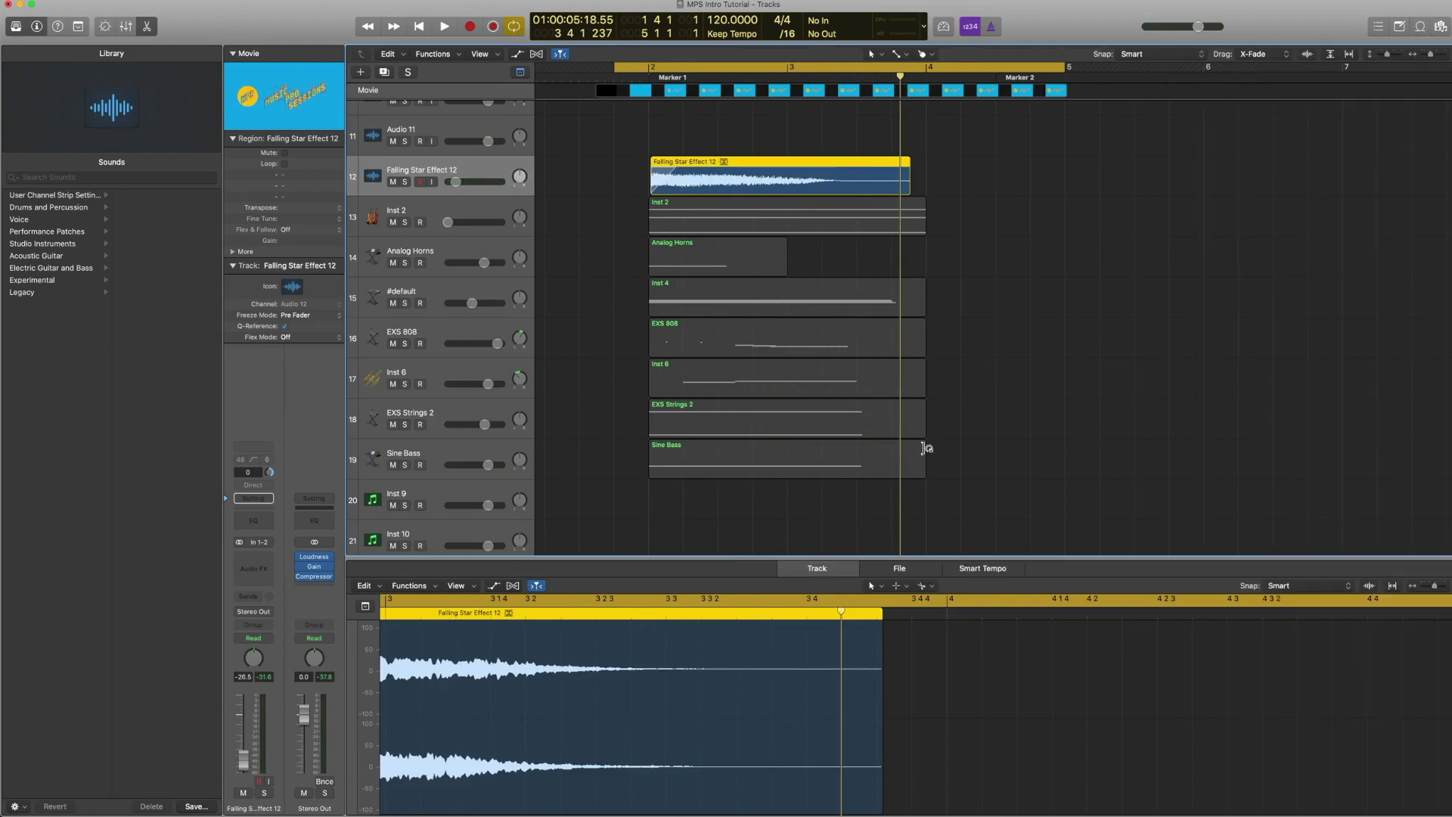
shift+click(798, 459)
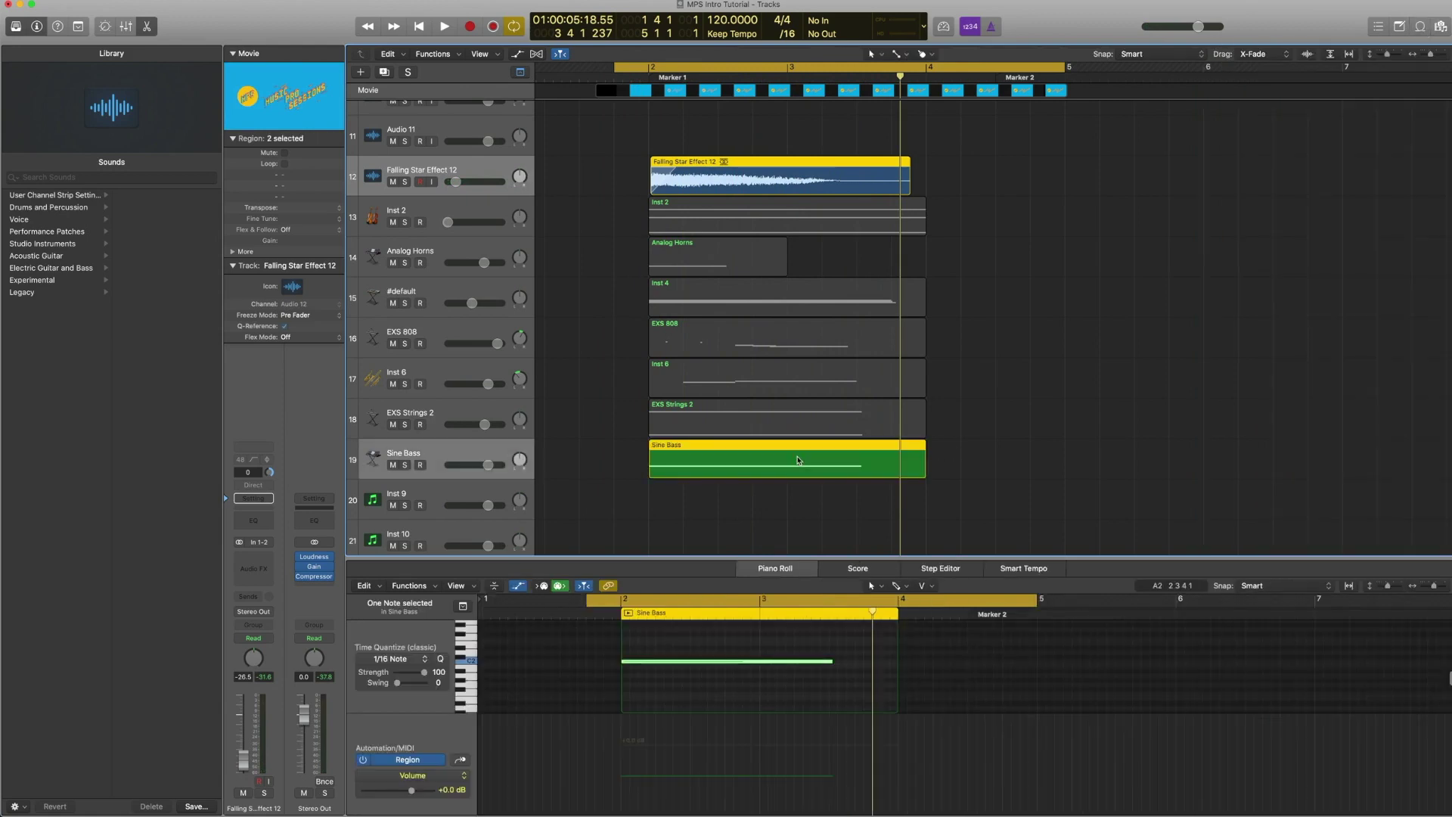
shift+click(734, 347)
key(space)
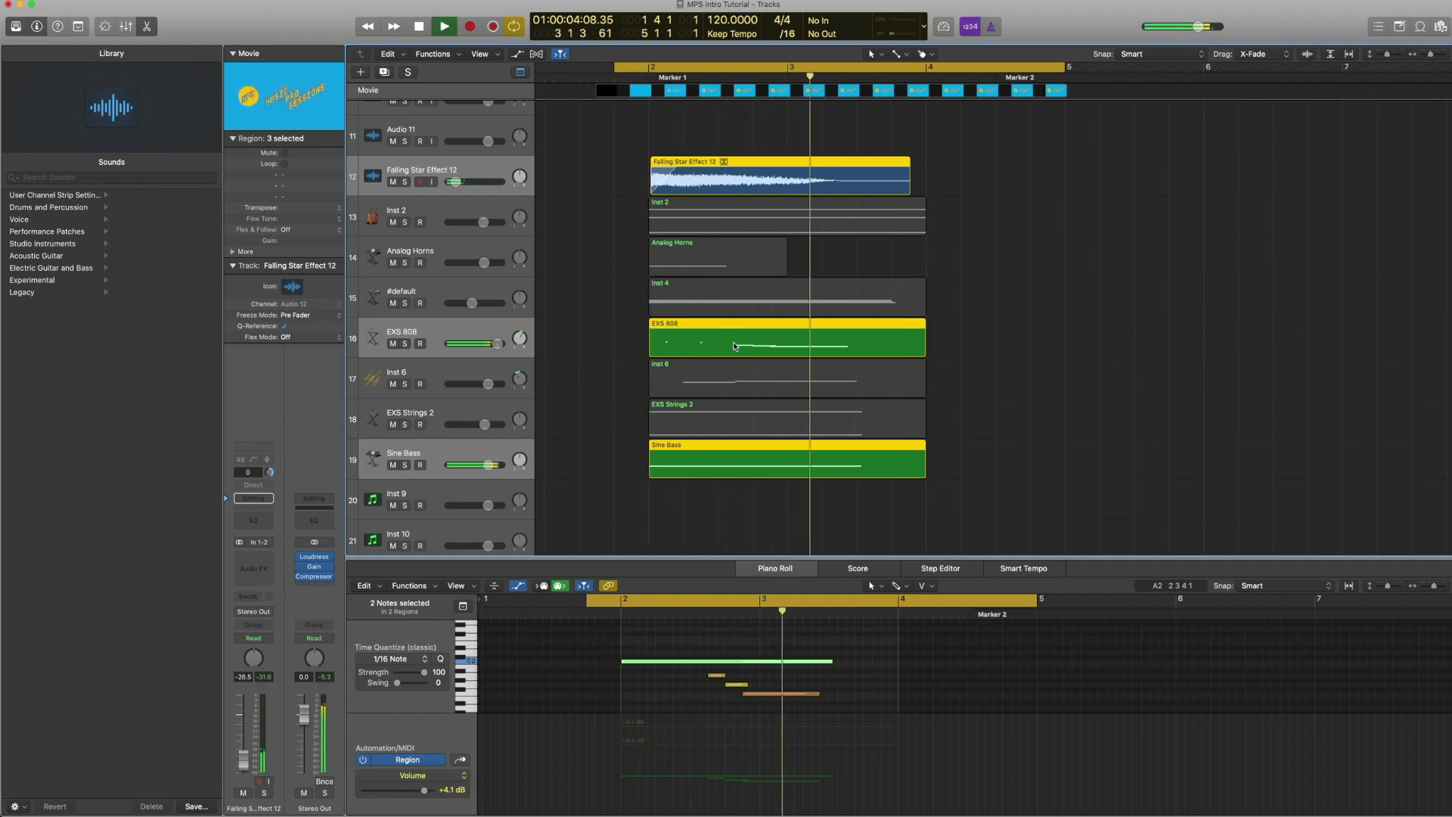
key(space)
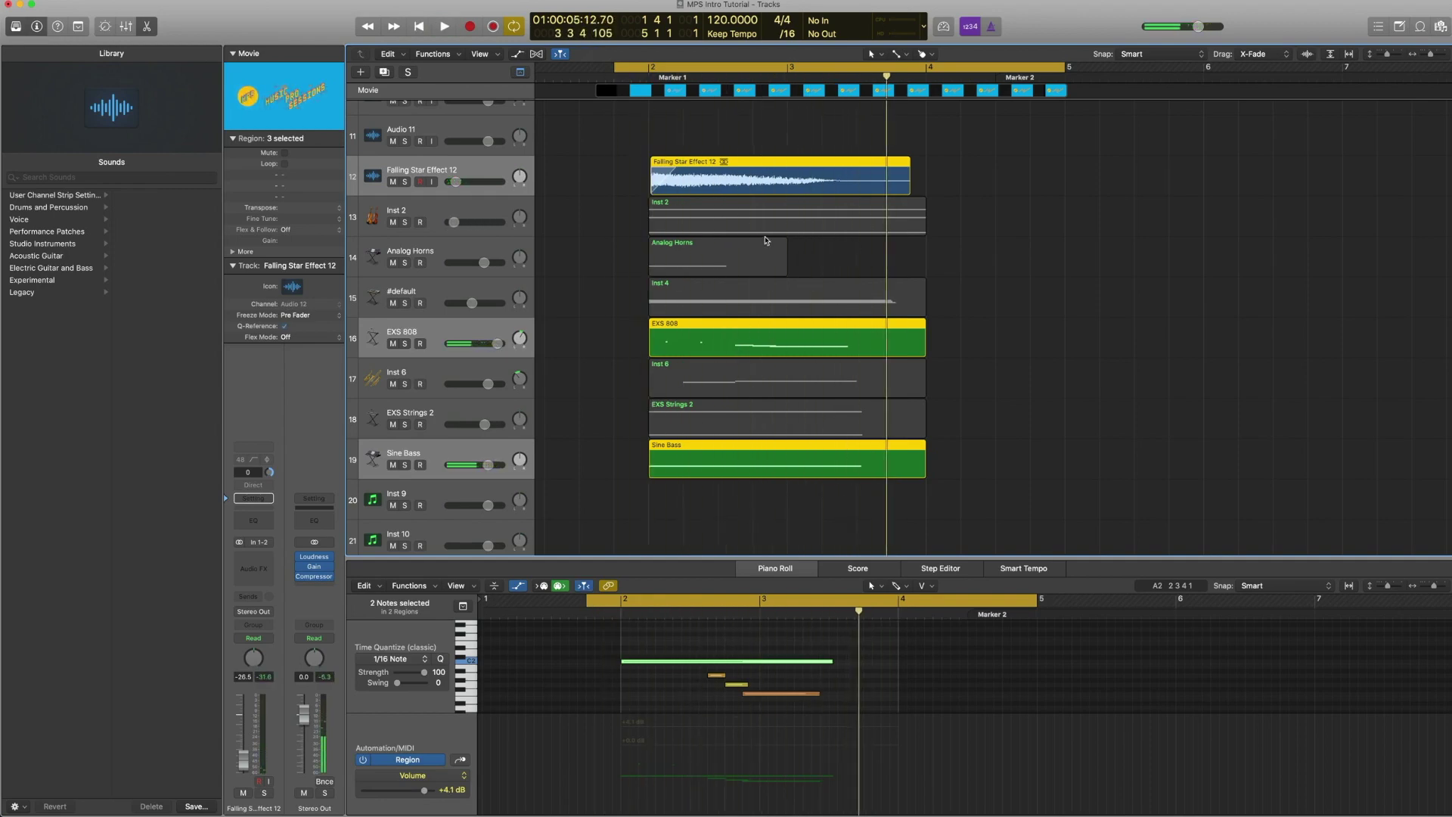
Play the EXS 808 region together with the Falling Star effect
click(878, 333)
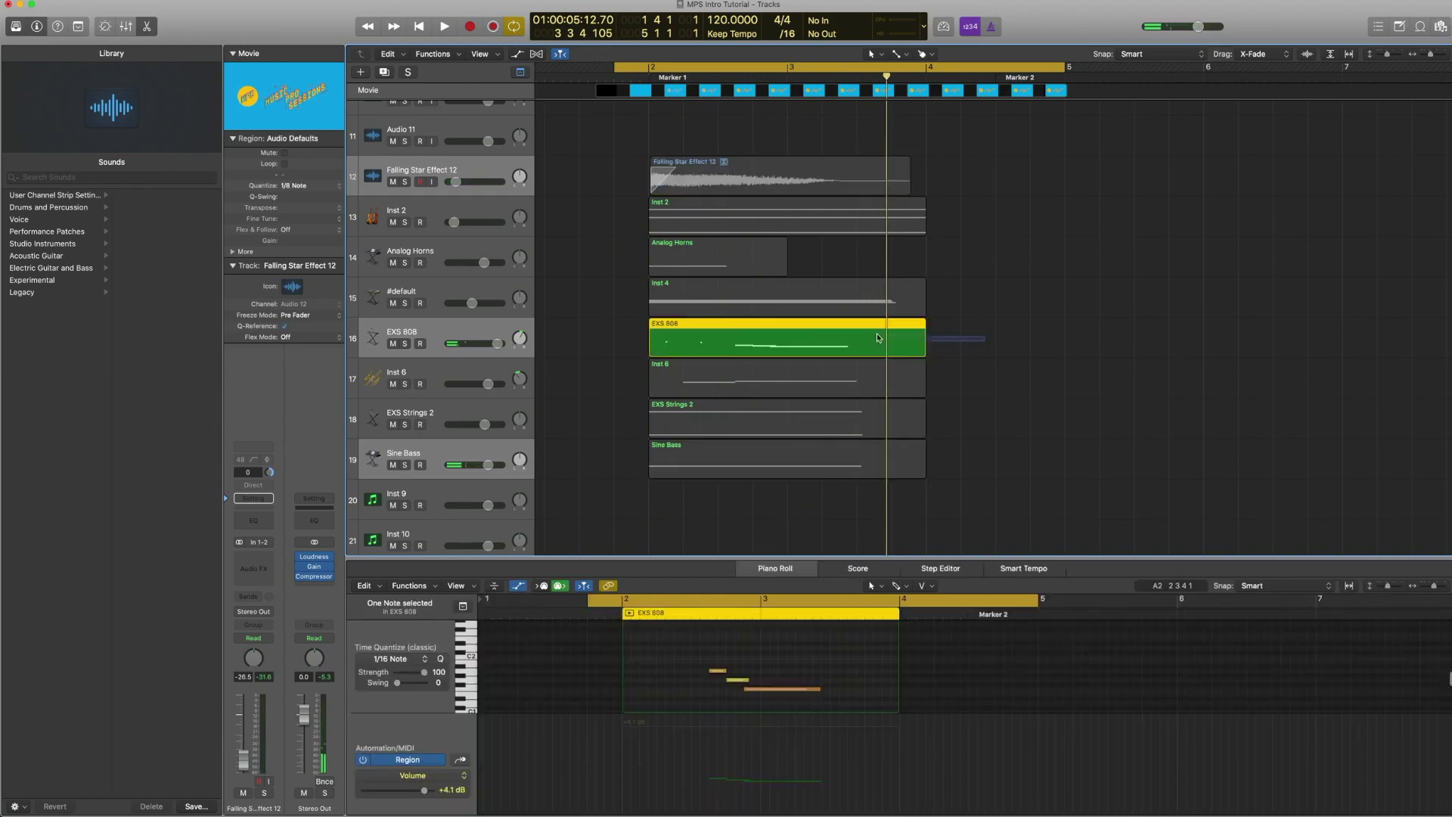
shift+click(801, 175)
key(space)
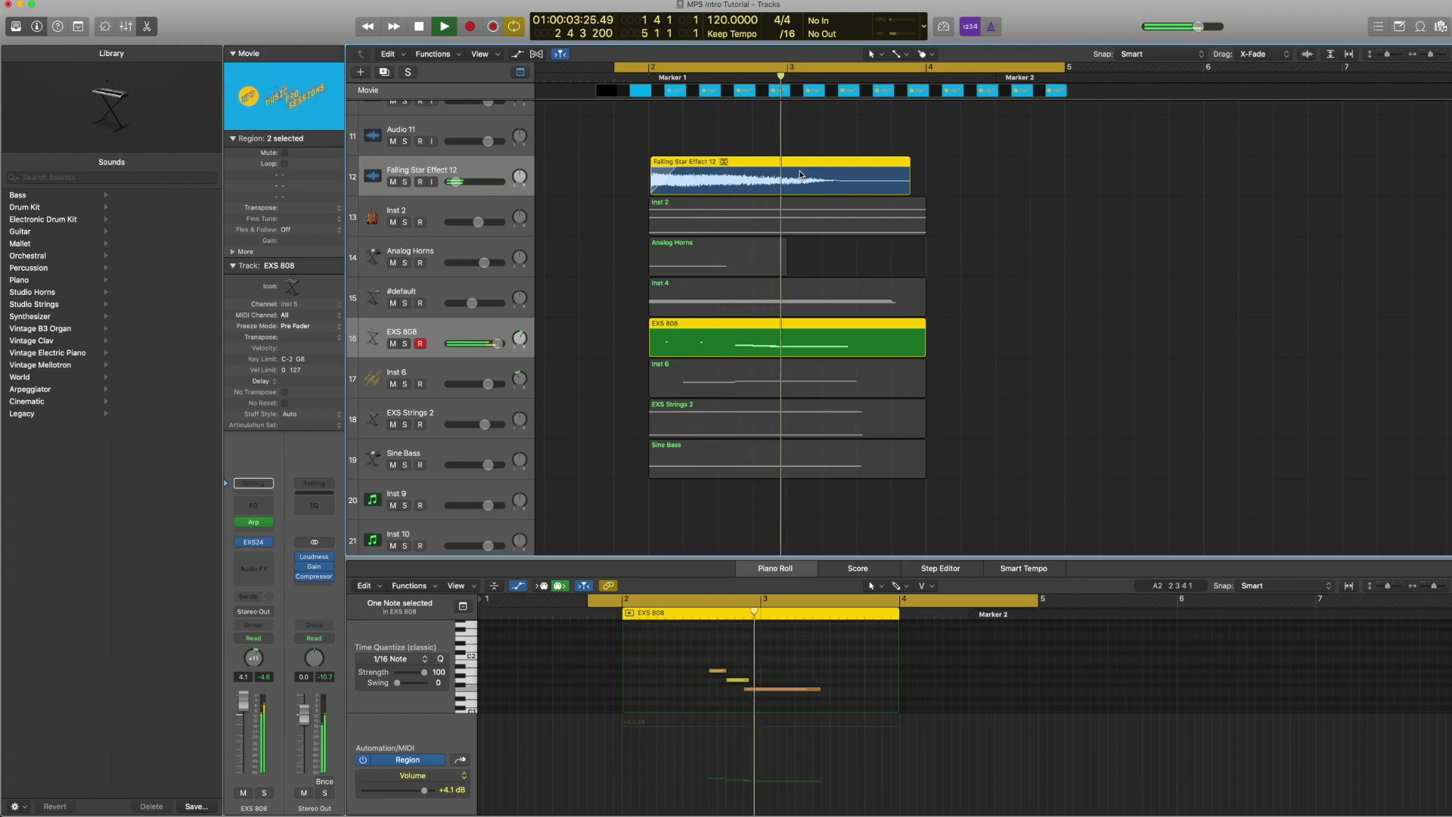
key(space)
Play the six instrument regions from Inst 2 through Sine Bass together
drag(935, 295, 727, 220)
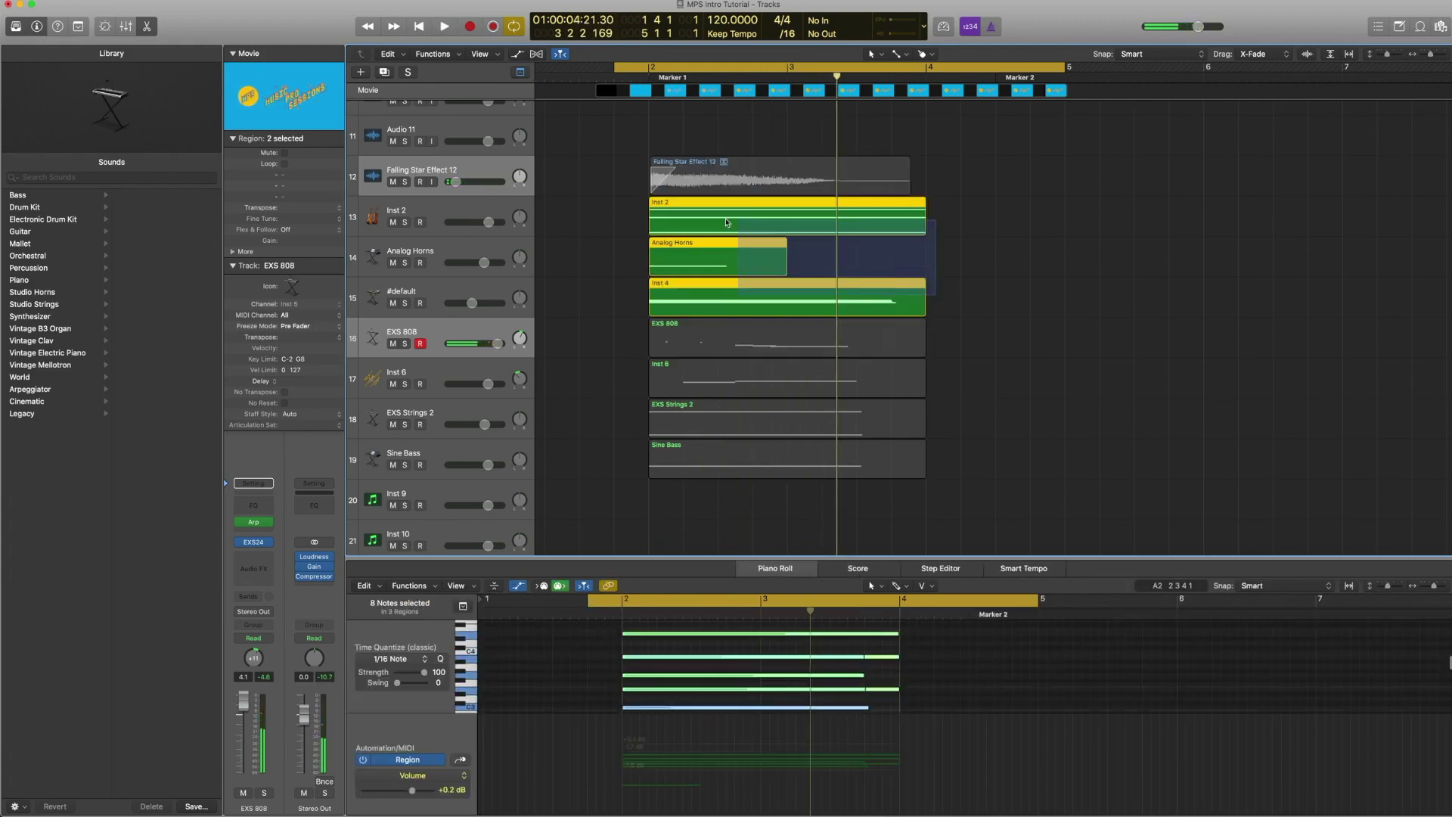
shift+click(769, 386)
shift+click(758, 418)
shift+click(732, 459)
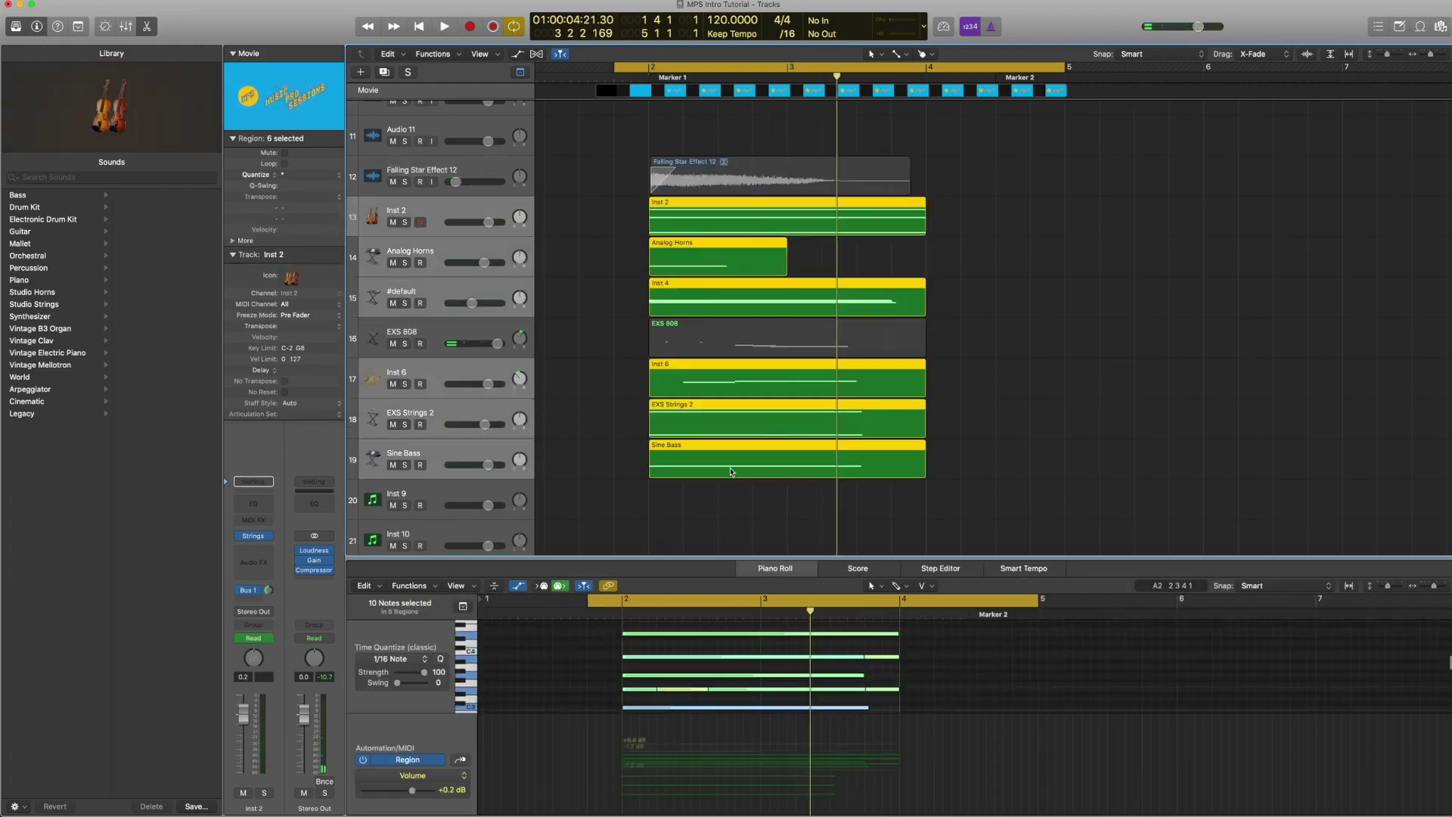
key(space)
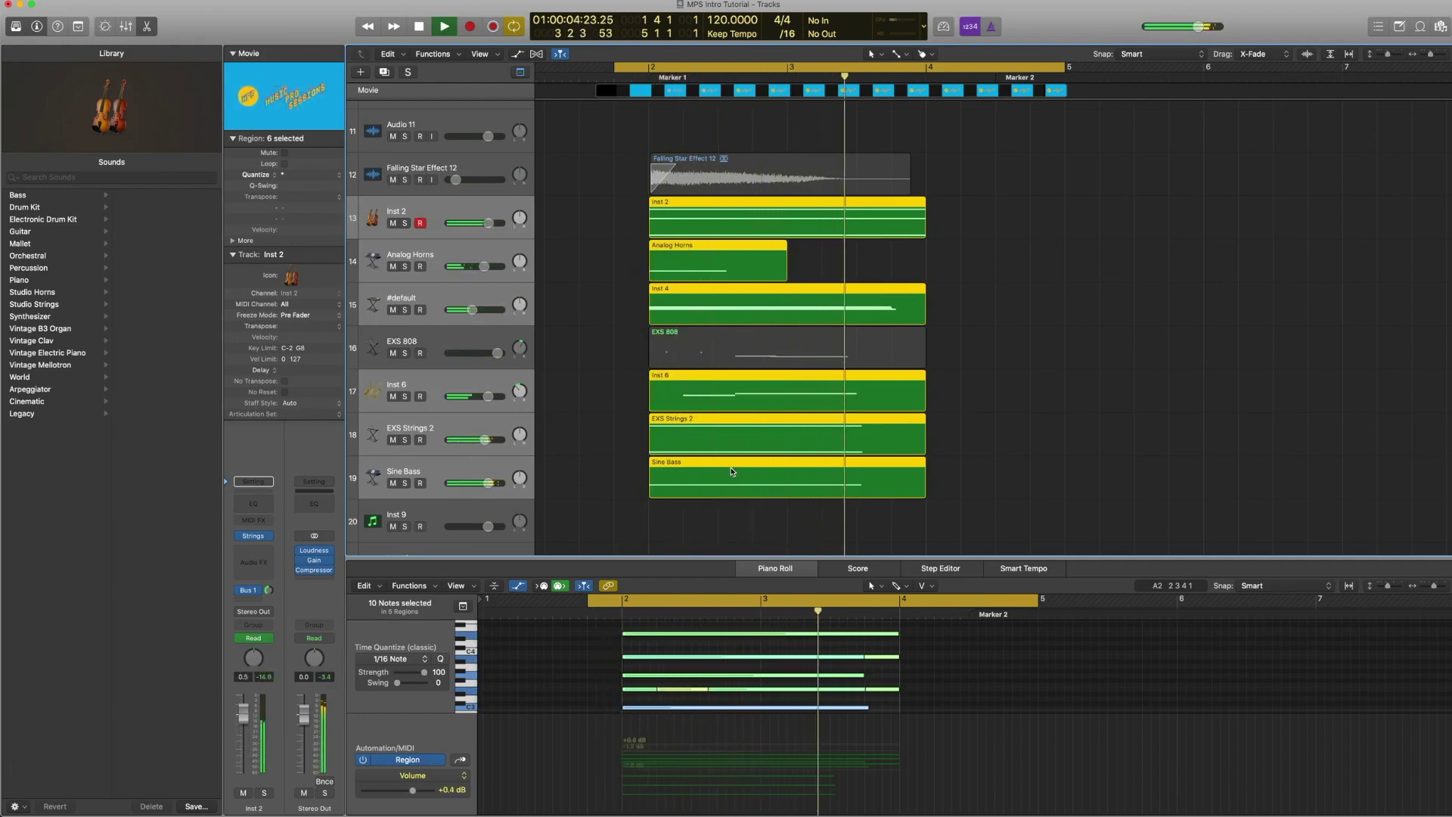
key(space)
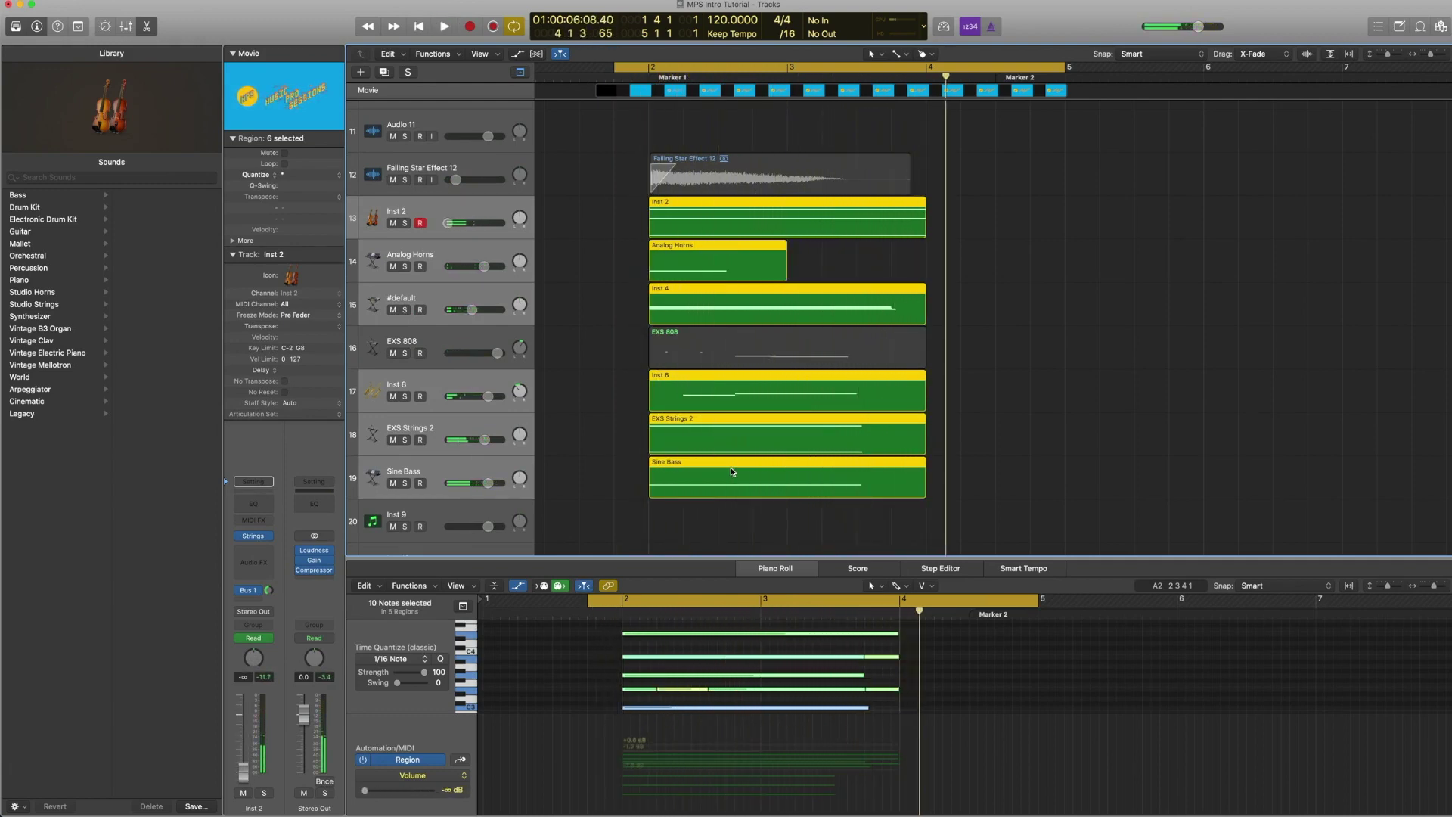
Turn off soloing and play all layered tracks together through the intro
key(ctrl+s)
key(space)
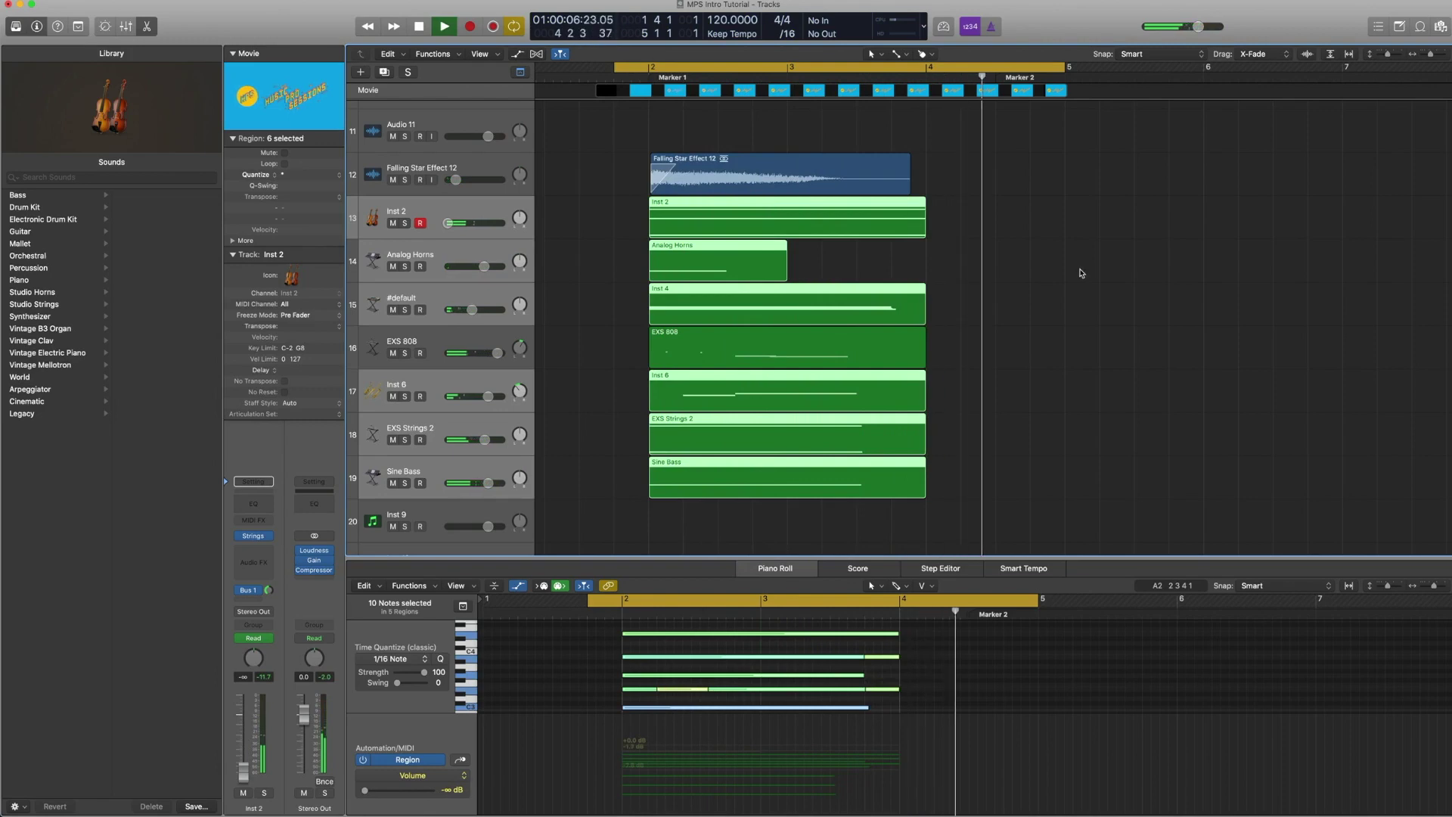
key(space)
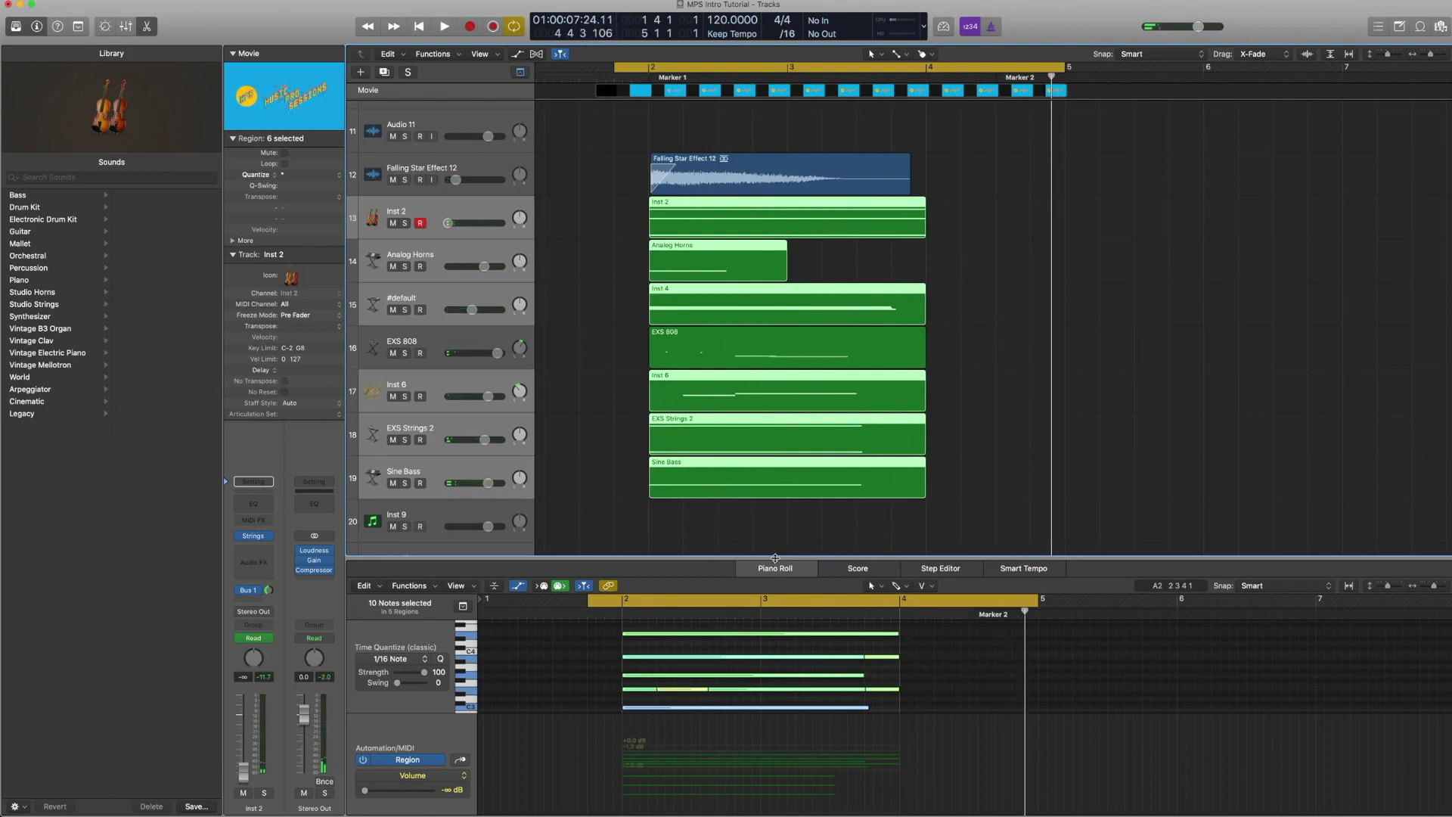
Close the Piano Roll, zoom out horizontally and shrink track heights to show tracks 10–28
click(777, 562)
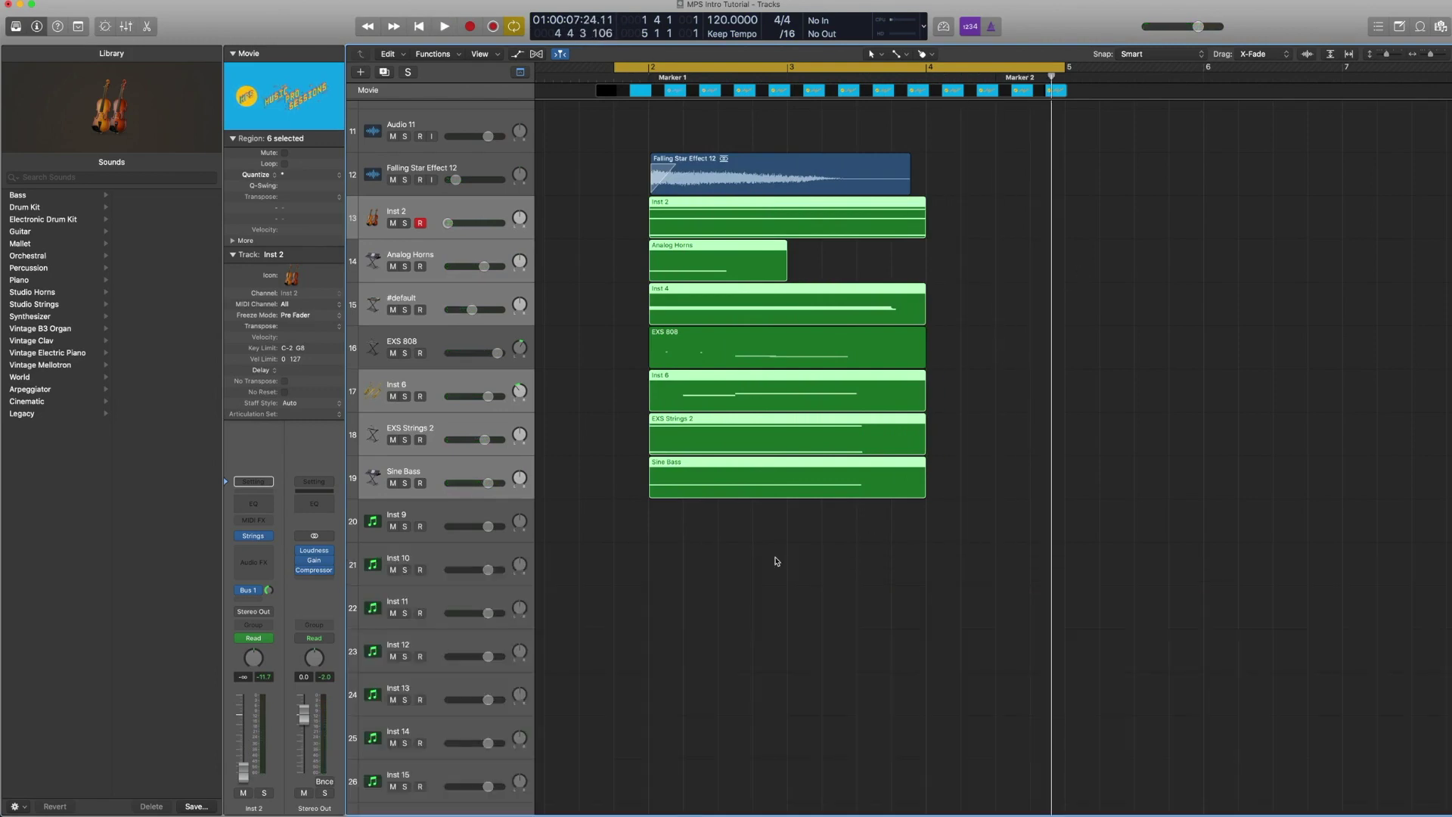
key(super+Left)
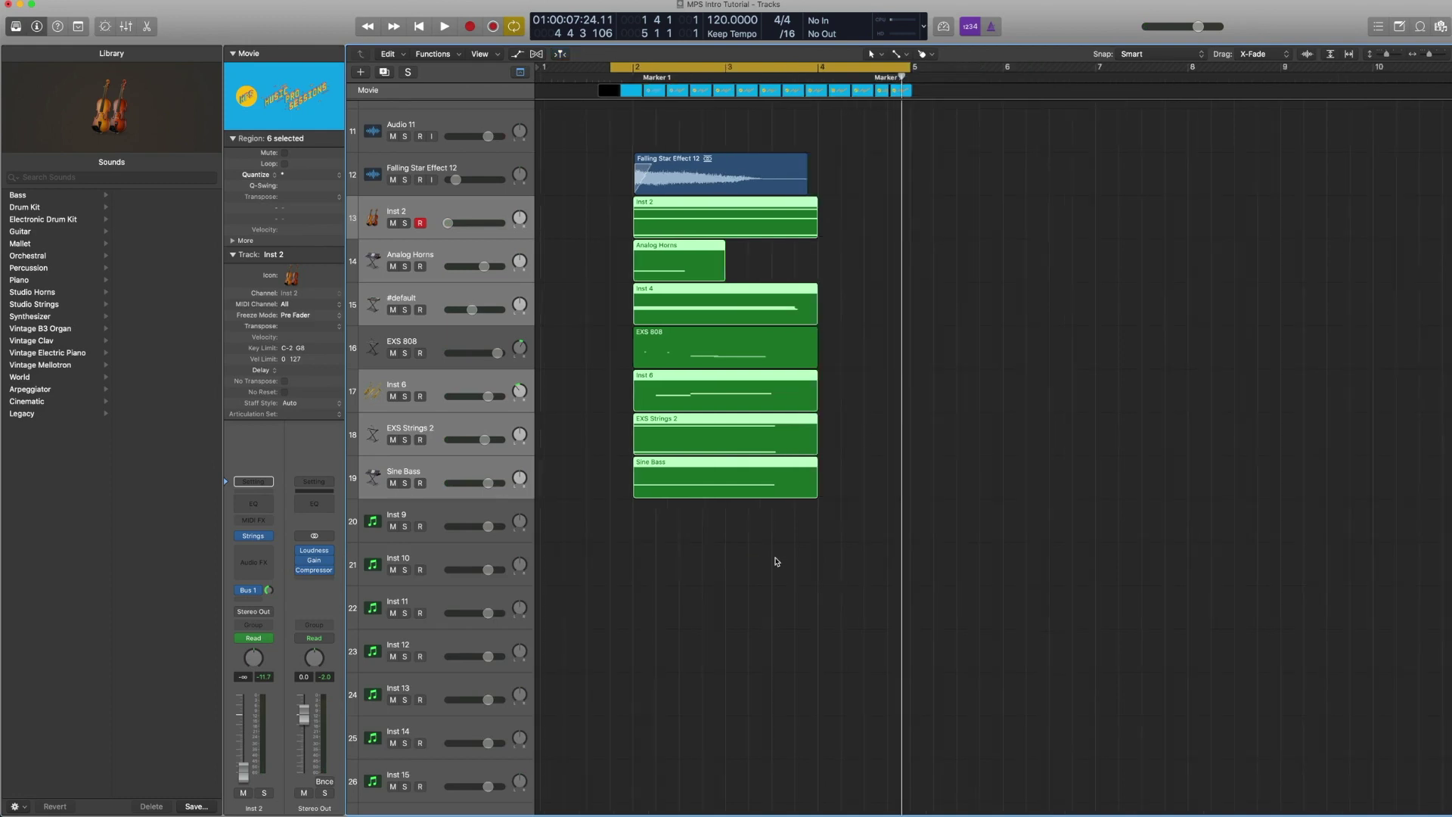
key(super+Up)
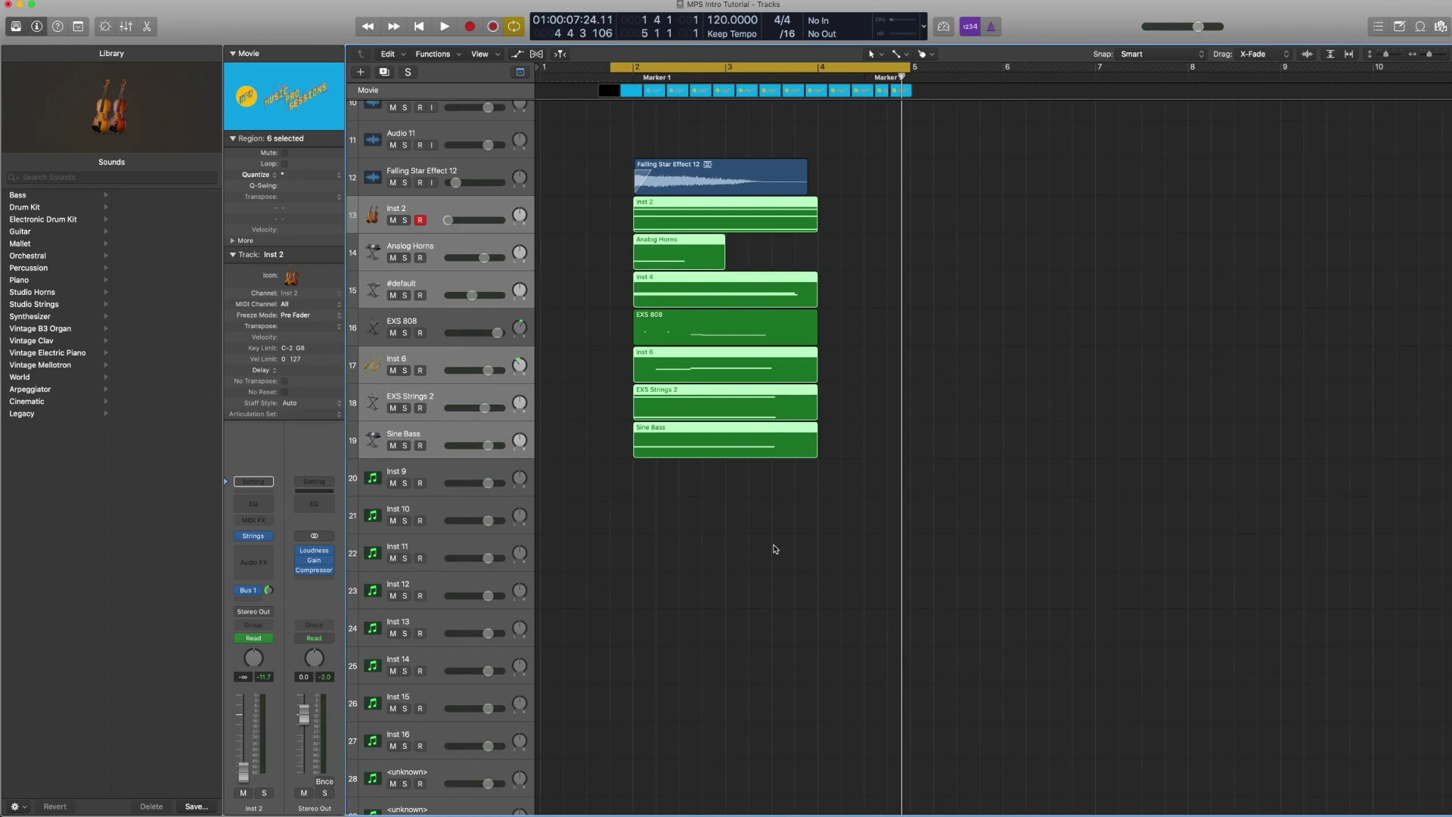
Select the Falling Star, Inst 2 and track 14–19 regions, extending to all eight
click(857, 362)
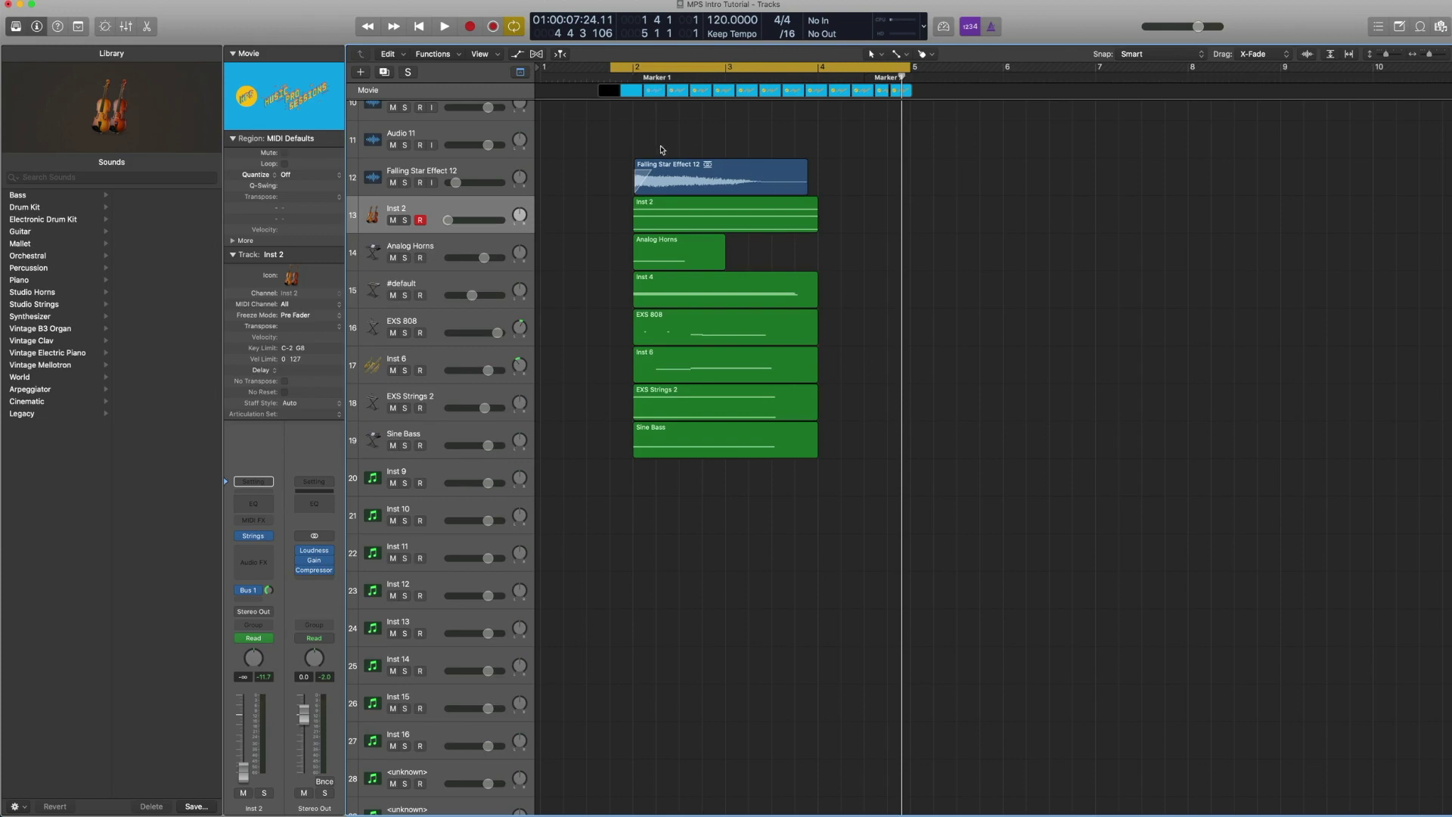
click(638, 179)
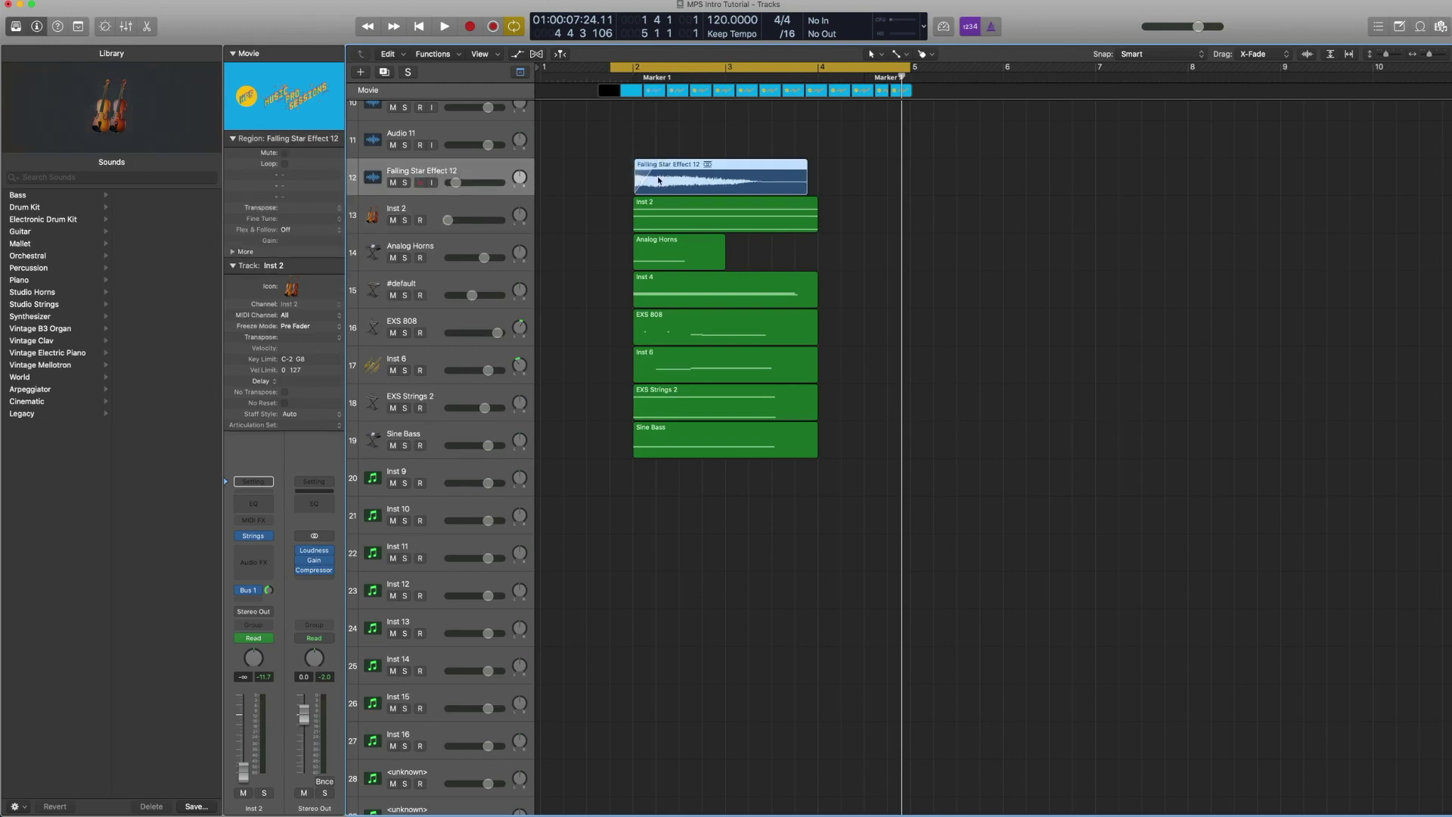
click(676, 214)
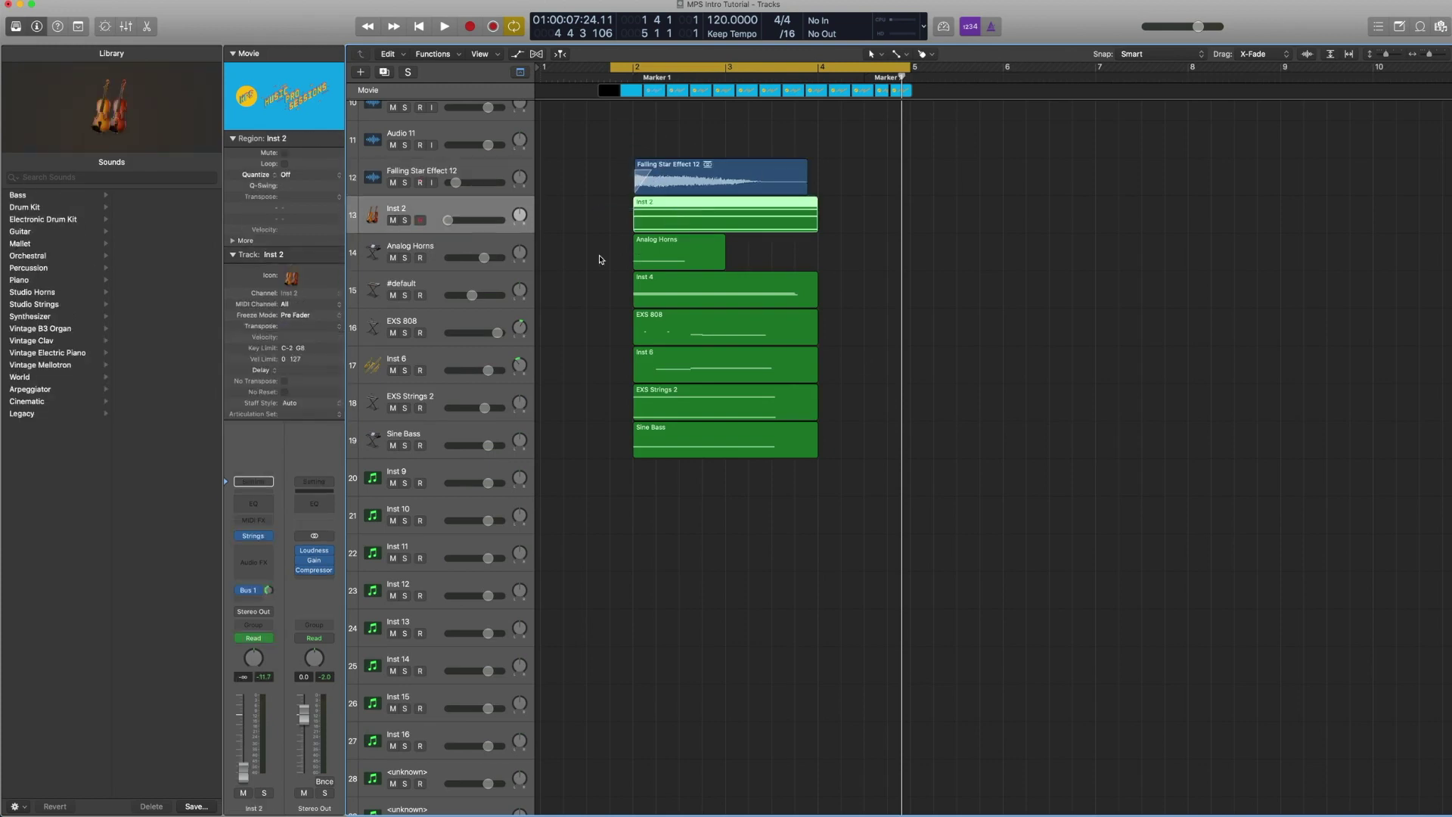
drag(596, 252, 663, 484)
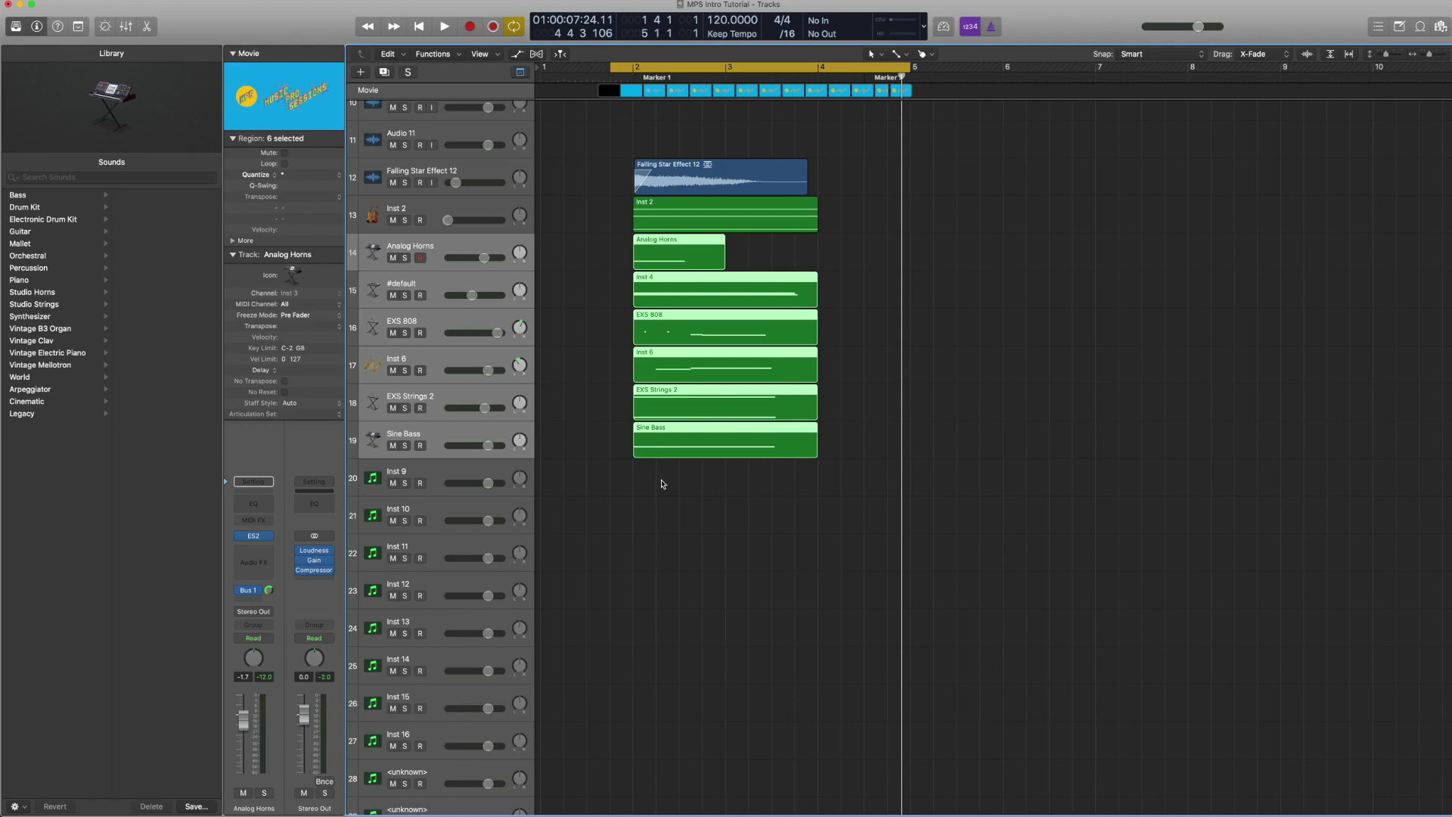
drag(678, 516, 672, 148)
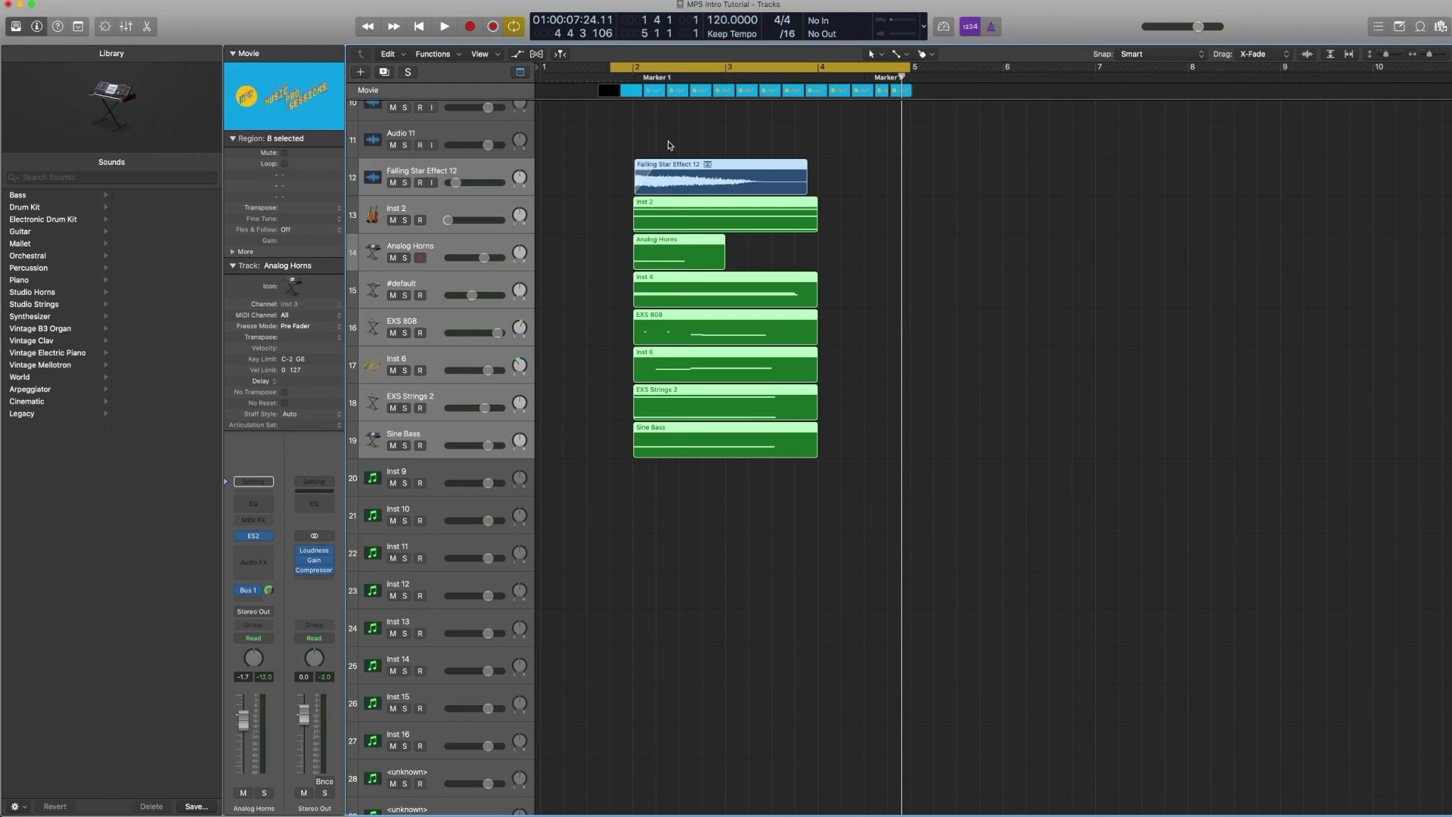
Marquee-select all eight logo regions again, then select only the EXS 808 region
click(609, 145)
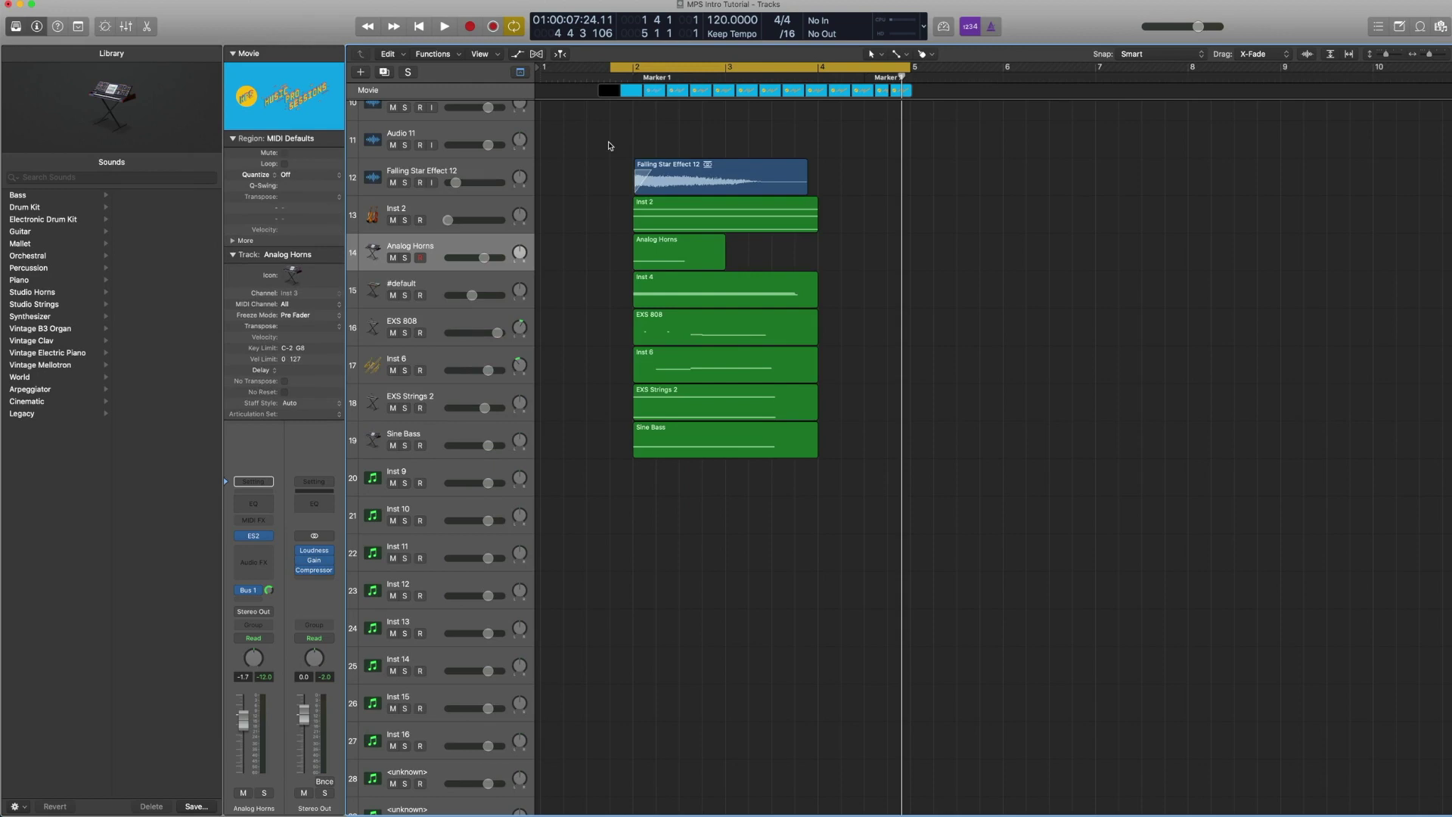
drag(617, 144, 786, 496)
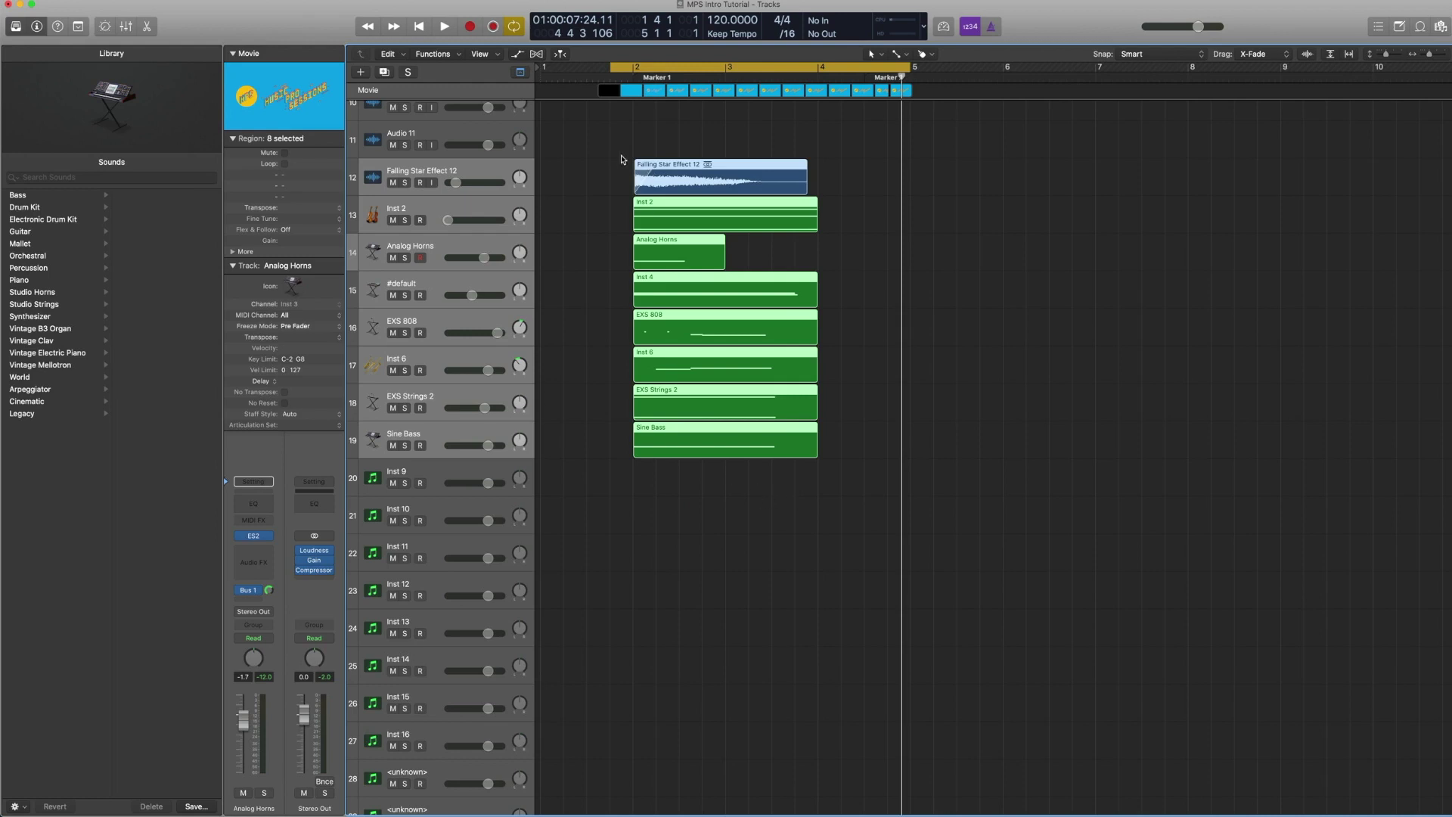
drag(624, 147, 706, 519)
drag(705, 520, 689, 494)
click(600, 336)
click(704, 335)
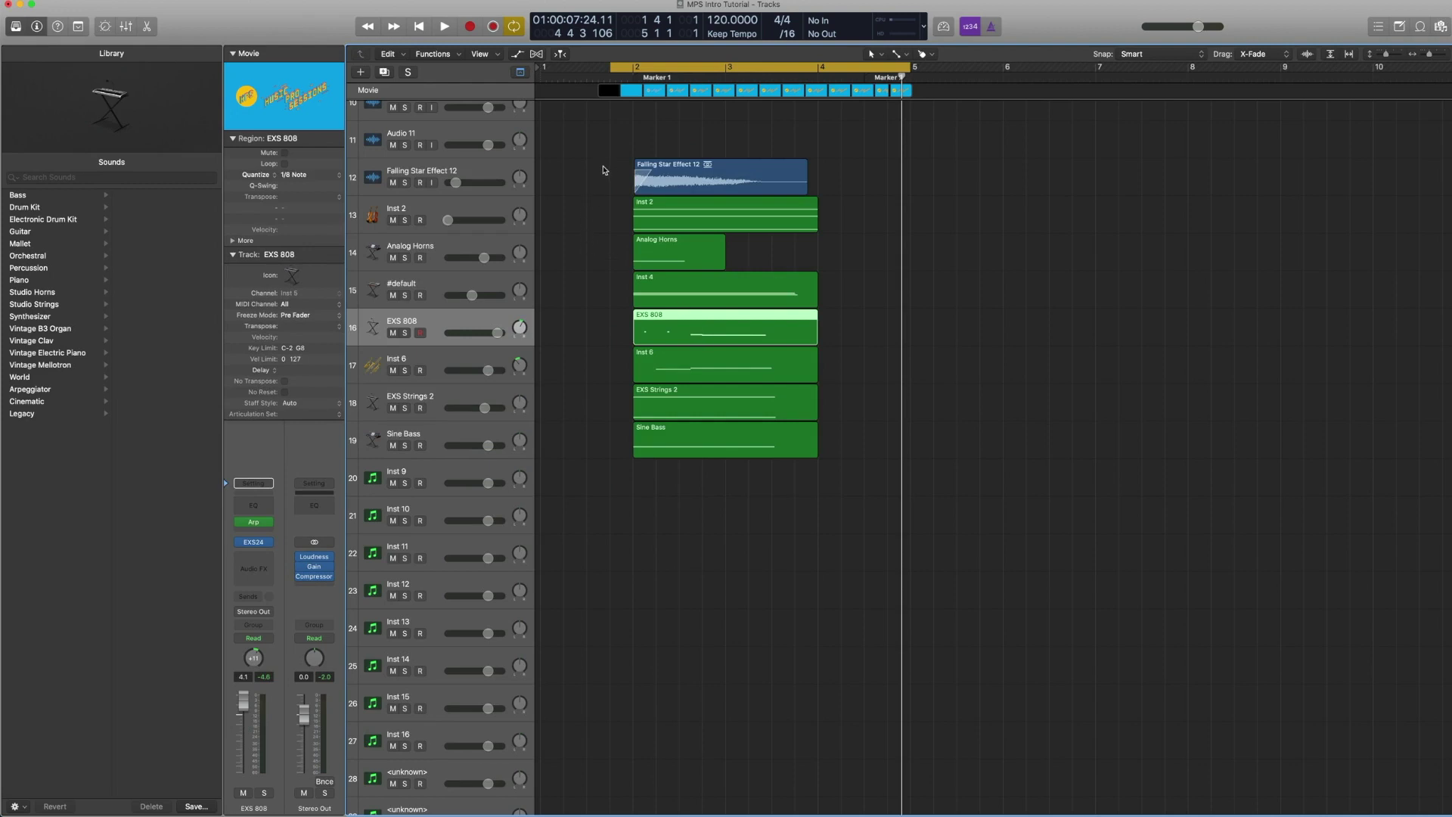
key(space)
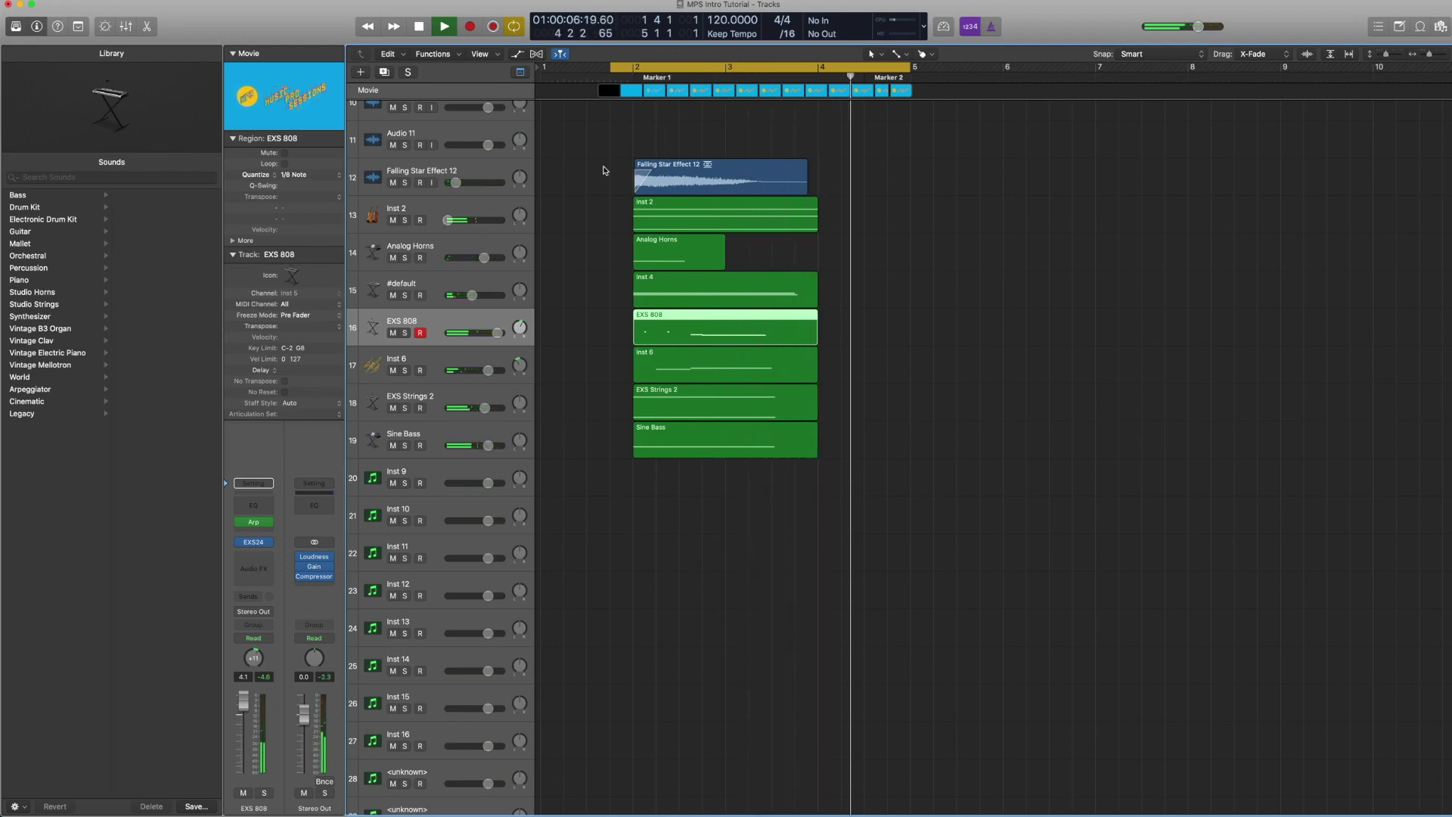
key(space)
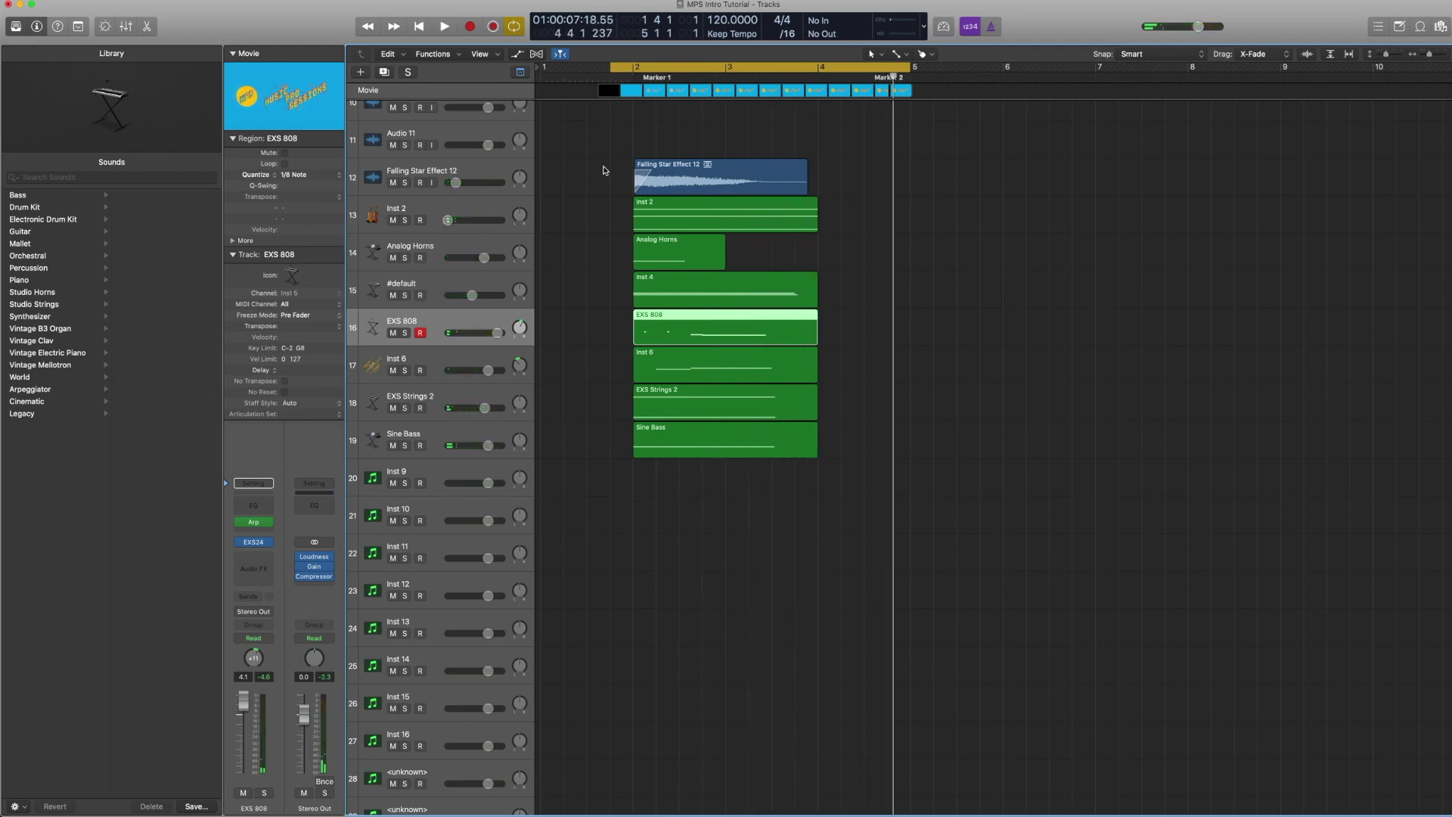
scroll(605, 170, up, 1)
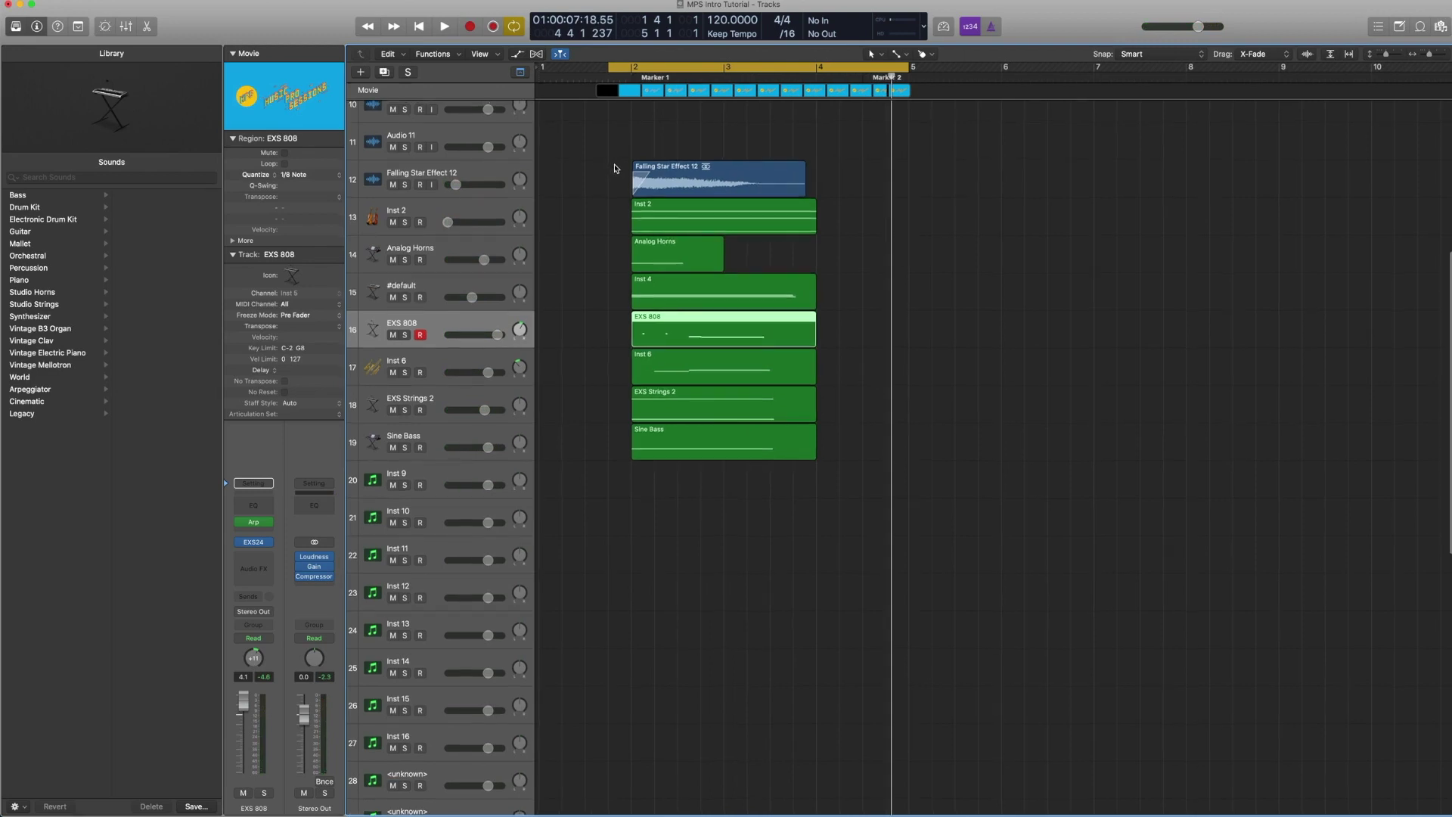